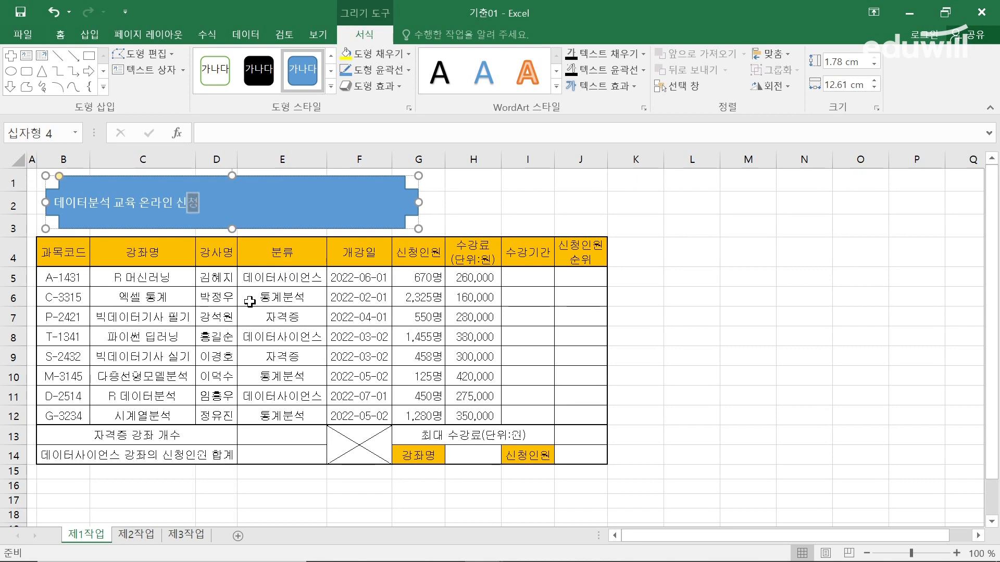
# Step: Finish the cross shape's title as "데이터분석 교육 온라인 신청 현황" and set its text to 굴림, size 24
pyautogui.write('ㄴ황')
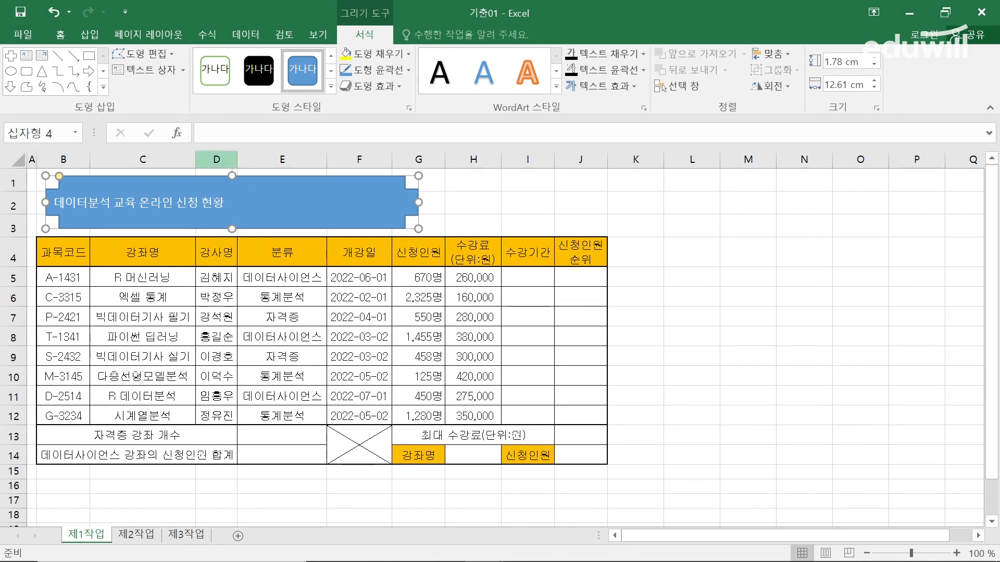
pyautogui.click(61, 35)
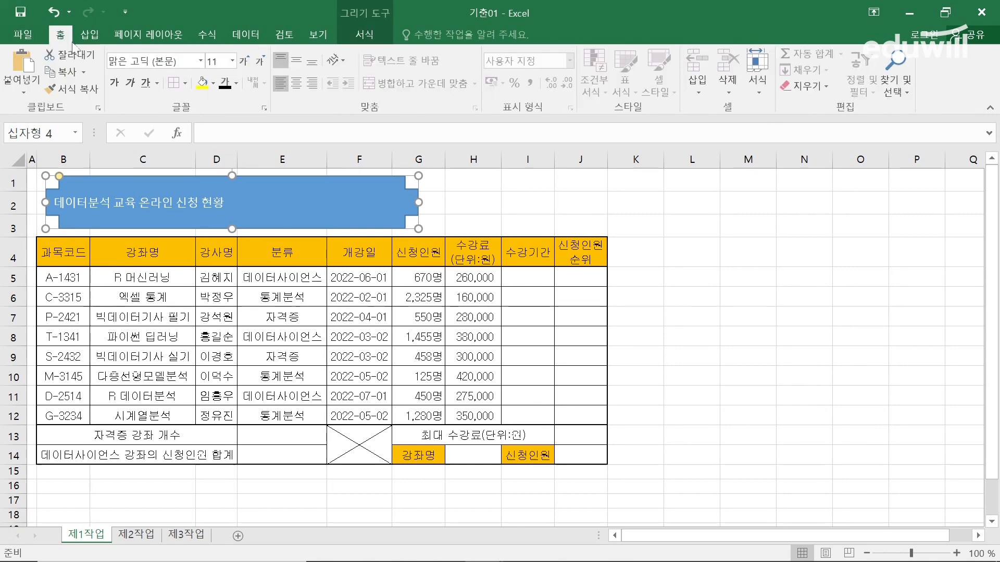
pyautogui.click(201, 61)
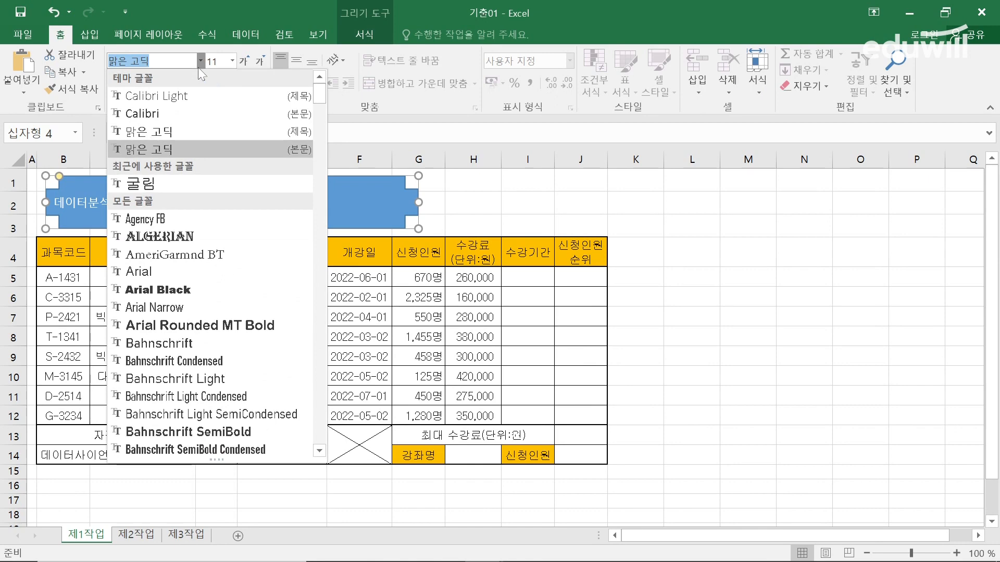
pyautogui.click(176, 184)
pyautogui.click(233, 61)
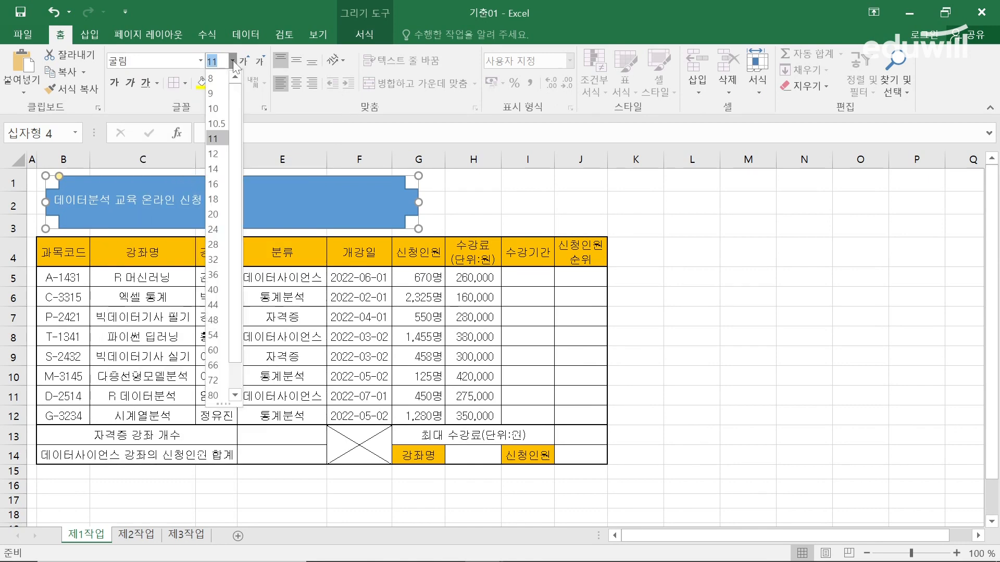
pyautogui.click(220, 229)
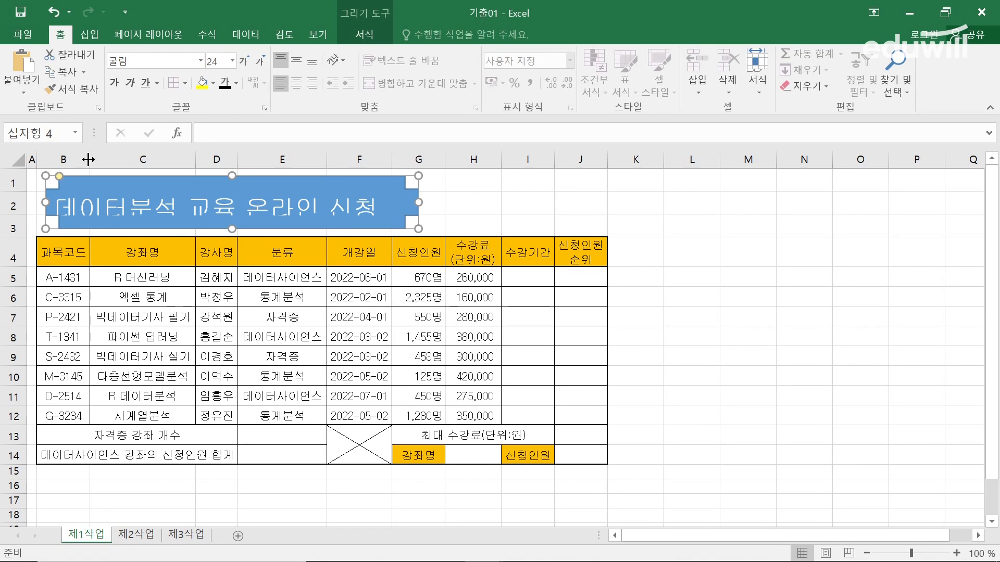
# Step: Widen columns B, C and E and columns F through J so the stretched title shape fits its whole text
pyautogui.moveTo(88, 159); pyautogui.dragTo(103, 159)
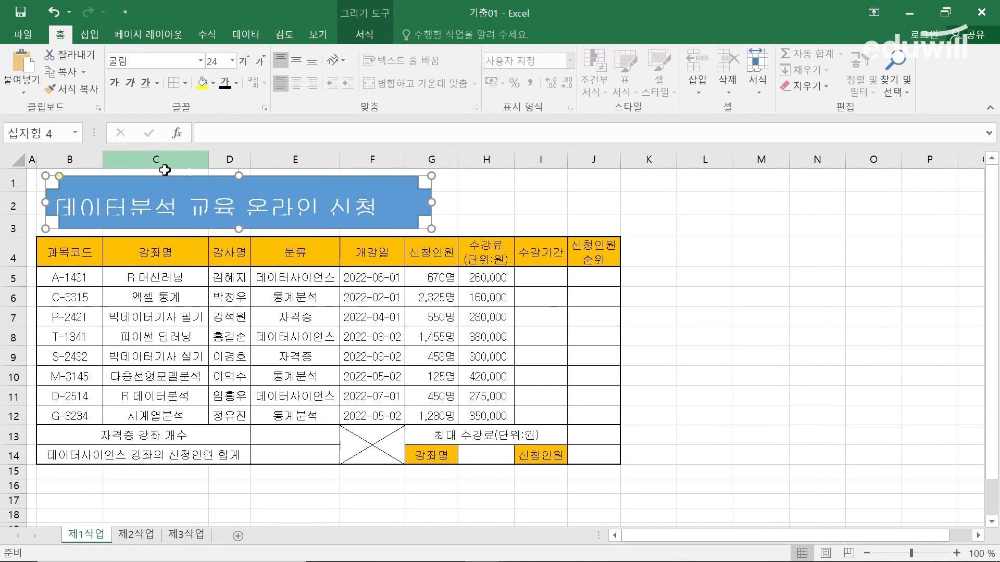
pyautogui.moveTo(210, 165); pyautogui.dragTo(269, 159)
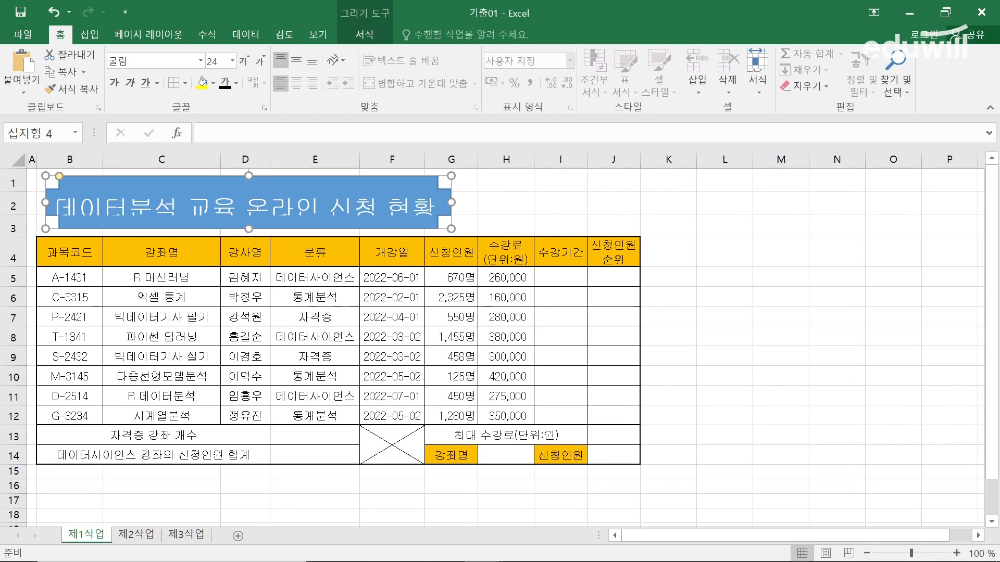
pyautogui.moveTo(394, 161); pyautogui.dragTo(603, 162)
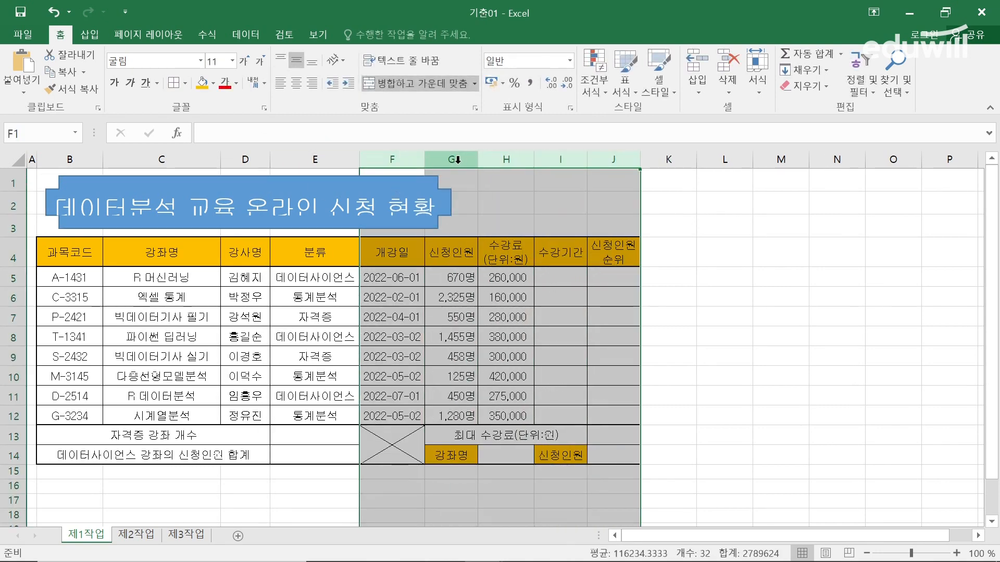
pyautogui.moveTo(479, 161); pyautogui.dragTo(494, 163)
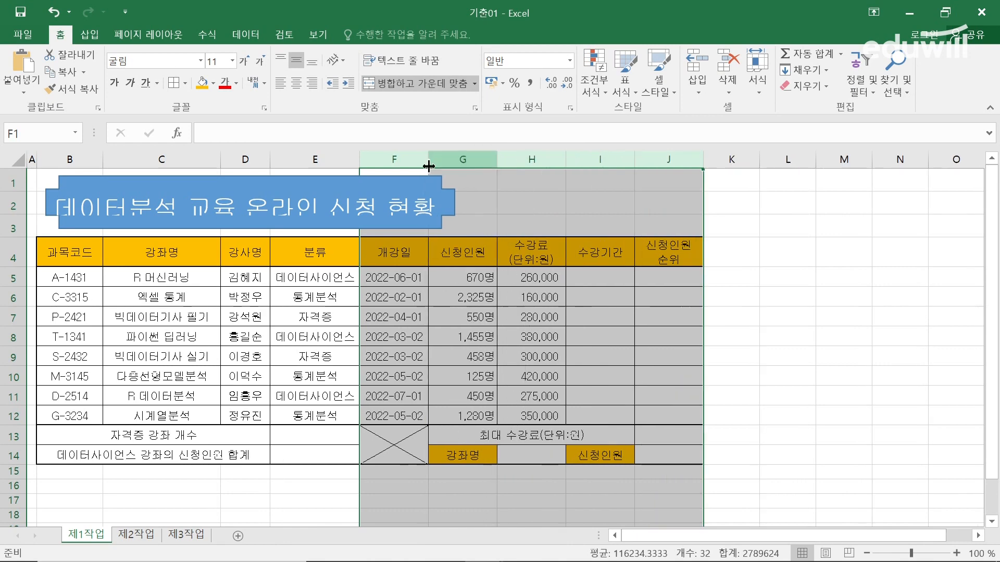
pyautogui.click(353, 161)
pyautogui.moveTo(359, 162); pyautogui.dragTo(372, 161)
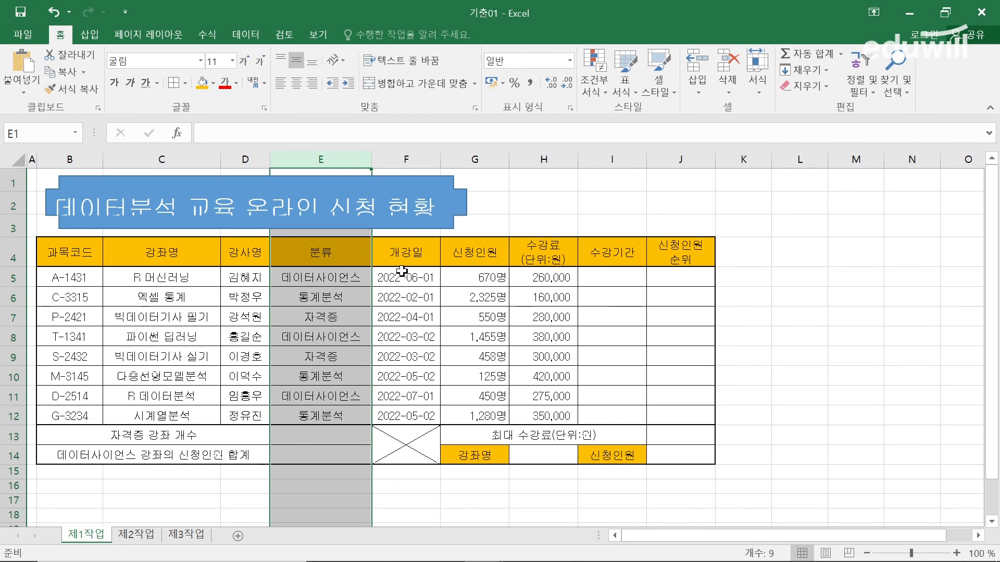
pyautogui.moveTo(441, 162); pyautogui.dragTo(447, 161)
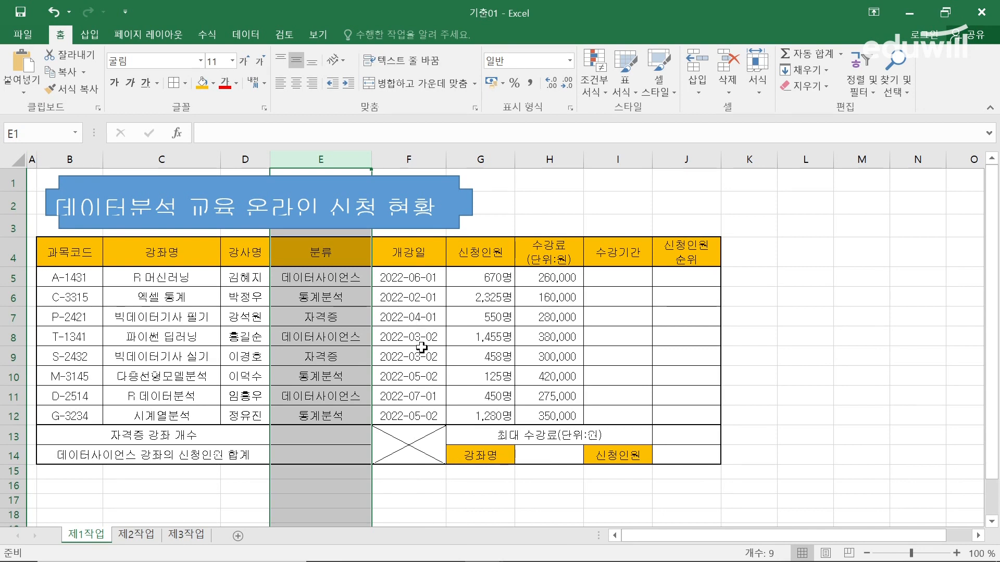
# Step: Make the title shape's text bold and fill the shape with standard yellow
pyautogui.click(443, 231)
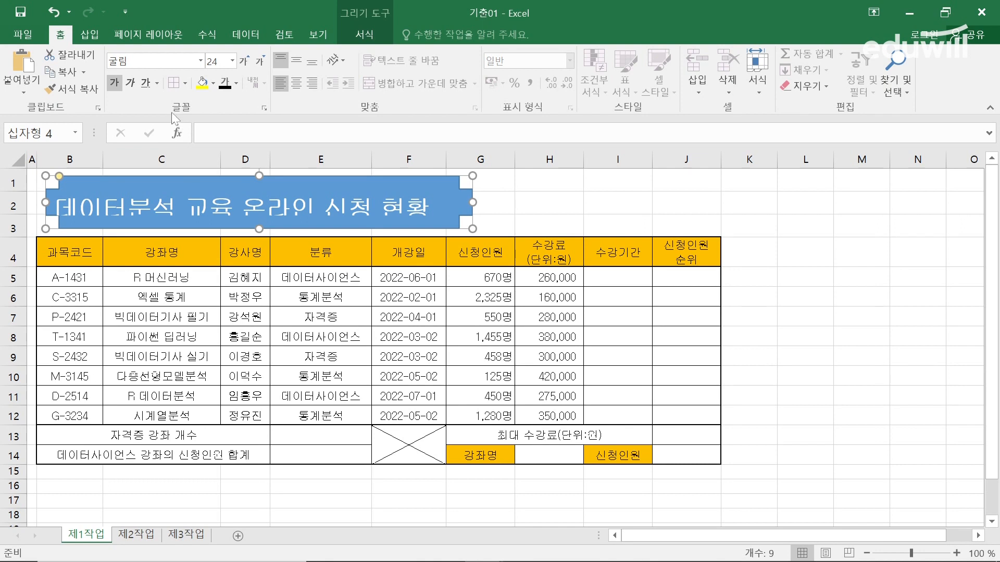
pyautogui.click(213, 83)
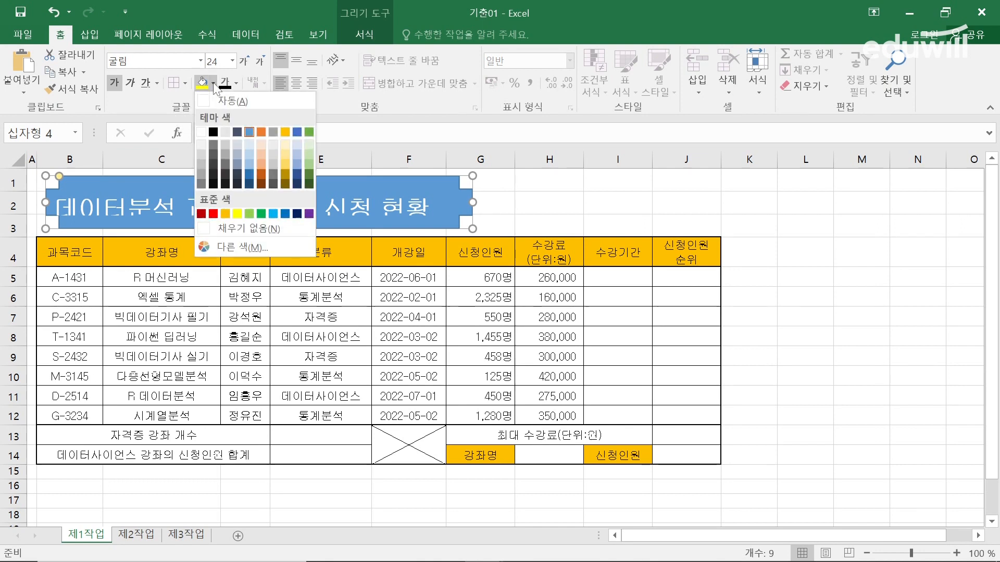
pyautogui.click(235, 213)
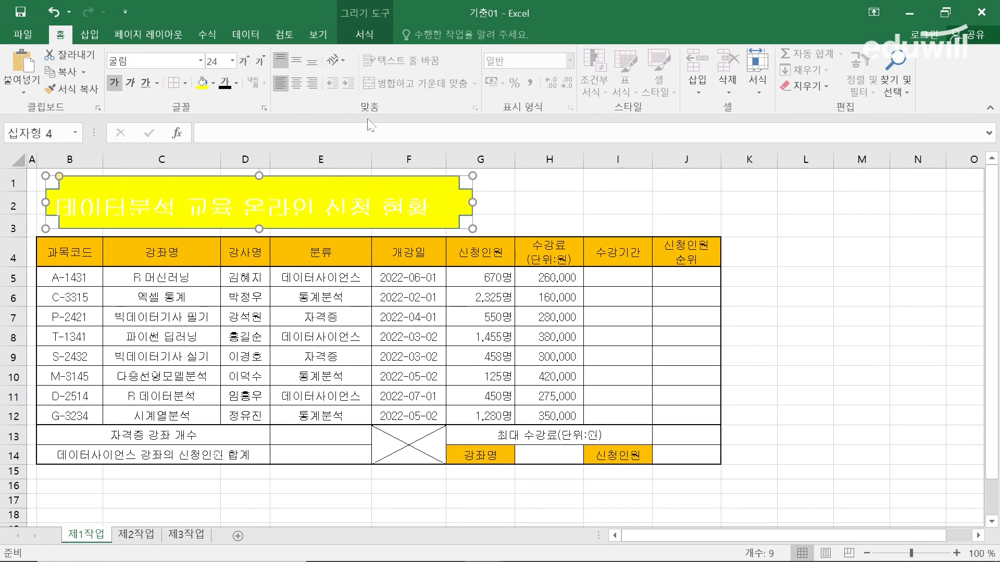
# Step: Center the title text vertically and horizontally in the shape and set its font color to black
pyautogui.click(296, 64)
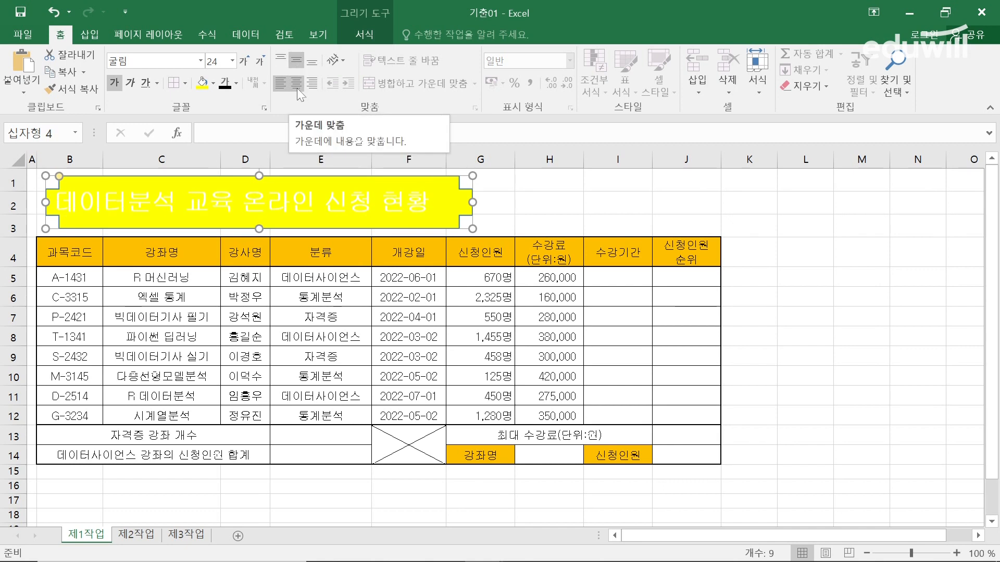
pyautogui.click(298, 87)
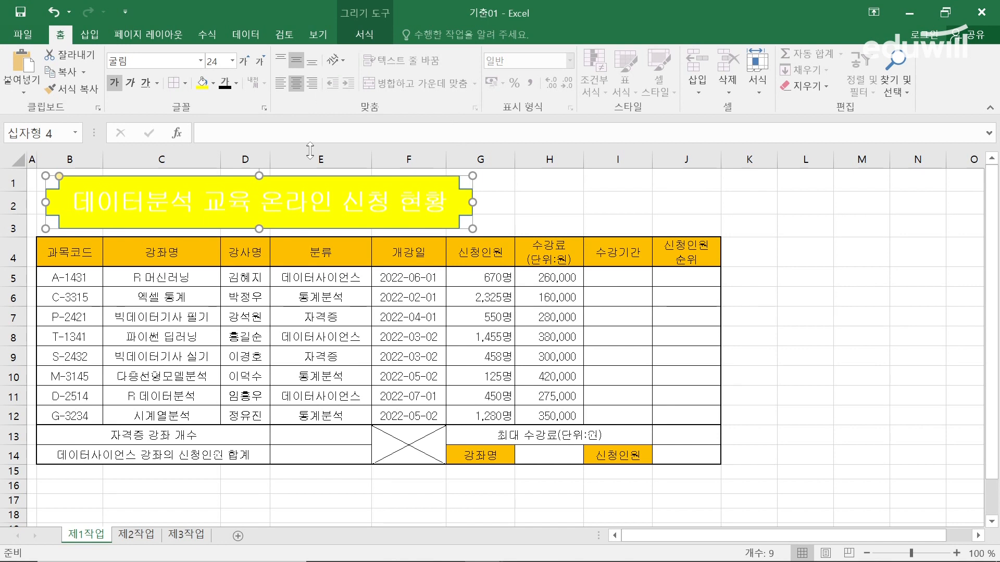
pyautogui.click(235, 86)
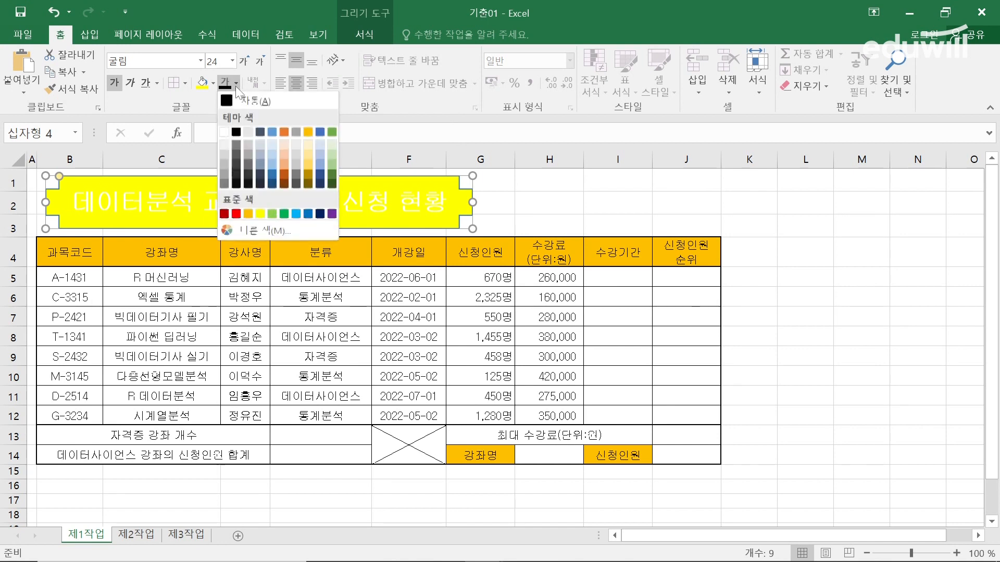
pyautogui.click(236, 133)
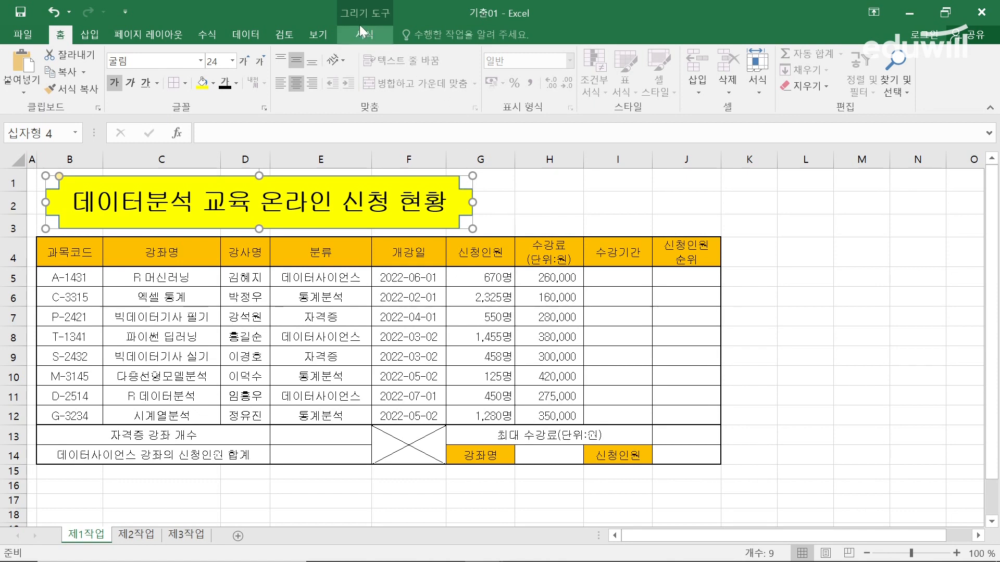
# Step: Apply an outer shadow offset toward the top to the title shape
pyautogui.click(366, 40)
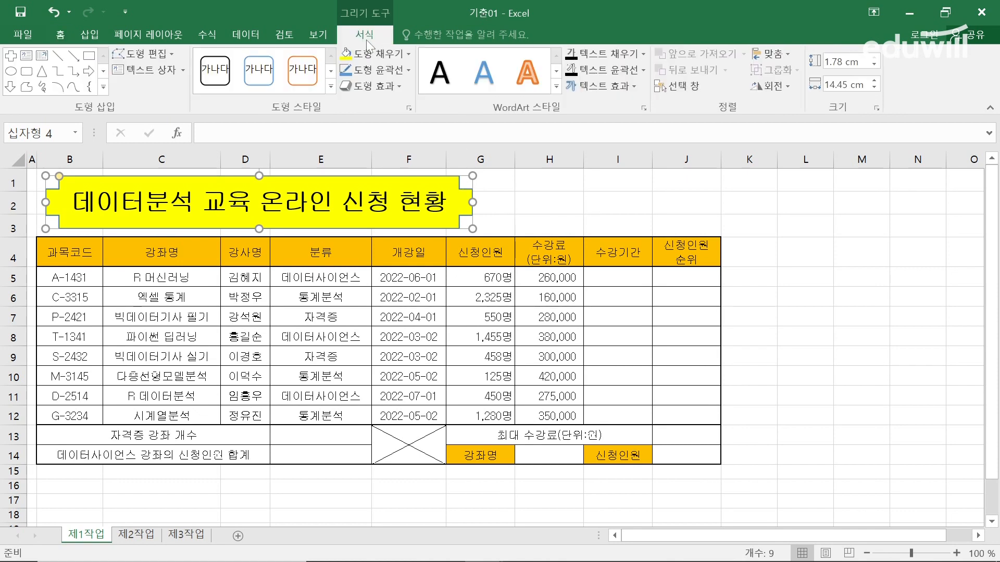
pyautogui.click(376, 88)
pyautogui.moveTo(396, 146)
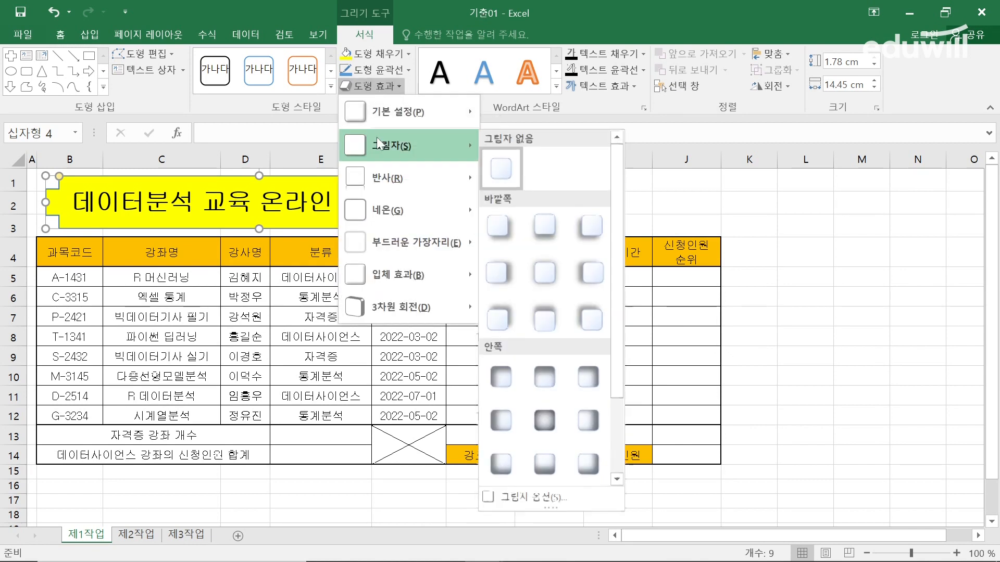
pyautogui.click(545, 315)
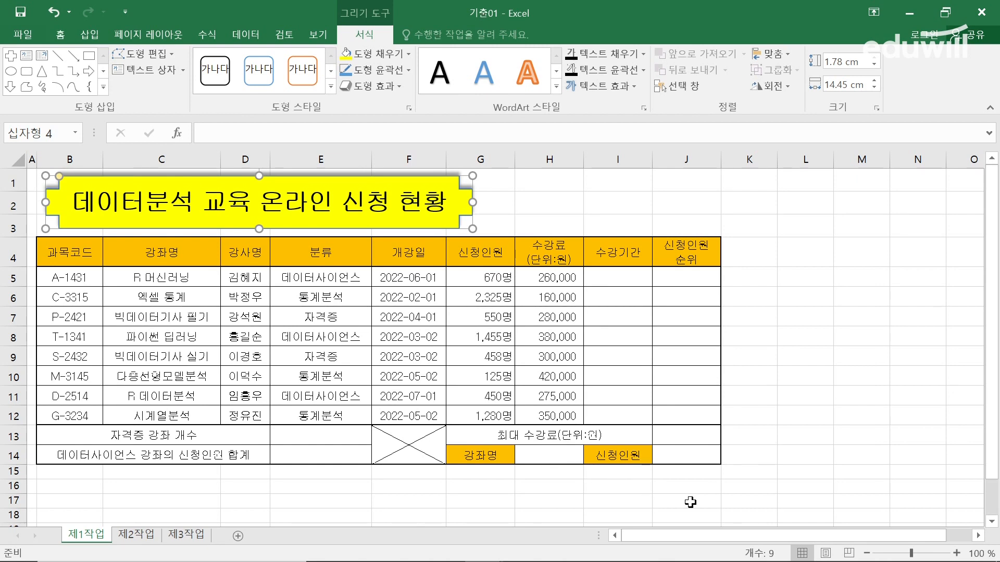
pyautogui.click(978, 536)
pyautogui.click(978, 537)
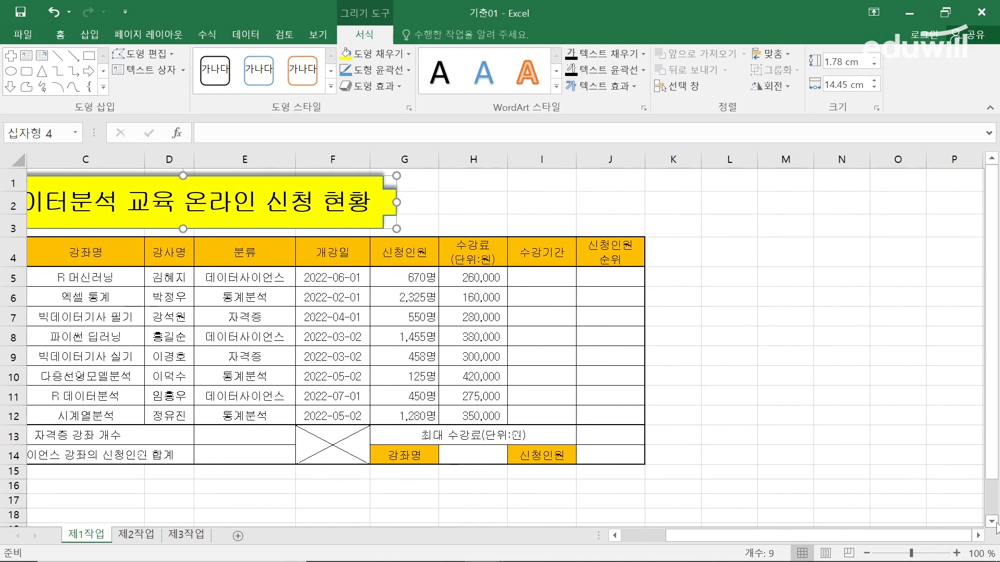
pyautogui.click(990, 522)
pyautogui.click(990, 522)
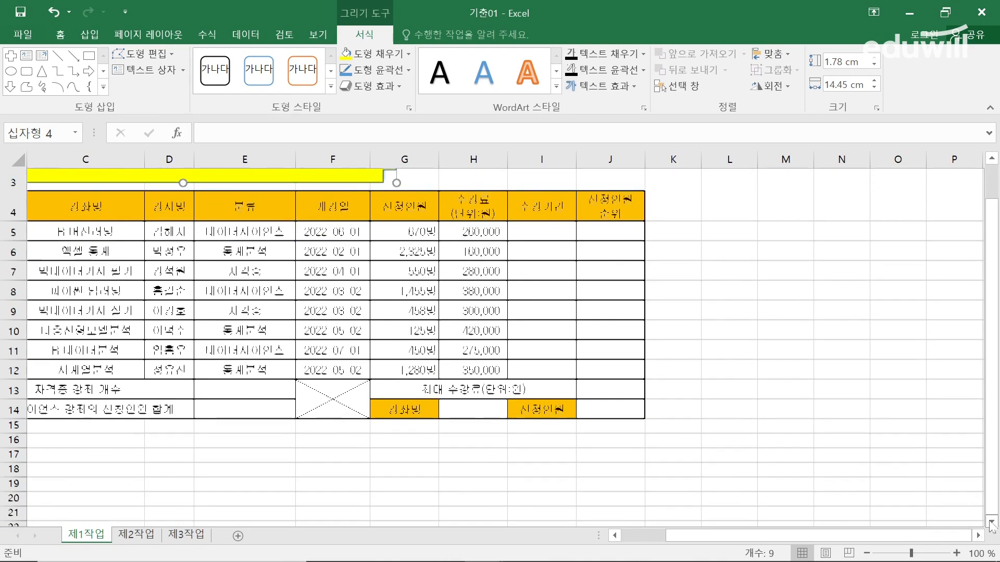
pyautogui.click(676, 442)
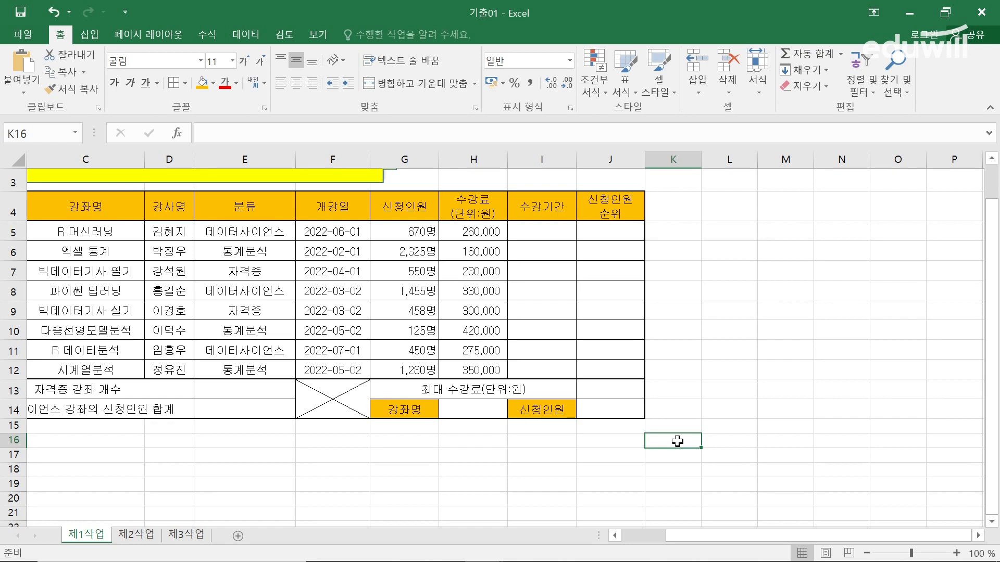
pyautogui.write('화ㄱ이ㄴ')
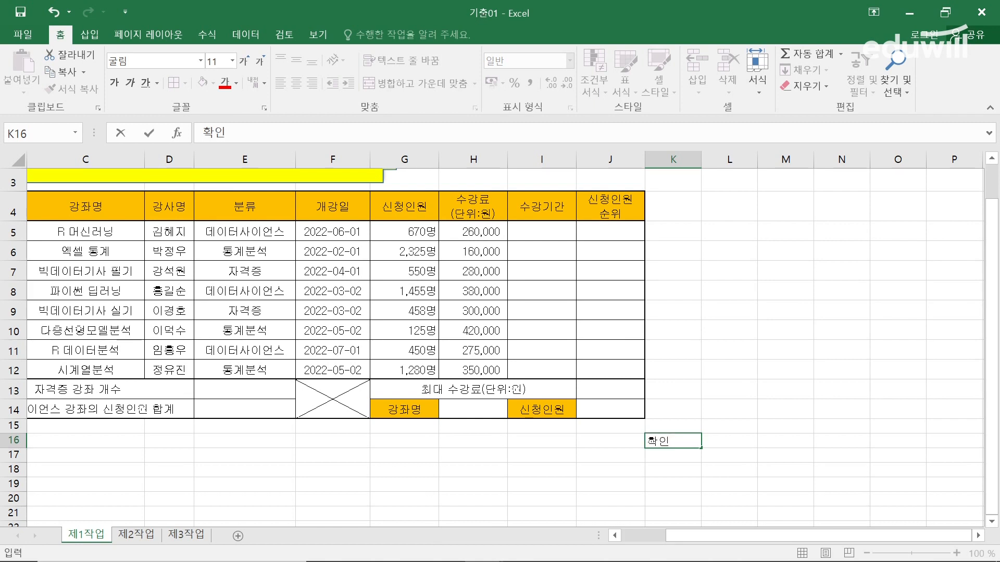
pyautogui.press('Return')
pyautogui.click(660, 442)
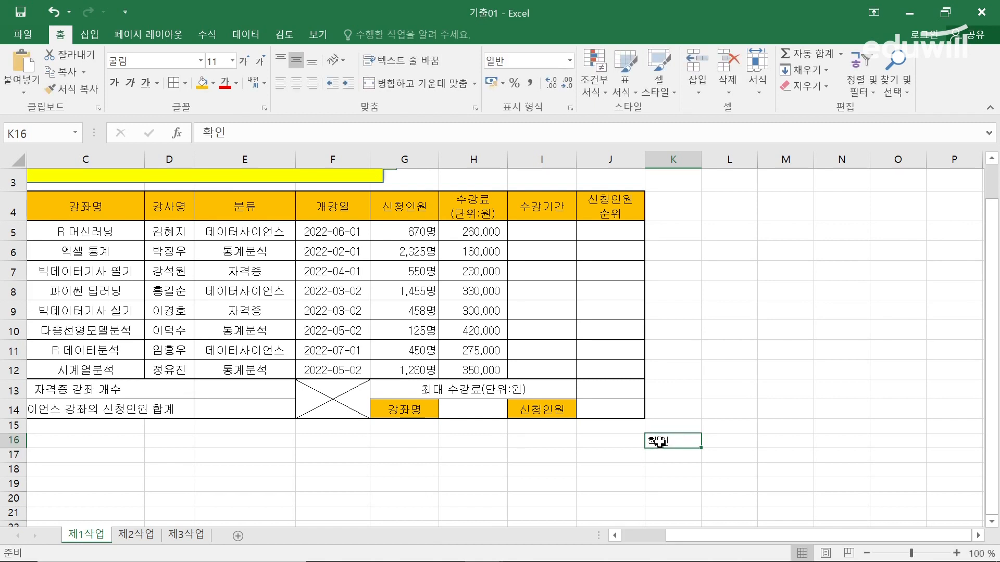
# Step: Enter the approval box labels 확인, 담당, 팀장 and 부장 in cells L16 through O16
pyautogui.click(721, 442)
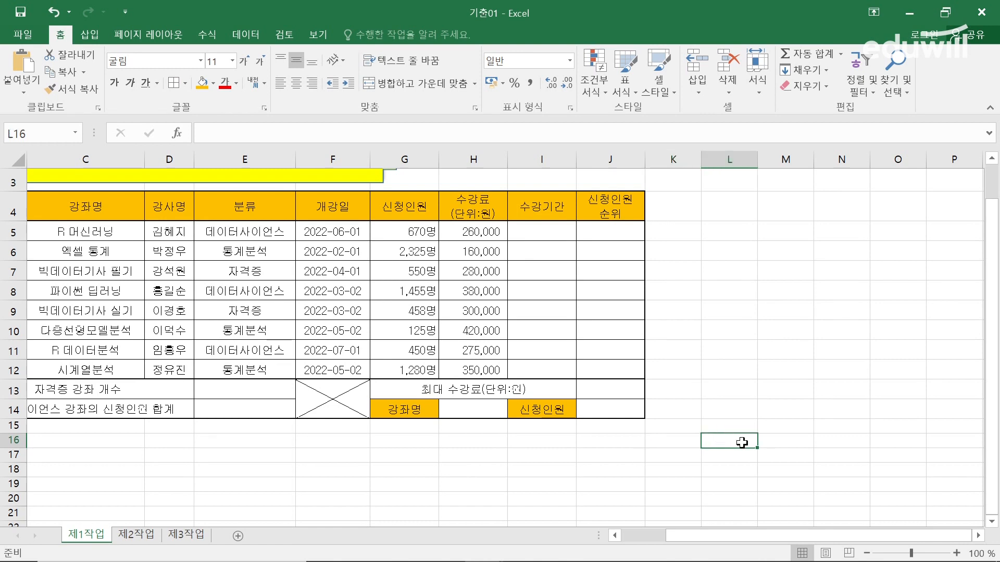
pyautogui.write('확인')
pyautogui.press('Tab')
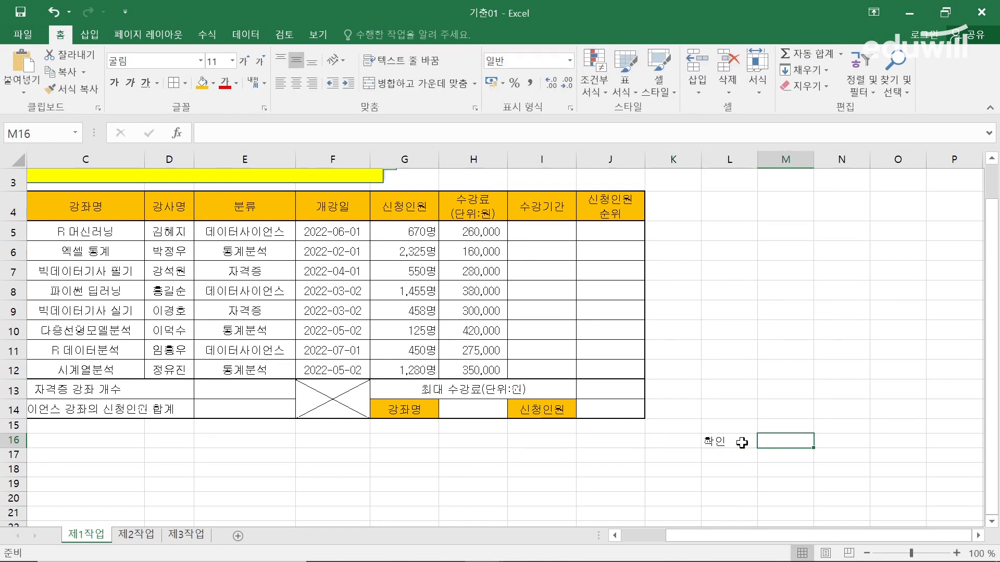
pyautogui.write('담당')
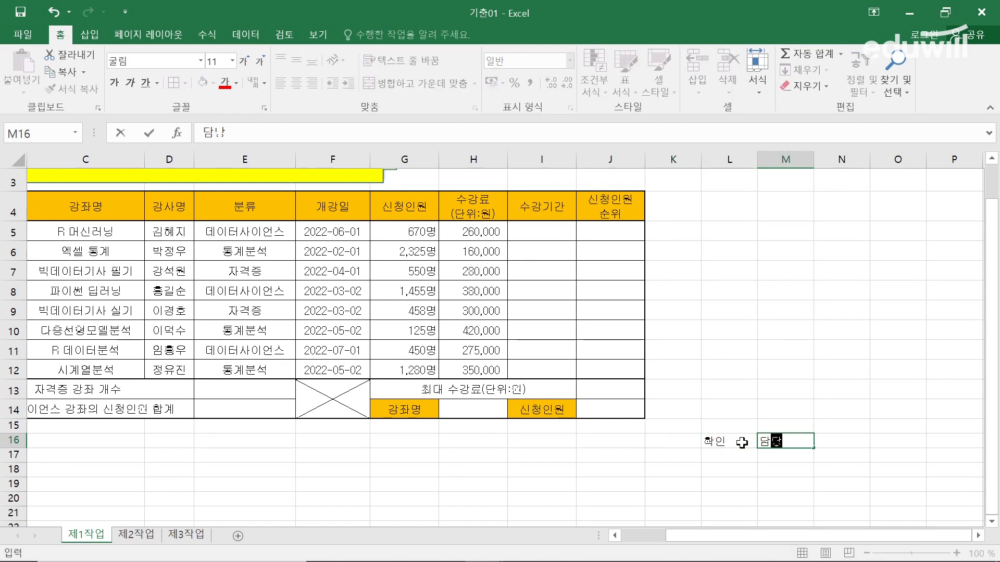
pyautogui.press('Tab')
pyautogui.write('팀장')
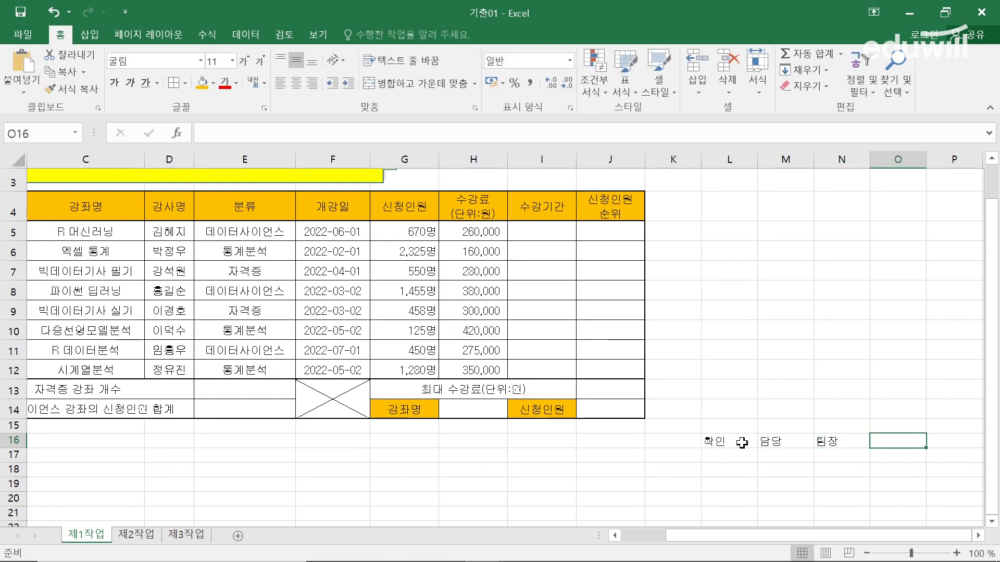
pyautogui.press('Tab')
pyautogui.write('부장')
pyautogui.press('Return')
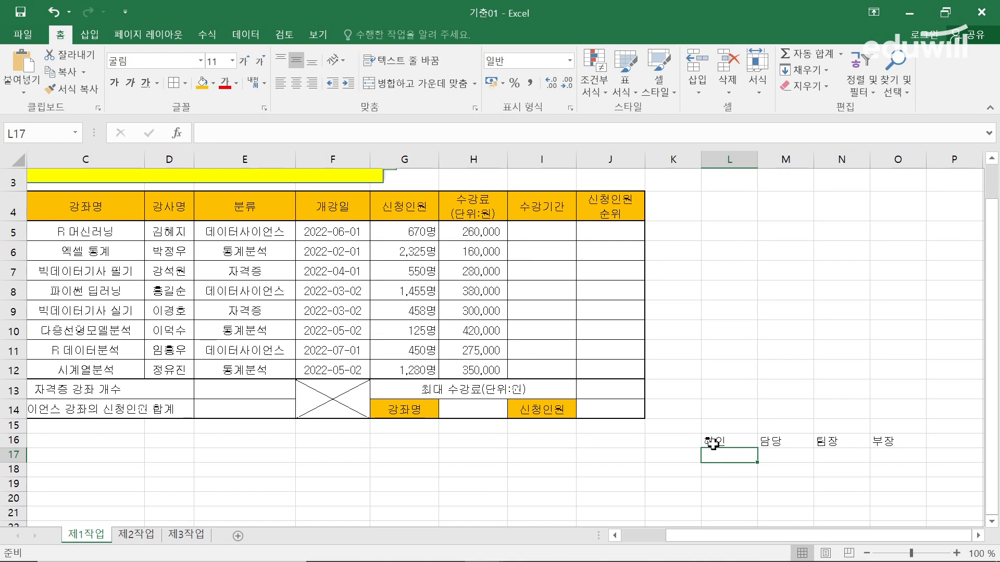
# Step: Merge and center L16:L17 for the 확인 label, and center the labels in M16:O16 horizontally
pyautogui.moveTo(712, 442); pyautogui.dragTo(891, 441)
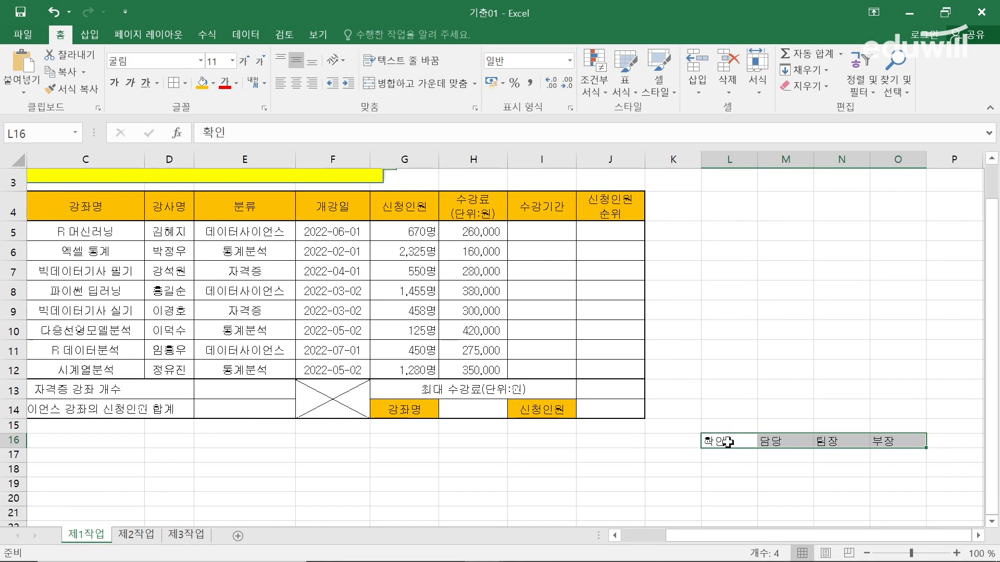
pyautogui.moveTo(717, 441); pyautogui.dragTo(727, 457)
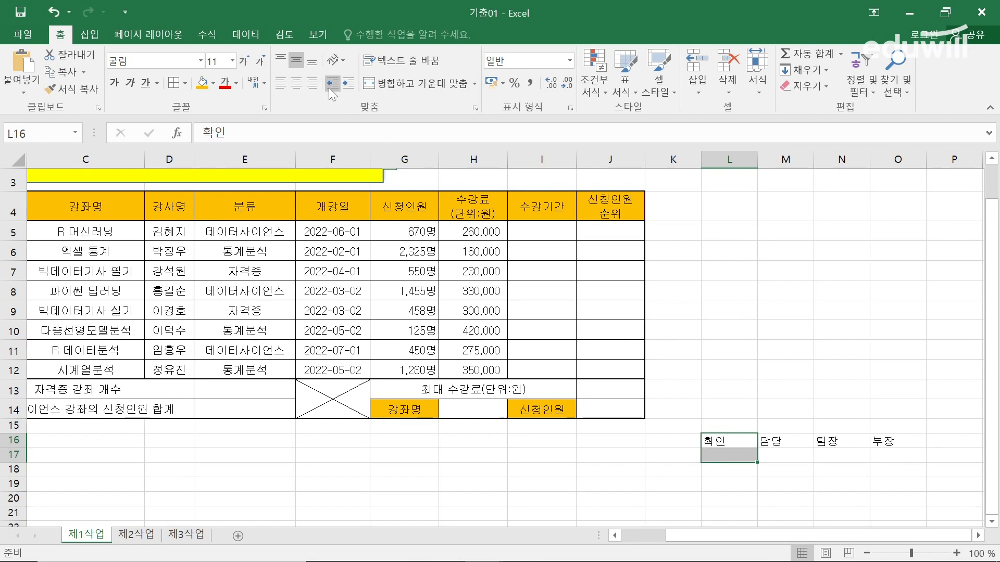
pyautogui.click(392, 85)
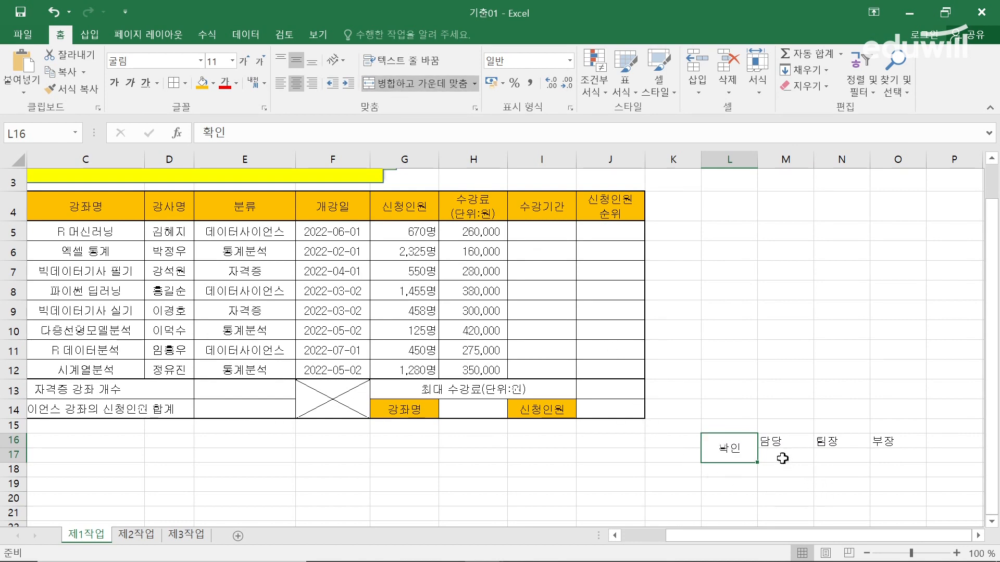
pyautogui.moveTo(764, 441); pyautogui.dragTo(874, 442)
pyautogui.click(296, 83)
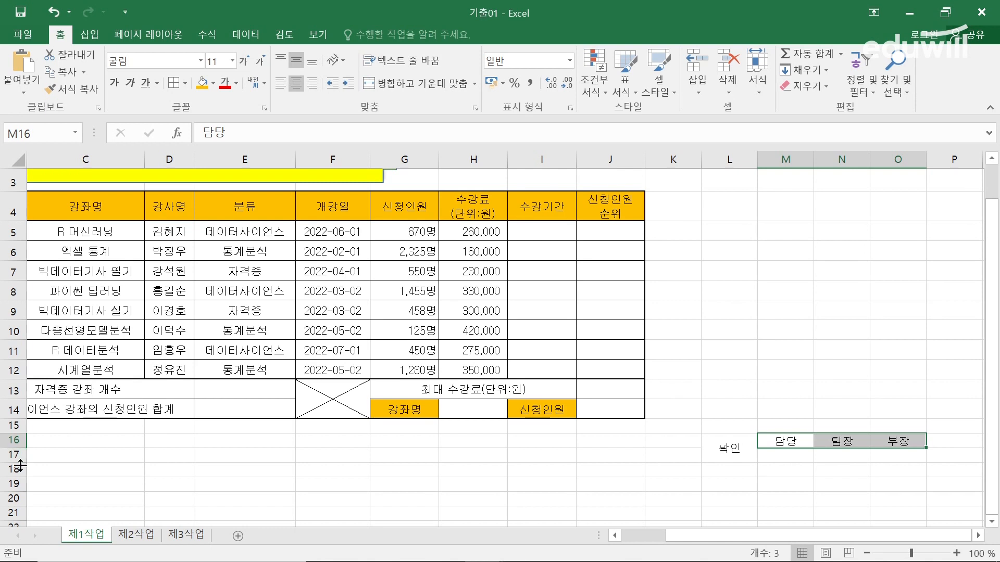
# Step: Make row 17 taller and column L narrower, and set the merged 확인 label to vertical text
pyautogui.moveTo(14, 463); pyautogui.dragTo(9, 483)
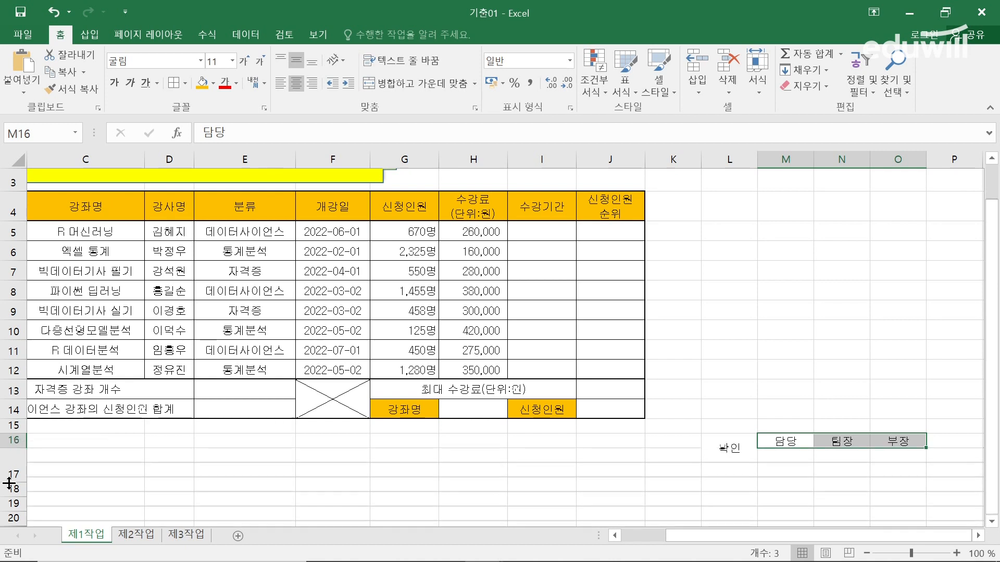
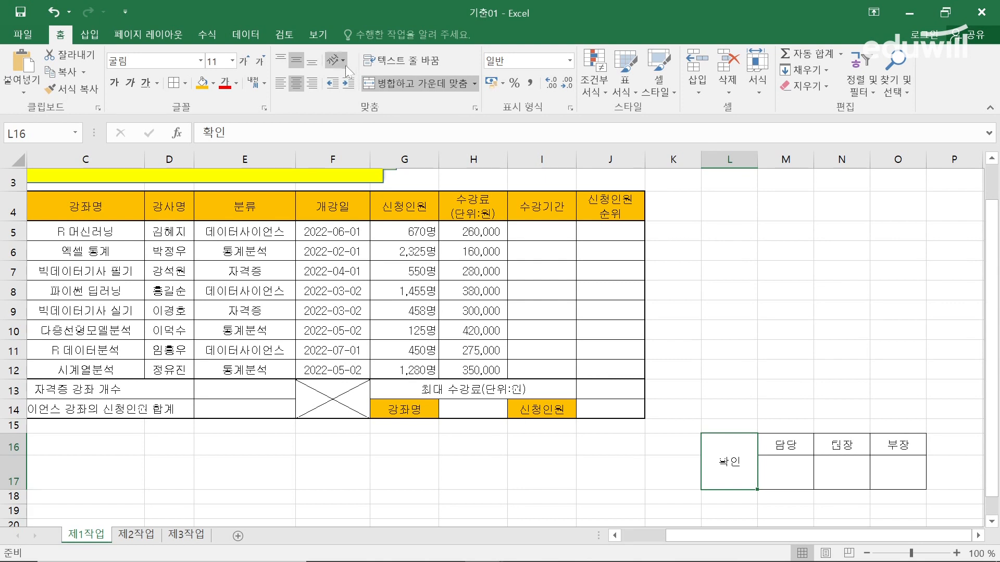
pyautogui.click(344, 64)
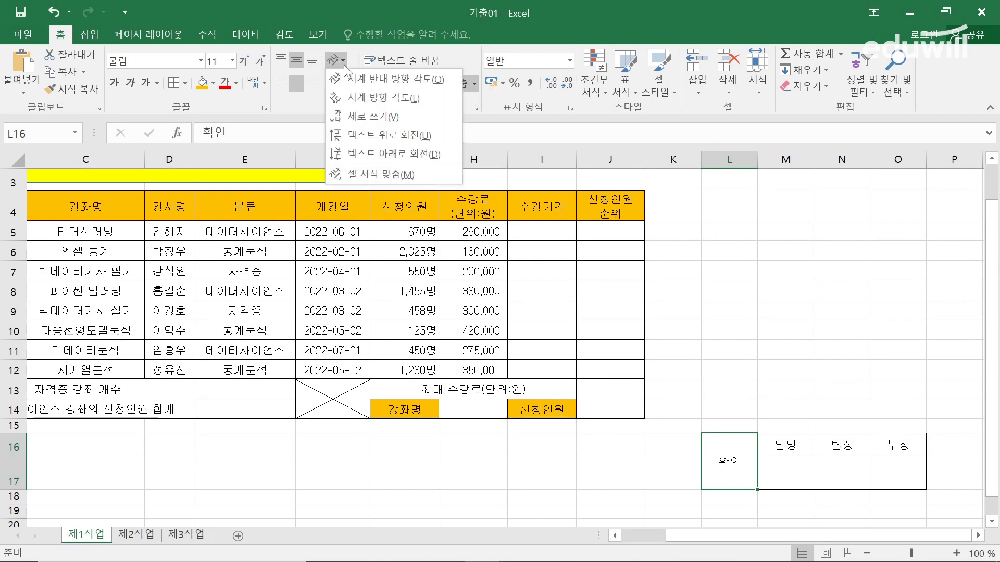
pyautogui.click(349, 115)
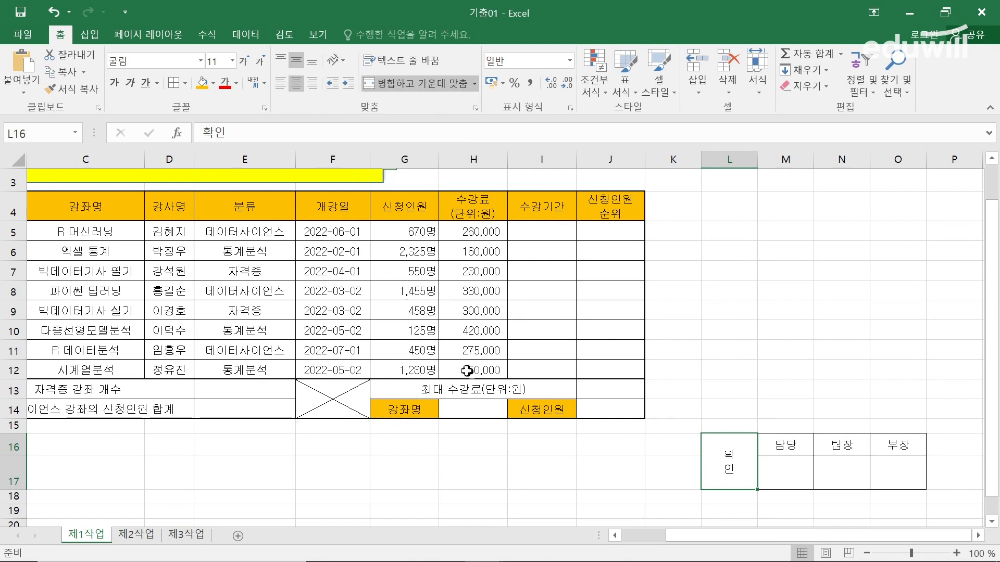
pyautogui.moveTo(757, 159); pyautogui.dragTo(733, 158)
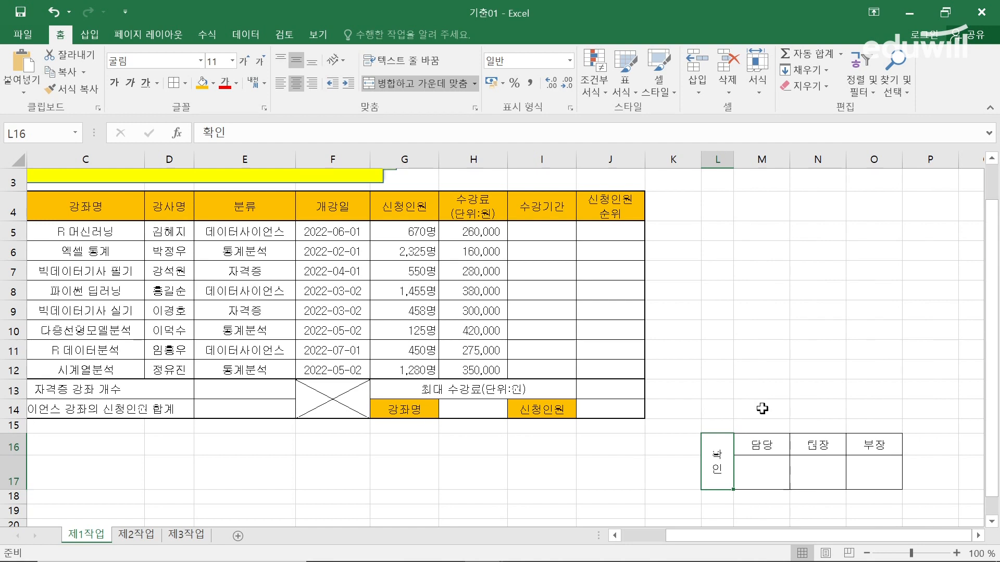
# Step: Copy the approval box L16:O17 and paste it as a picture at cell H1
pyautogui.moveTo(713, 463); pyautogui.dragTo(873, 468)
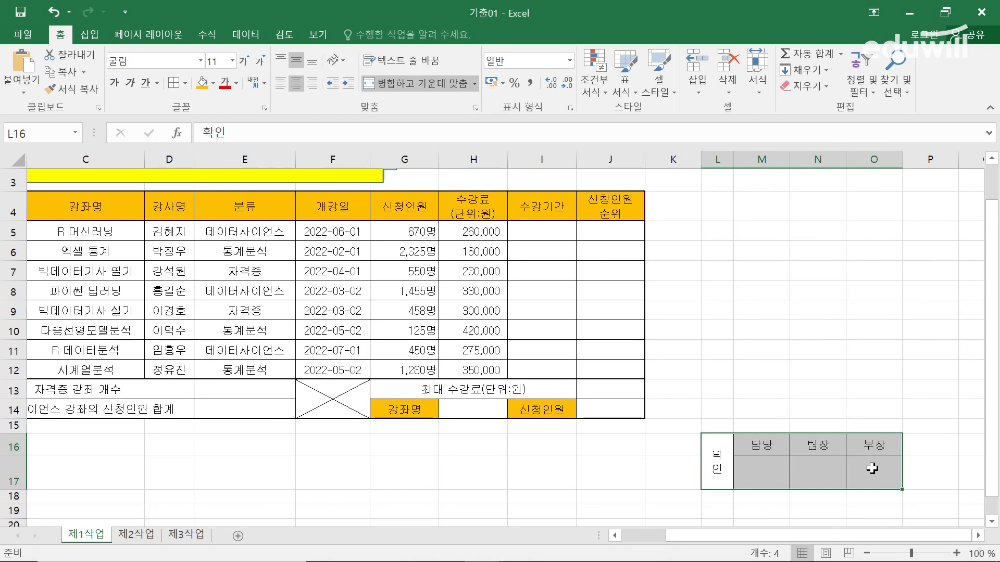
pyautogui.hotkey('ctrl', 'c')
pyautogui.scroll(1, 682, 440)
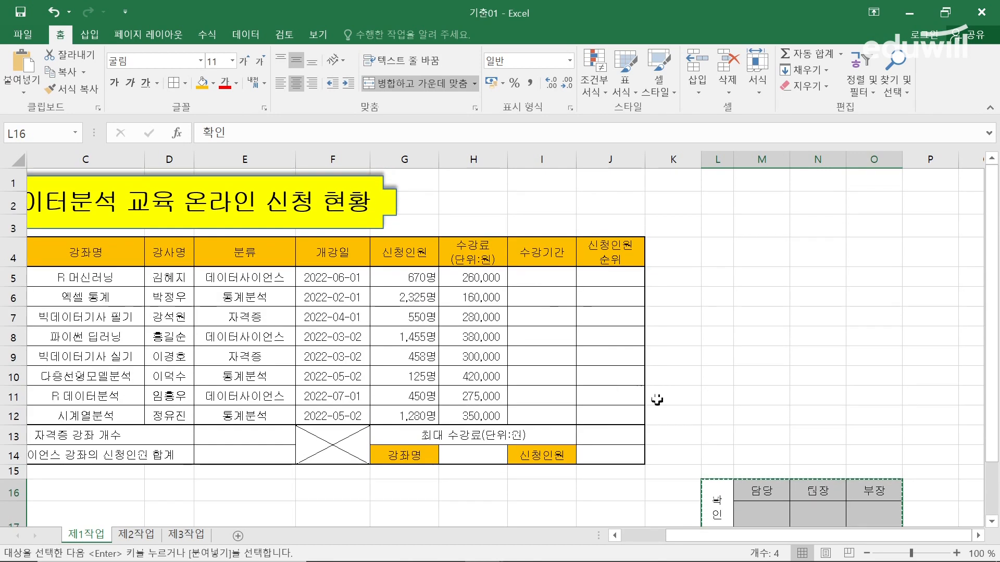
pyautogui.click(450, 184)
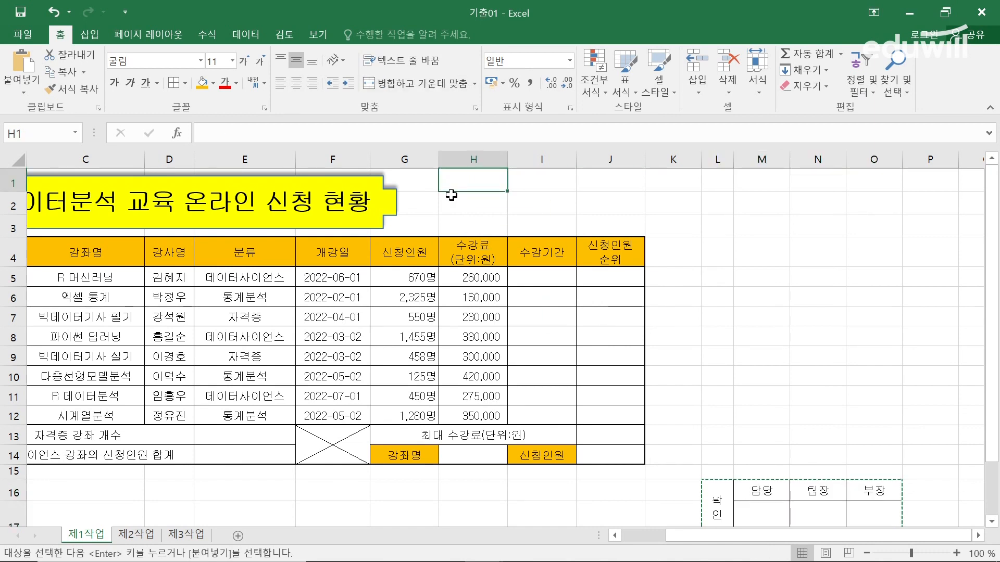
pyautogui.hotkey('ctrl', 'v')
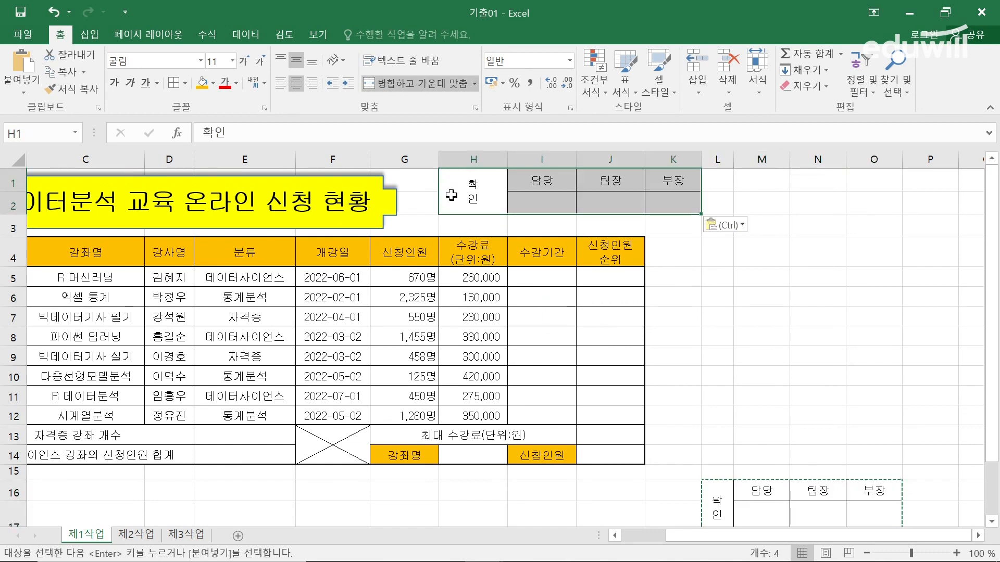
pyautogui.click(741, 229)
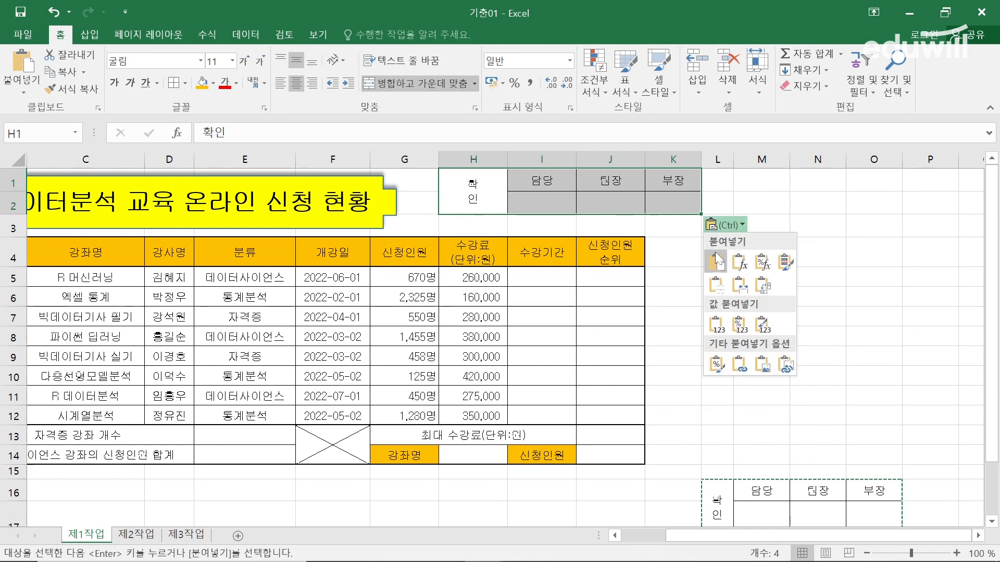
pyautogui.click(763, 366)
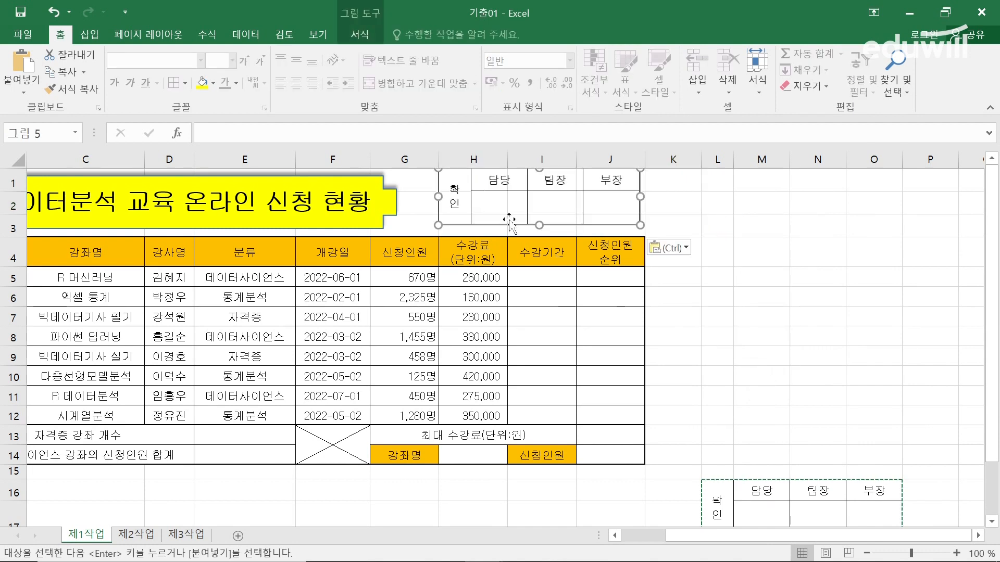
# Step: Move and enlarge the approval box picture slightly so it fits above the table across columns H to J
pyautogui.moveTo(513, 207); pyautogui.dragTo(513, 210)
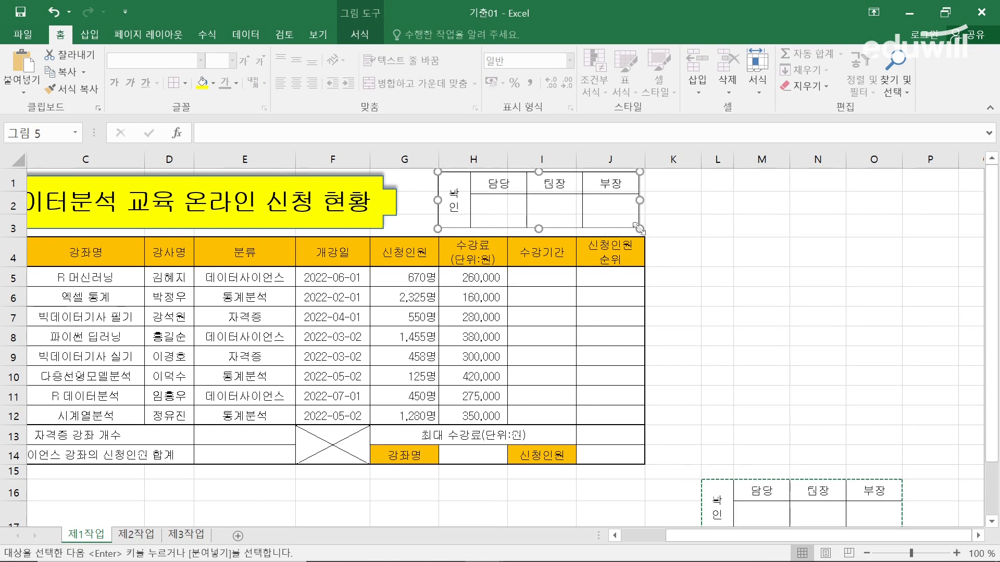
pyautogui.moveTo(638, 228); pyautogui.dragTo(645, 230)
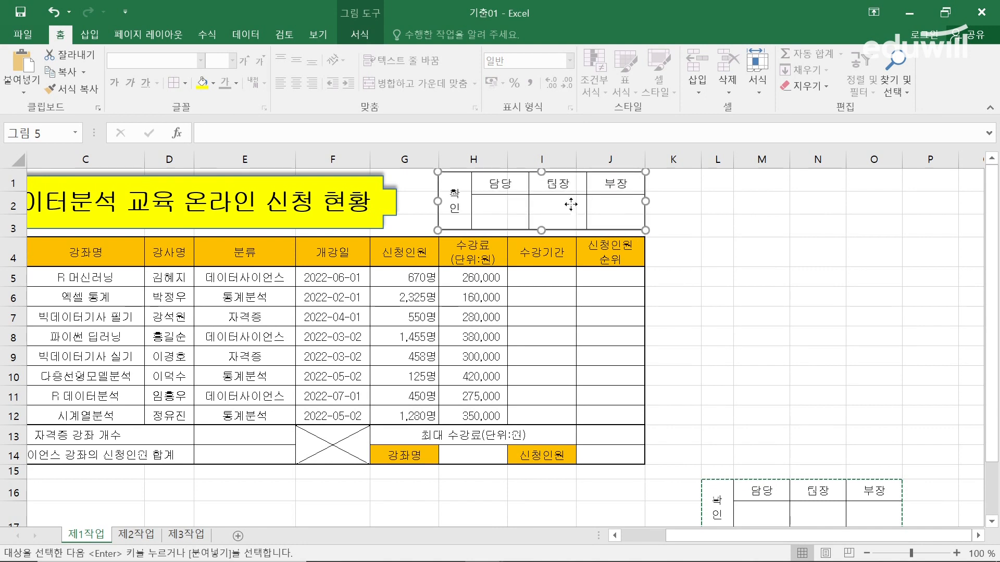
pyautogui.moveTo(570, 205); pyautogui.dragTo(571, 206)
# Step: Delete the original approval box cells L16:O17, shifting the remaining cells left
pyautogui.scroll(-2, 785, 434)
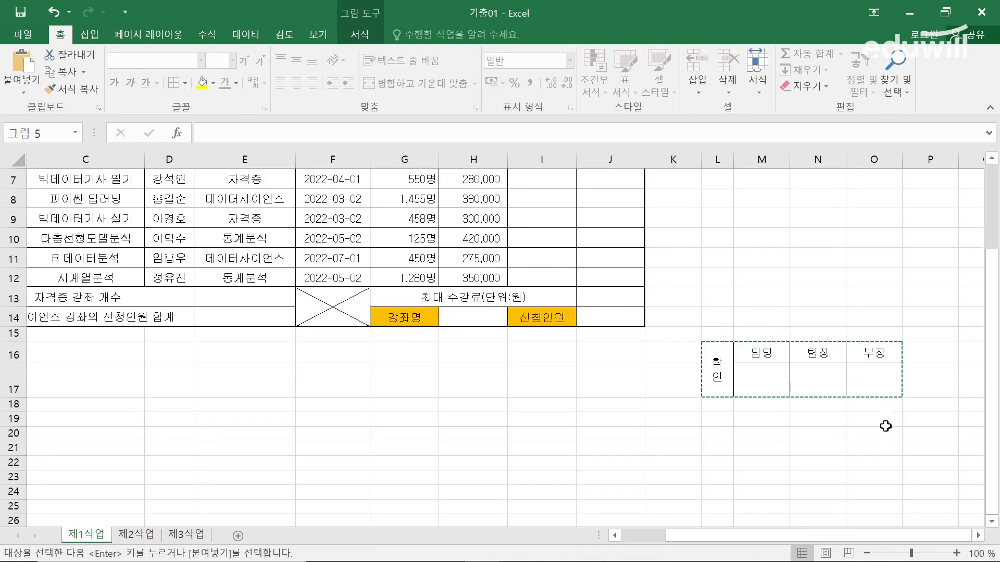
pyautogui.moveTo(717, 346); pyautogui.dragTo(872, 364)
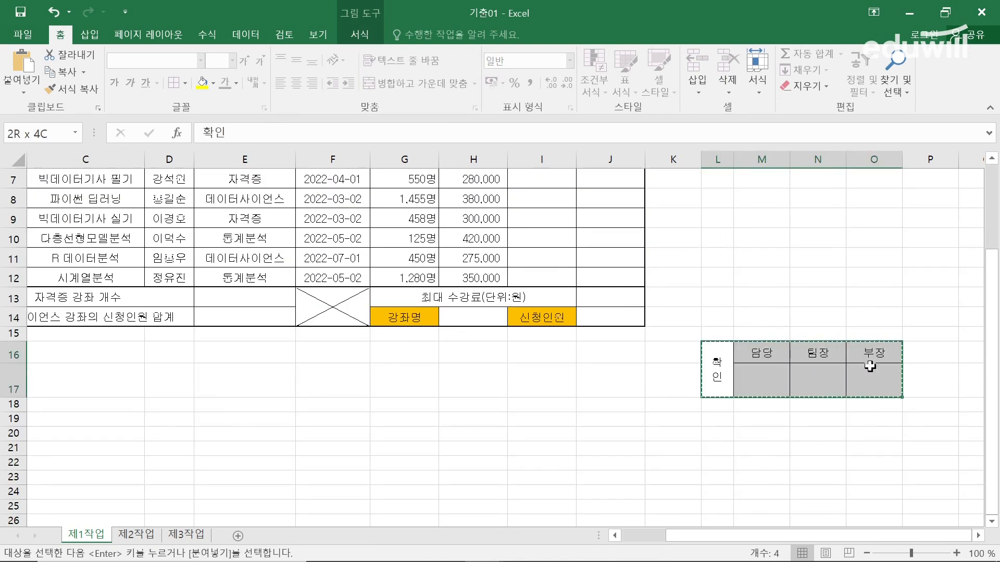
pyautogui.rightClick(742, 370)
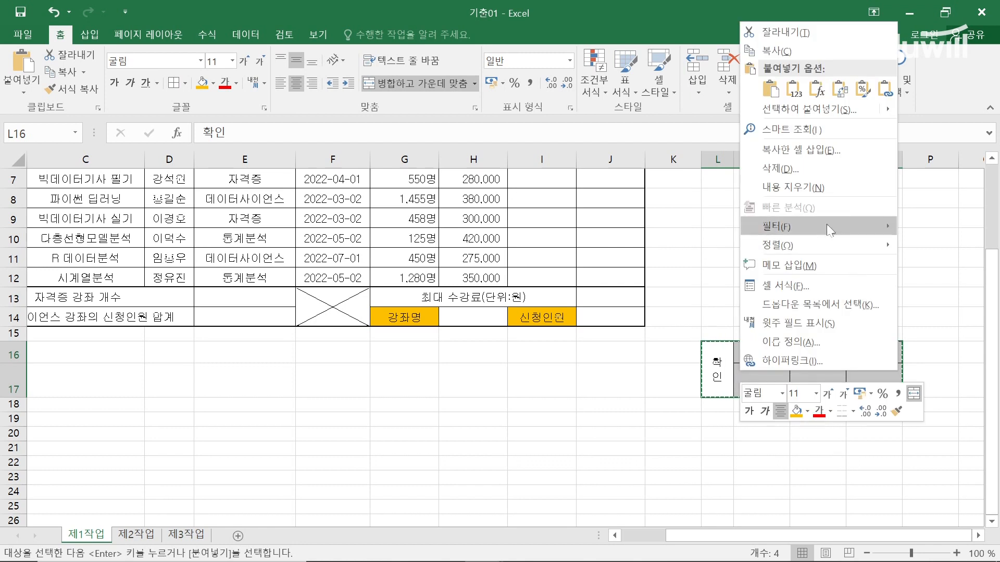
pyautogui.click(789, 169)
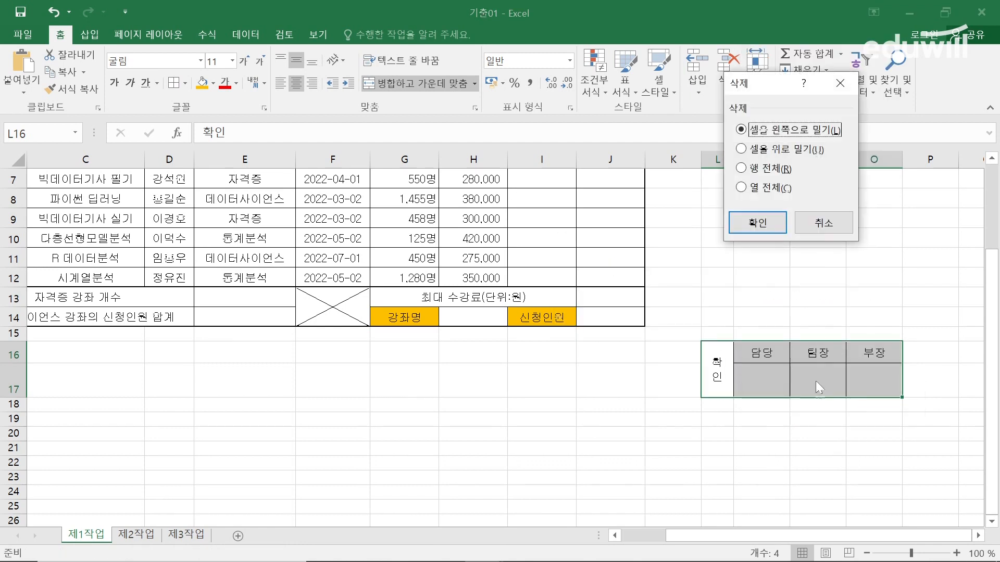
pyautogui.click(761, 218)
pyautogui.moveTo(721, 163); pyautogui.dragTo(875, 162)
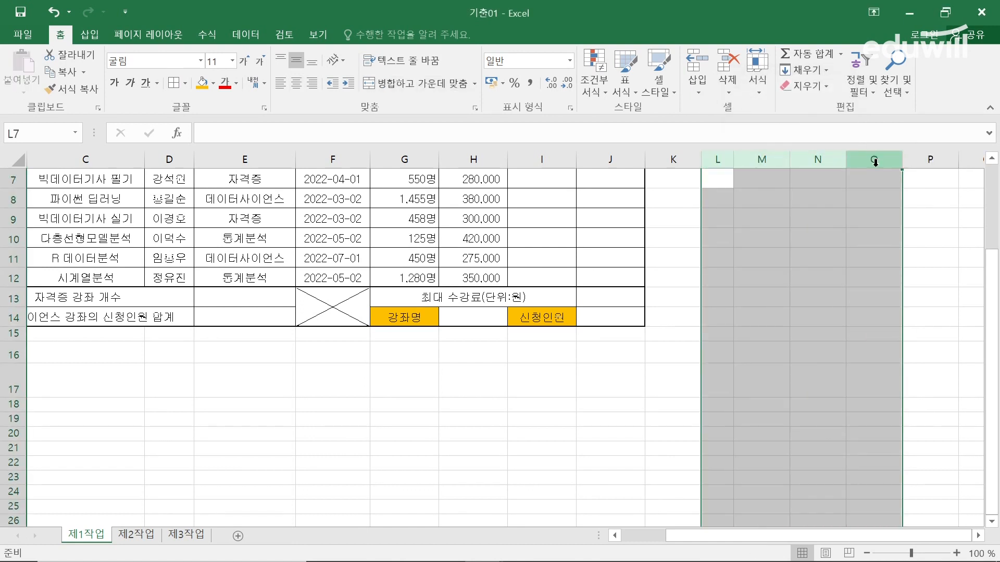
pyautogui.click(751, 358)
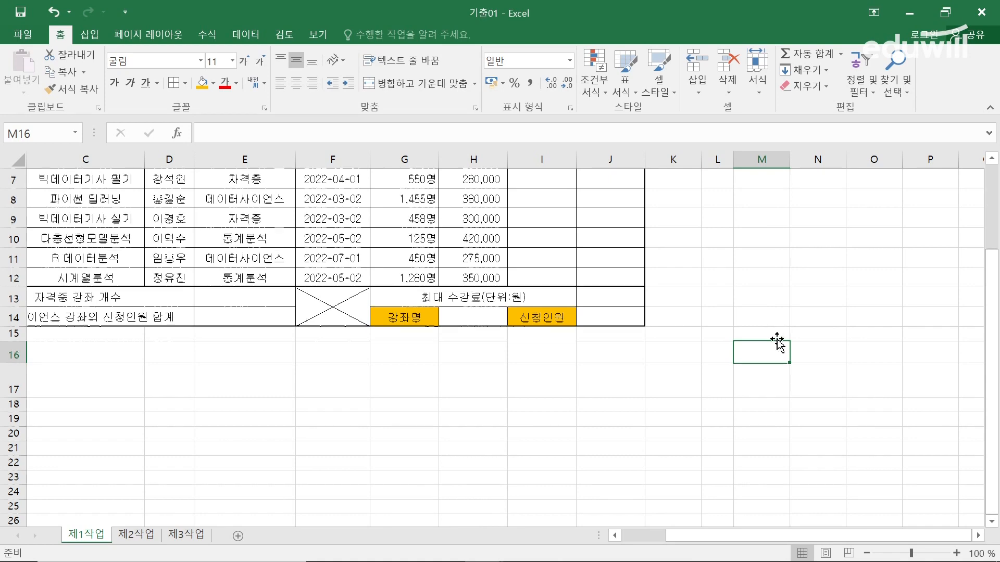
pyautogui.scroll(2, 776, 338)
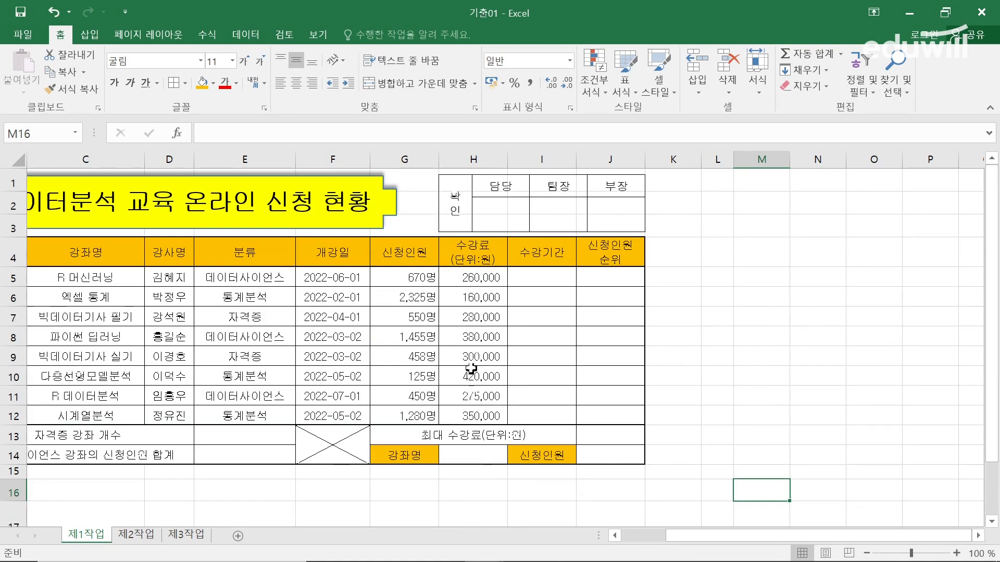
# Step: Add list data validation to H14 with the source =$C$5:$C$12, and choose R 머신러닝 from its list
pyautogui.click(544, 278)
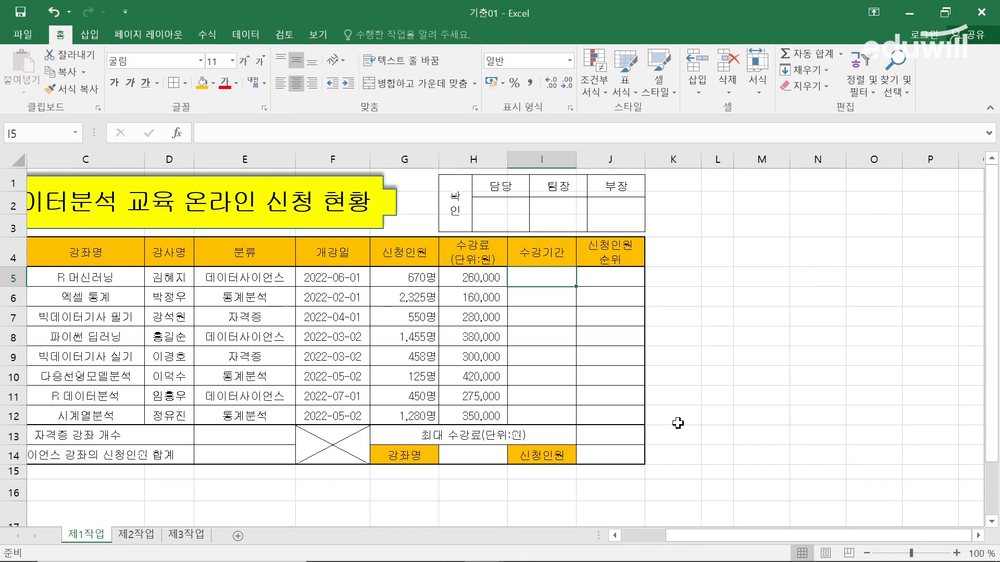
pyautogui.click(473, 453)
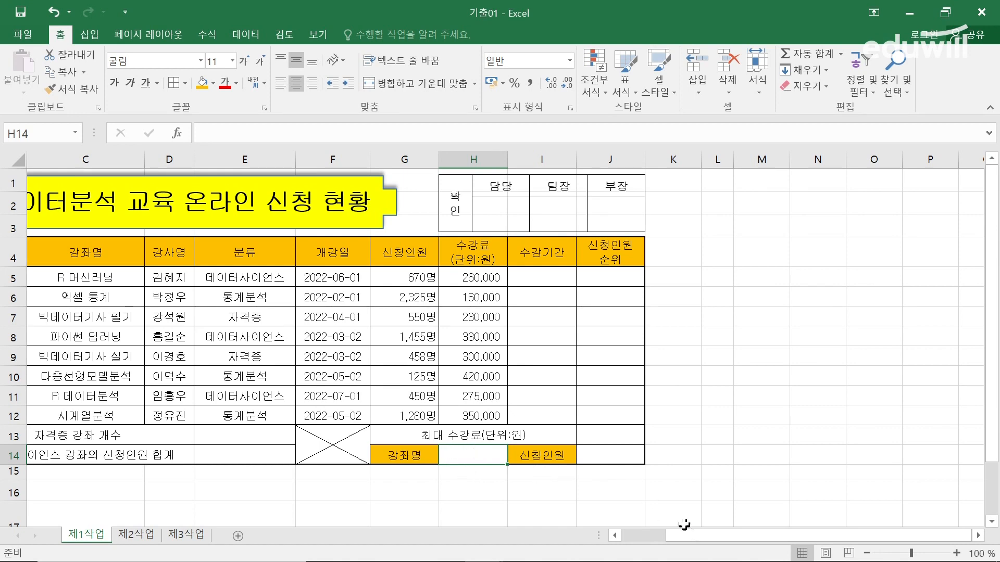
pyautogui.moveTo(696, 532); pyautogui.dragTo(610, 523)
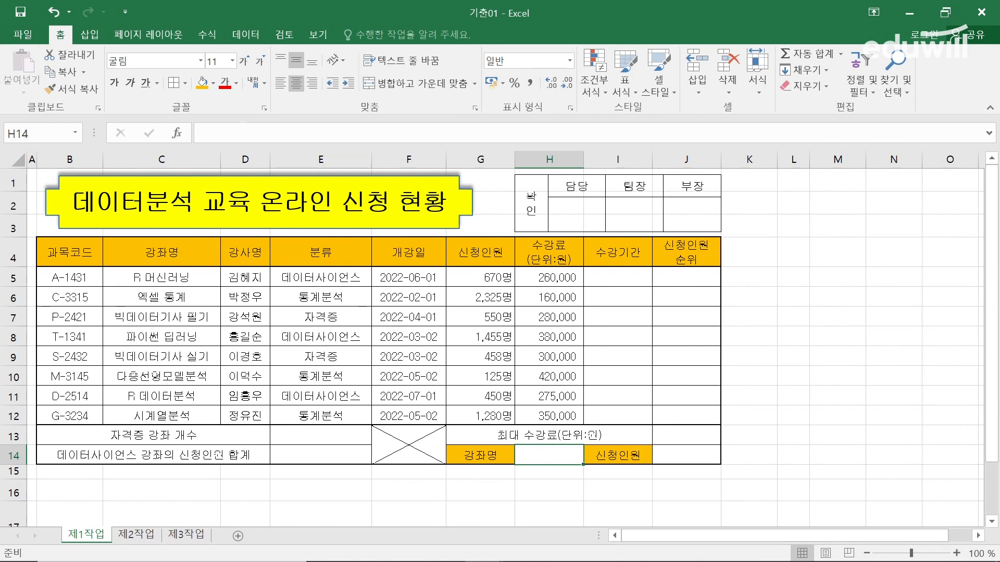
pyautogui.click(249, 33)
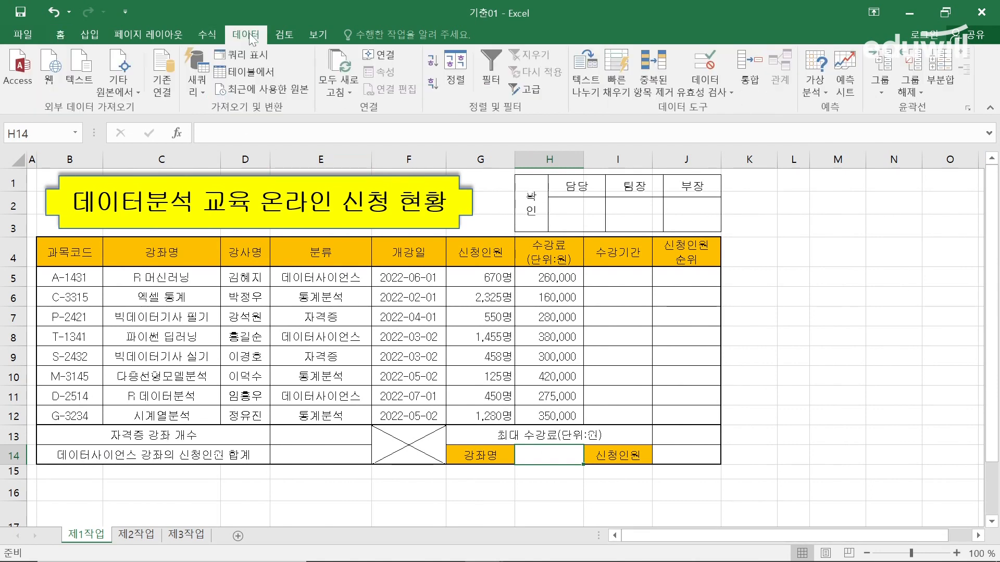
pyautogui.click(705, 65)
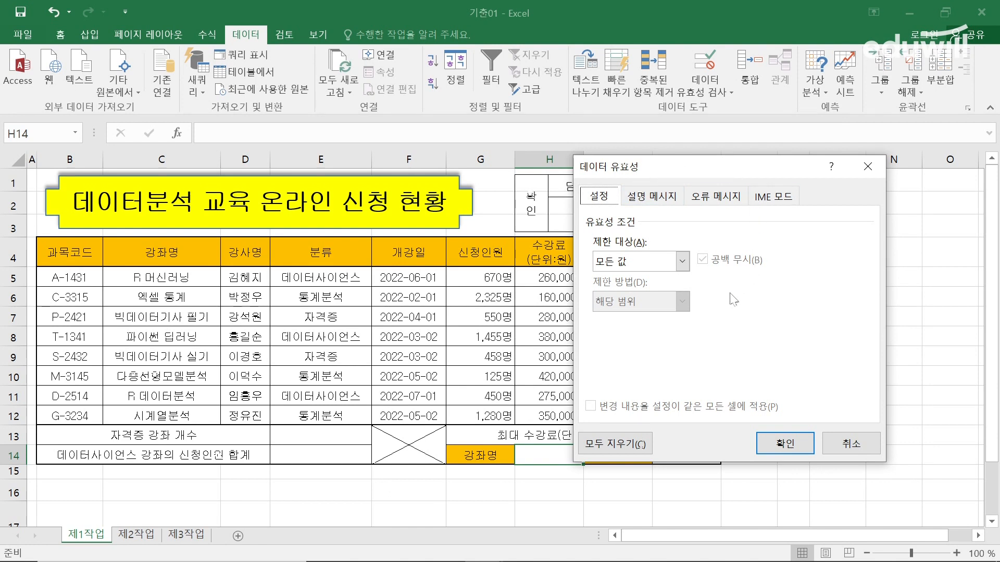
pyautogui.click(682, 261)
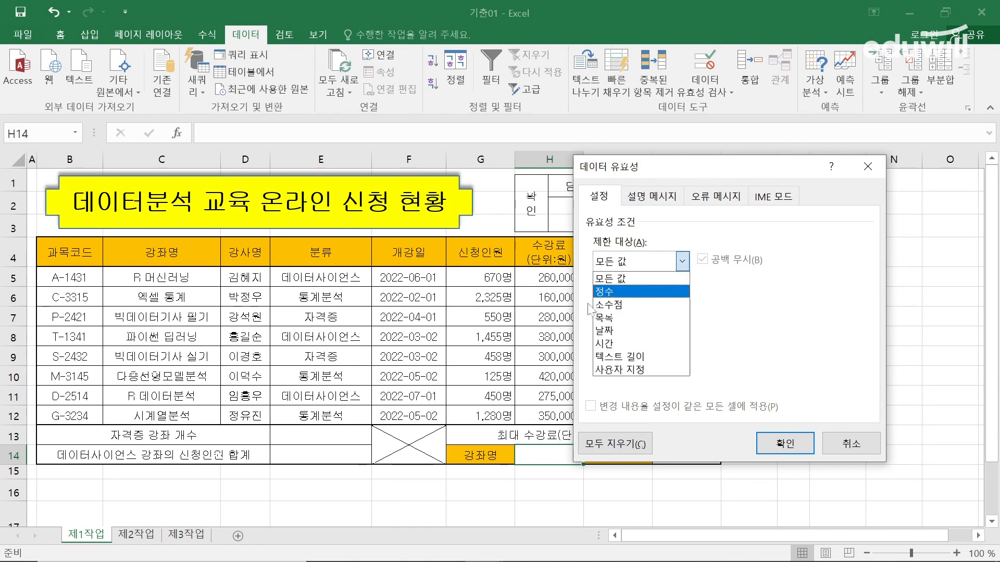
pyautogui.click(609, 318)
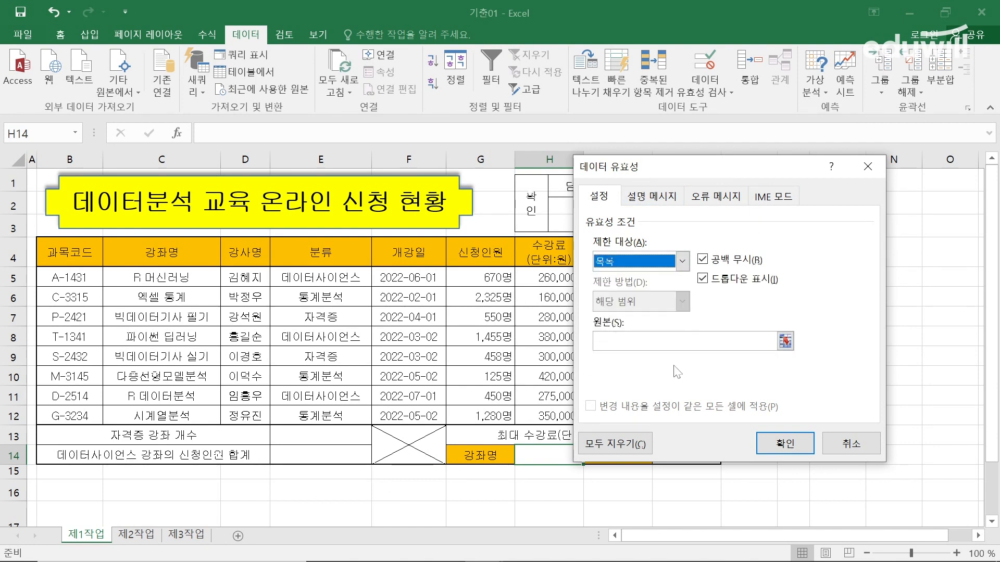
pyautogui.click(677, 342)
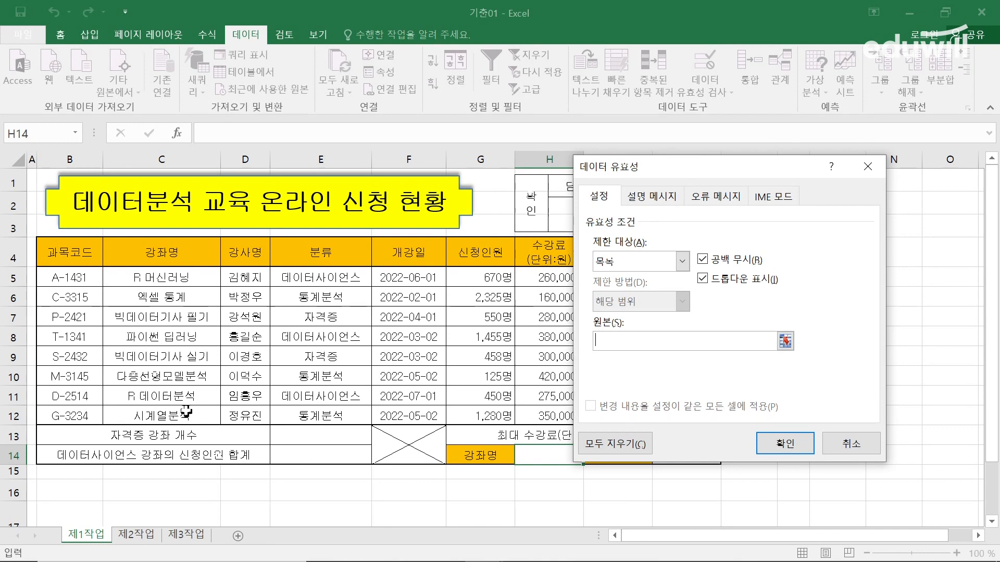
pyautogui.moveTo(159, 278); pyautogui.dragTo(156, 416)
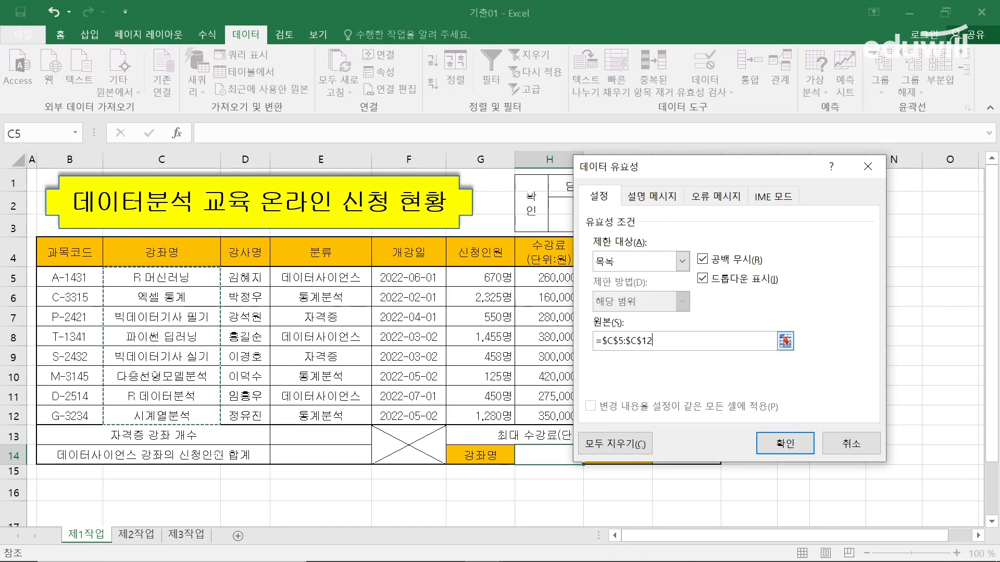
pyautogui.click(785, 444)
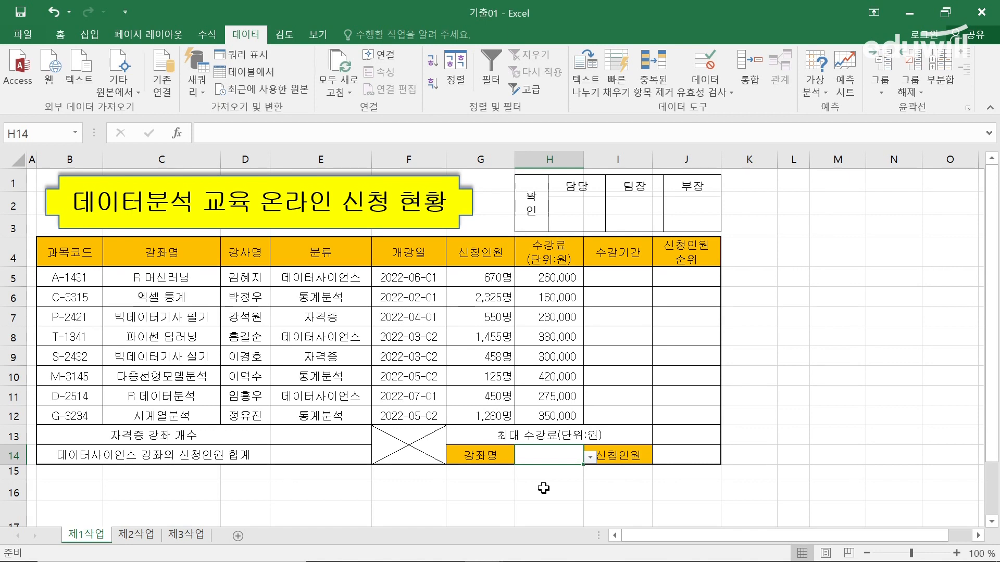
pyautogui.click(590, 457)
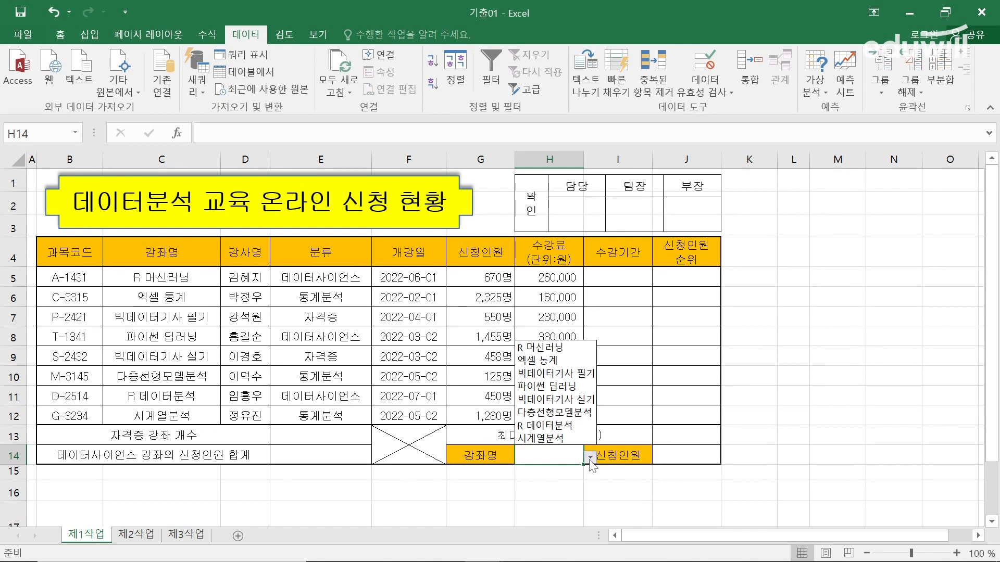
pyautogui.click(549, 348)
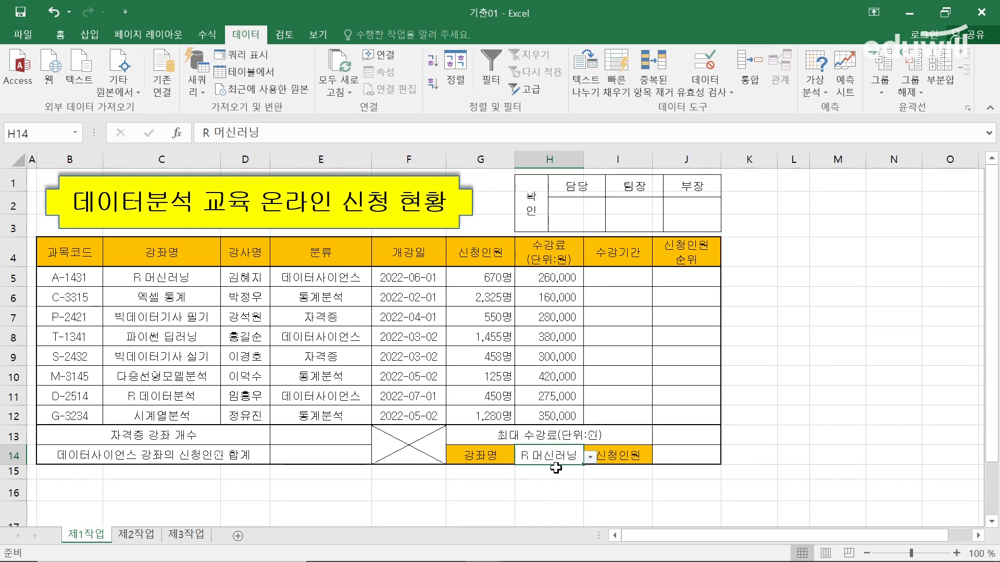
# Step: Try to replace the course name in H14 with r머신러닝, and cancel the entry
pyautogui.press('BackSpace')
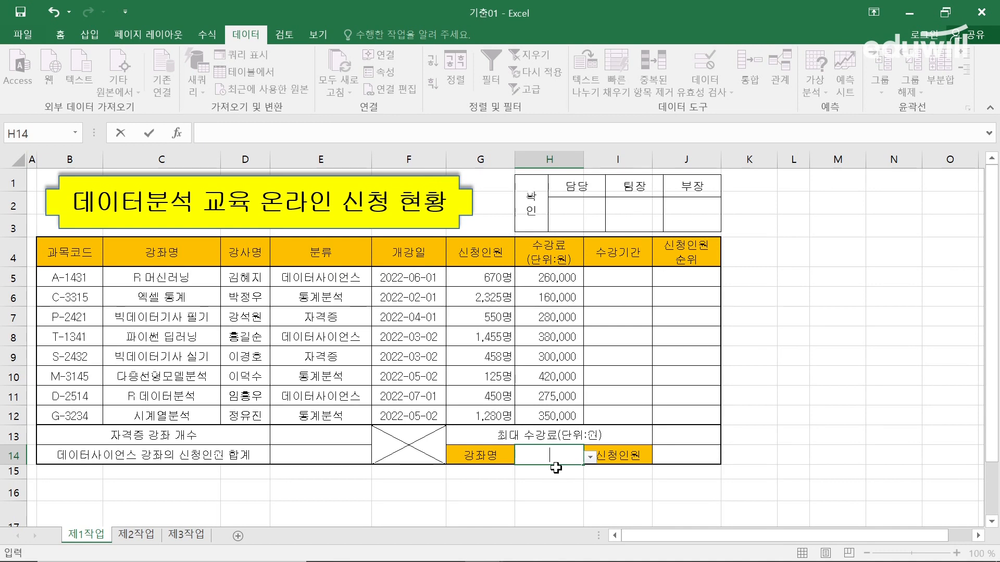
pyautogui.write('머신')
pyautogui.write('러닝')
pyautogui.press('Return')
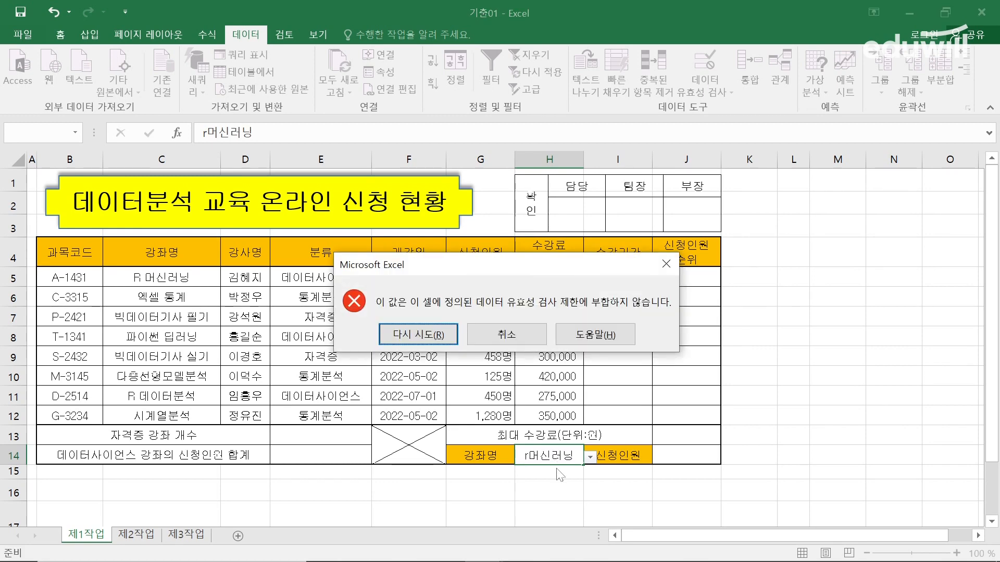
pyautogui.click(519, 339)
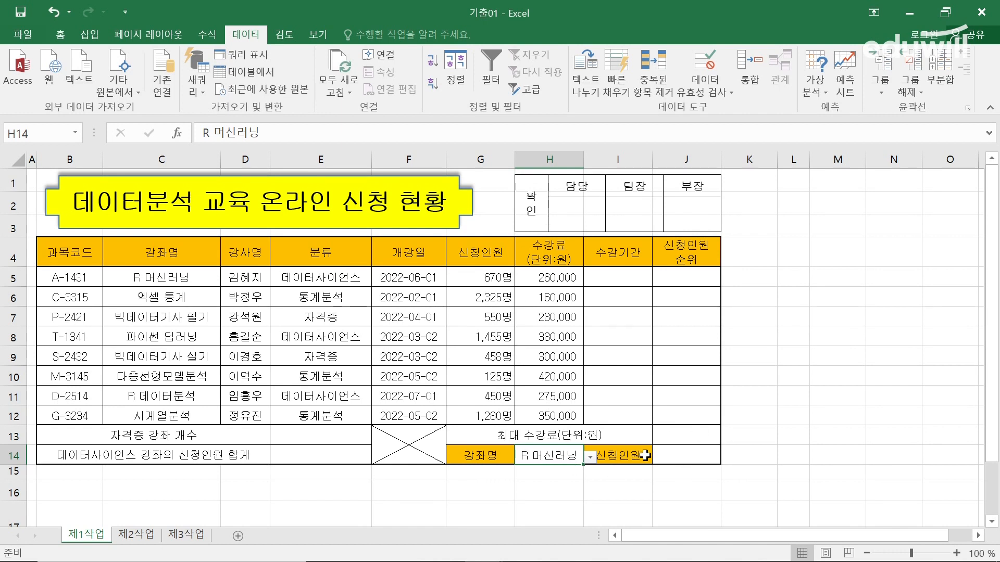
# Step: Define the name 수강료 for the course fees in H5:H12, with workbook scope
pyautogui.moveTo(544, 278); pyautogui.dragTo(563, 413)
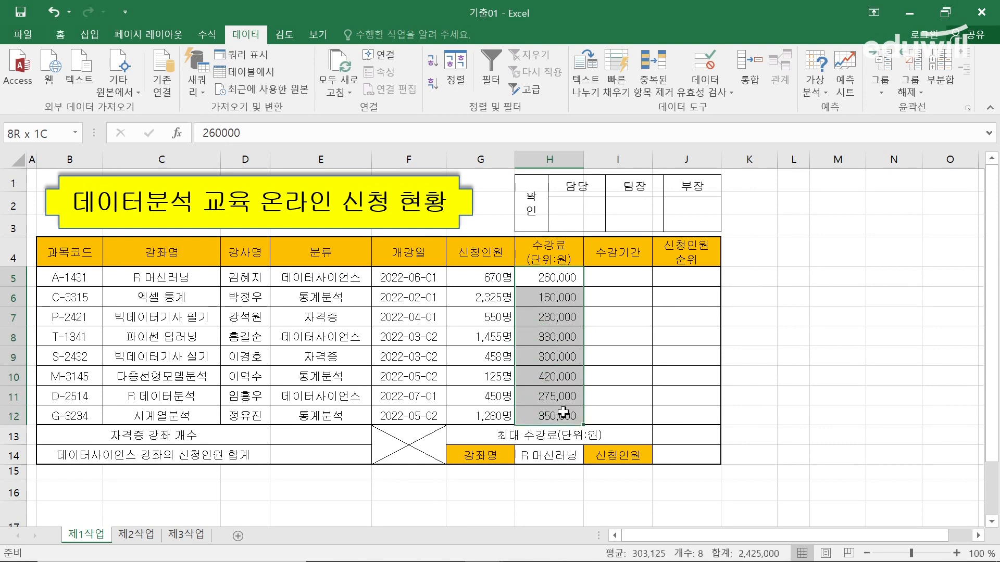
pyautogui.moveTo(563, 413); pyautogui.dragTo(562, 411)
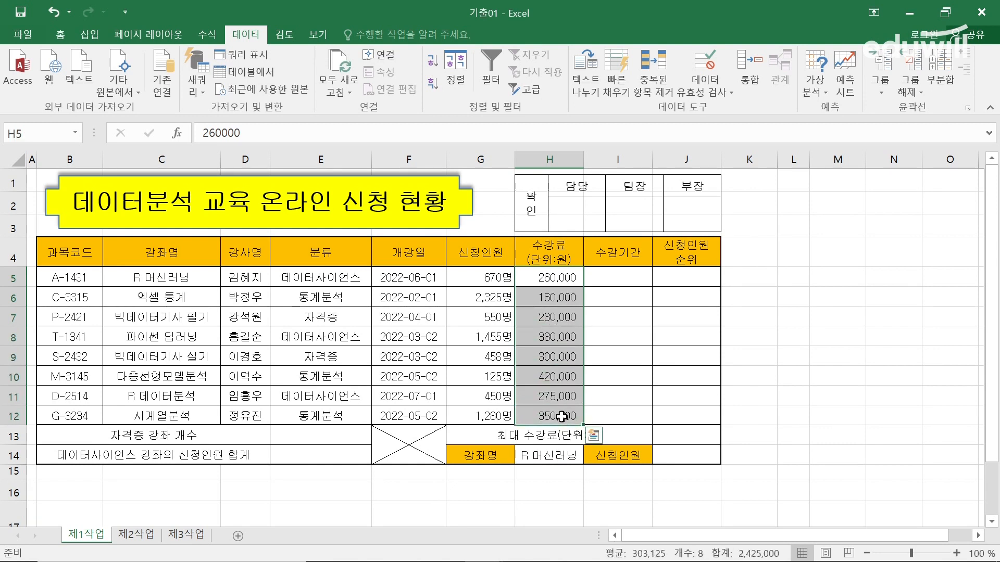
pyautogui.click(214, 33)
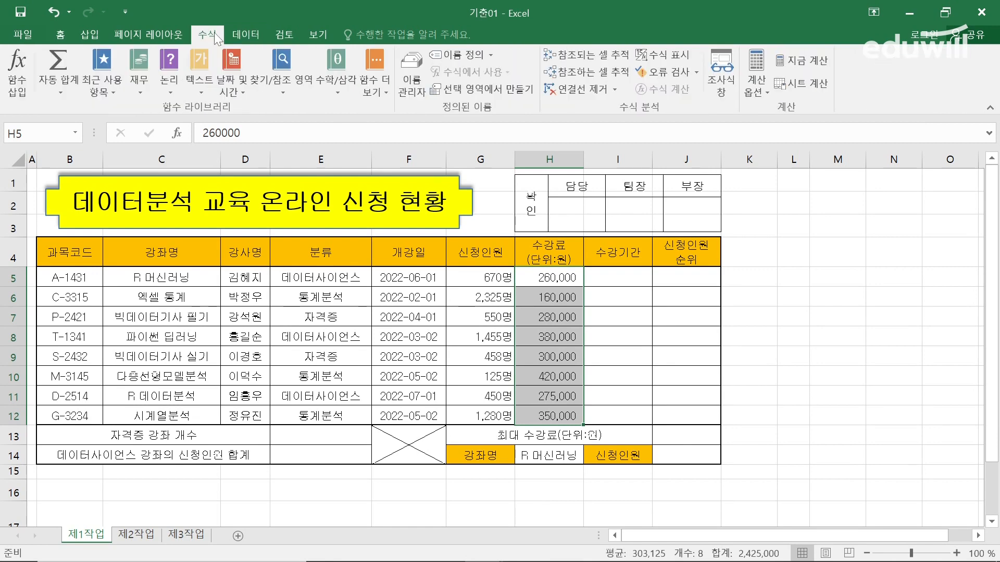
pyautogui.click(454, 59)
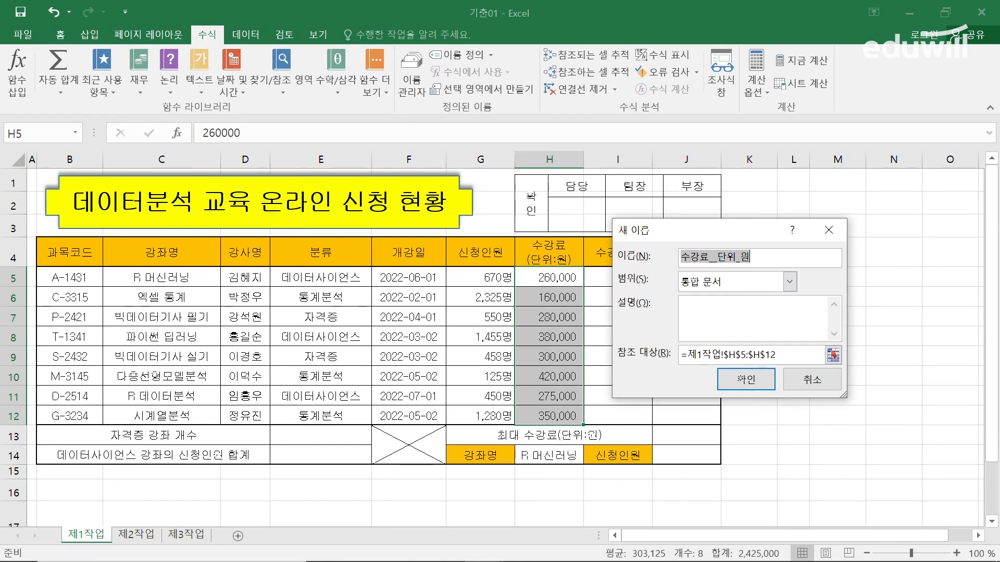
pyautogui.write('ㅅ')
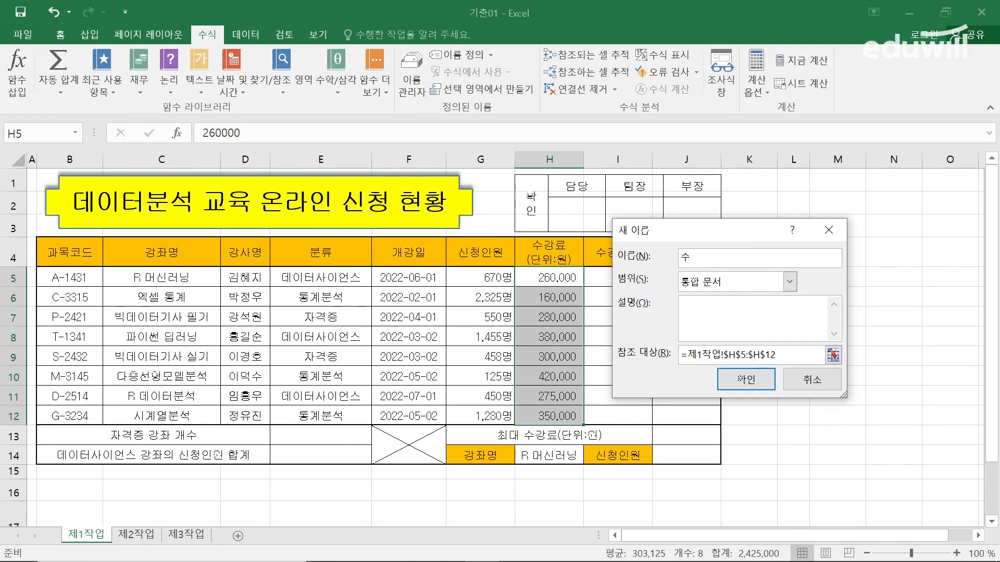
pyautogui.write('강료')
pyautogui.click(747, 379)
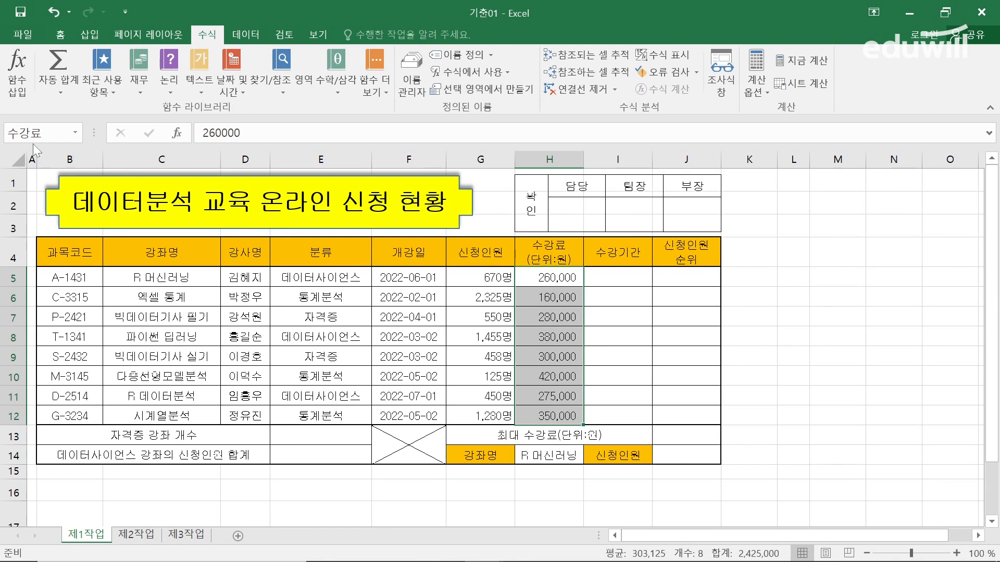
# Step: Deselect the fee range, and select it again through its defined name 수강료
pyautogui.click(840, 302)
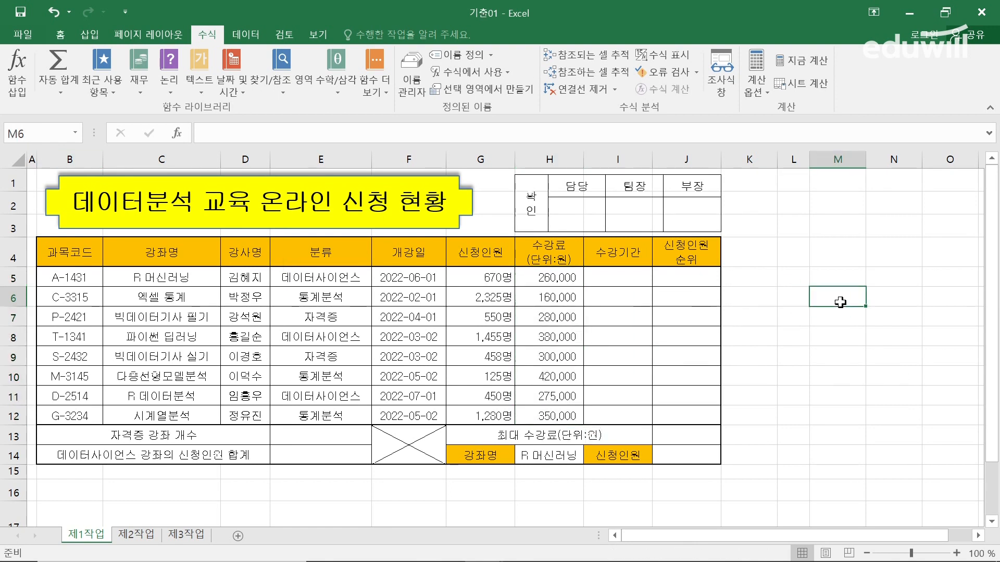
pyautogui.click(76, 136)
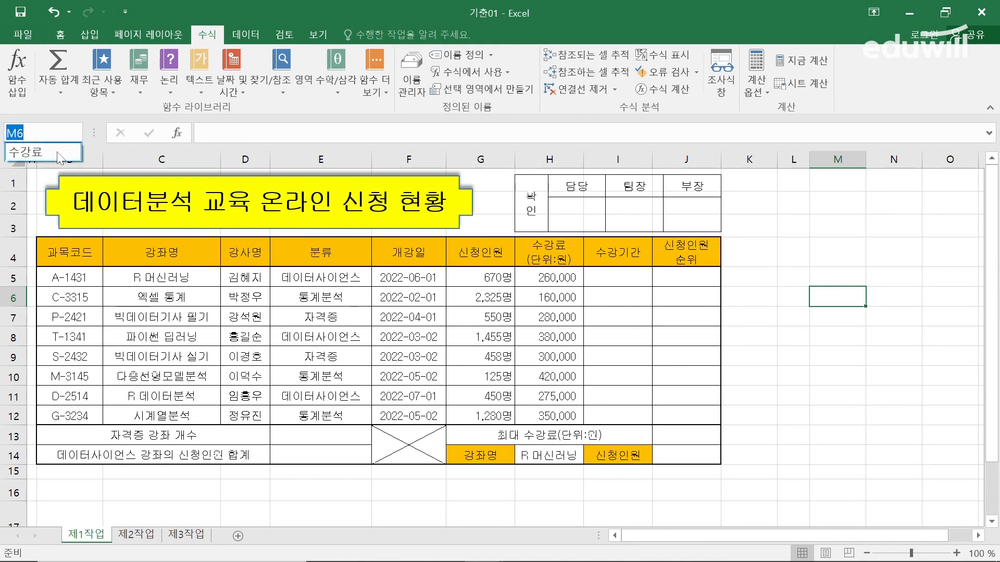
pyautogui.click(59, 154)
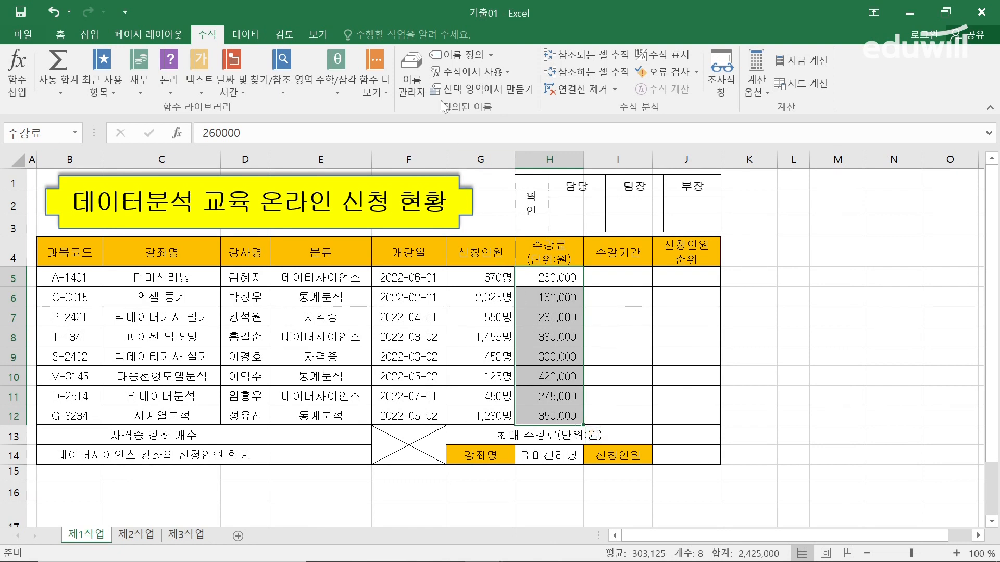
# Step: Delete the defined name 수강료 from the workbook
pyautogui.click(410, 94)
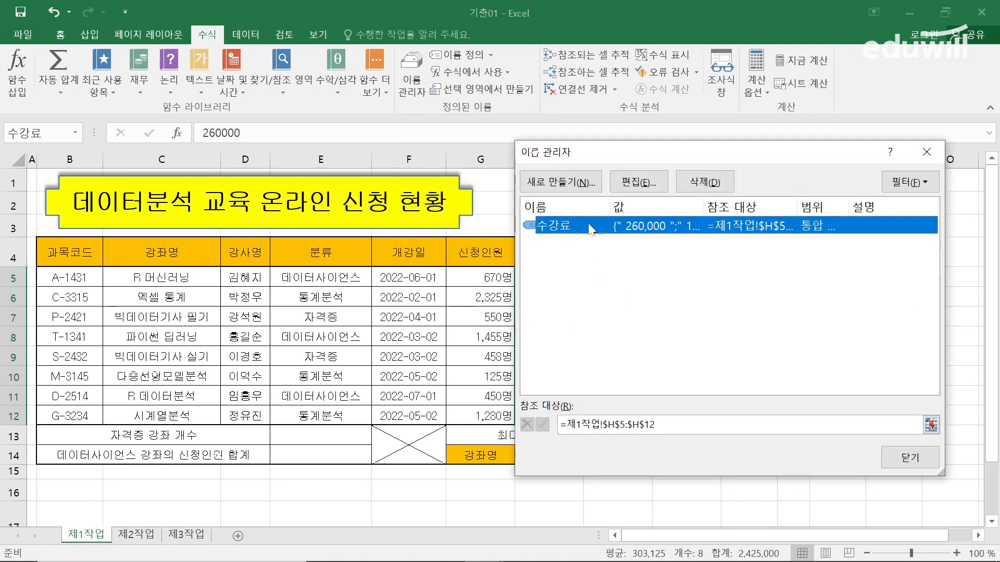
pyautogui.click(705, 182)
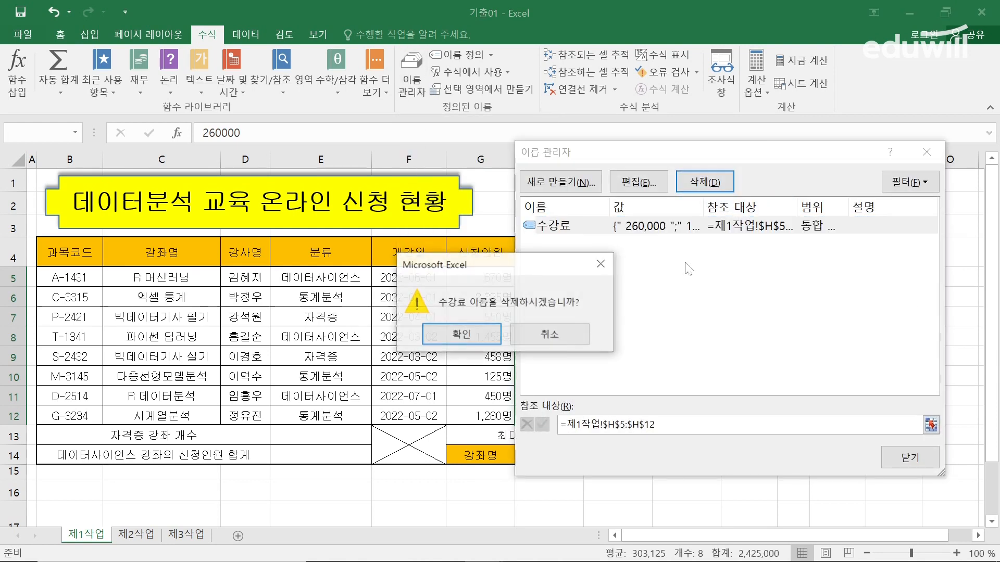
pyautogui.click(462, 335)
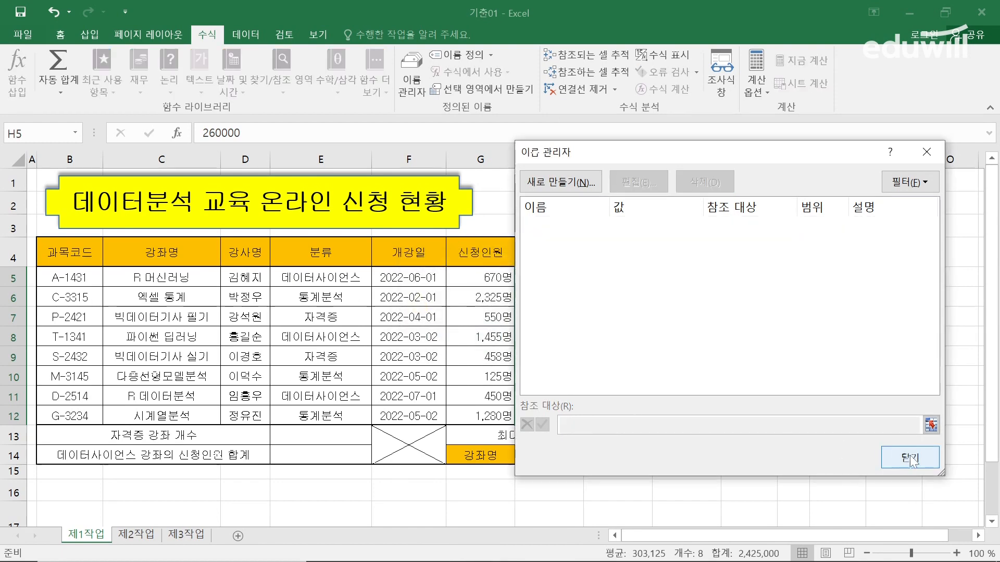
pyautogui.click(910, 459)
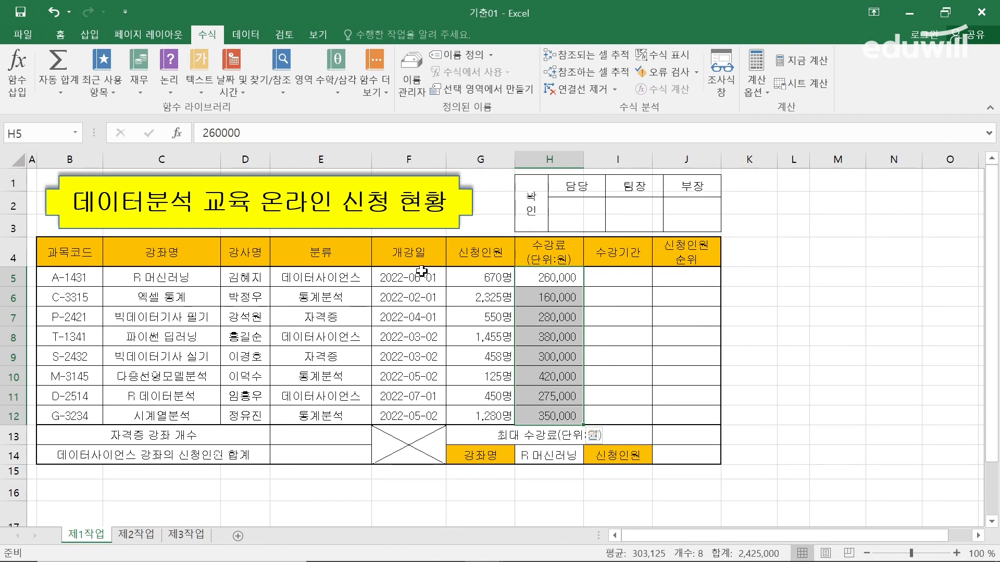
# Step: Select the course fees in H5:H12 and name the range 수강료 directly, without the name definition dialog
pyautogui.click(768, 297)
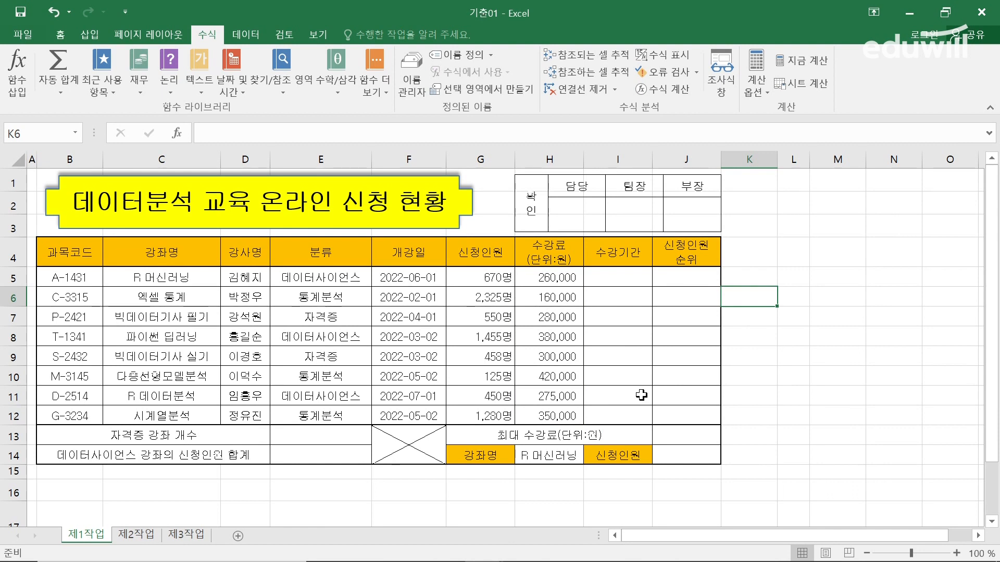
pyautogui.moveTo(555, 277); pyautogui.dragTo(558, 412)
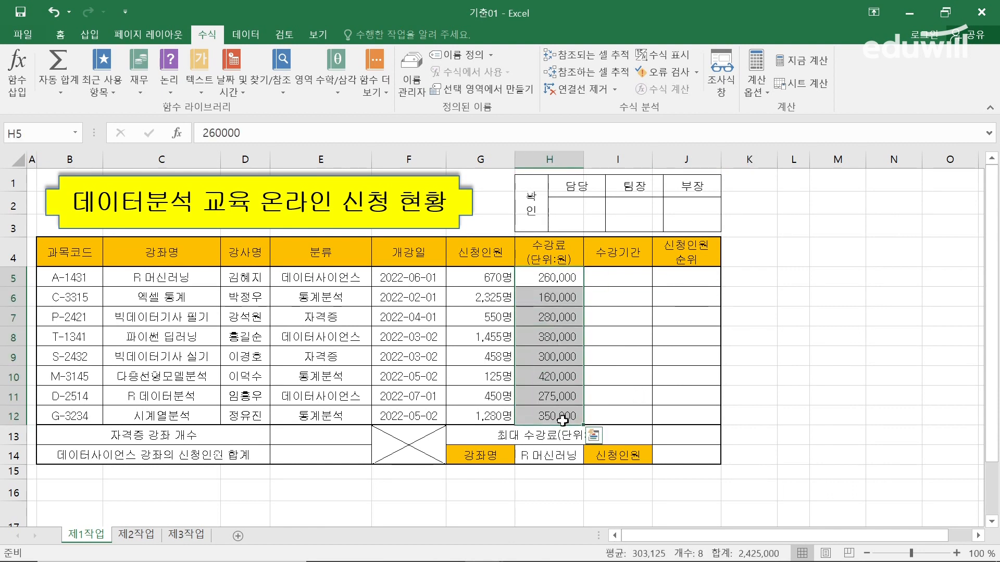
pyautogui.click(18, 133)
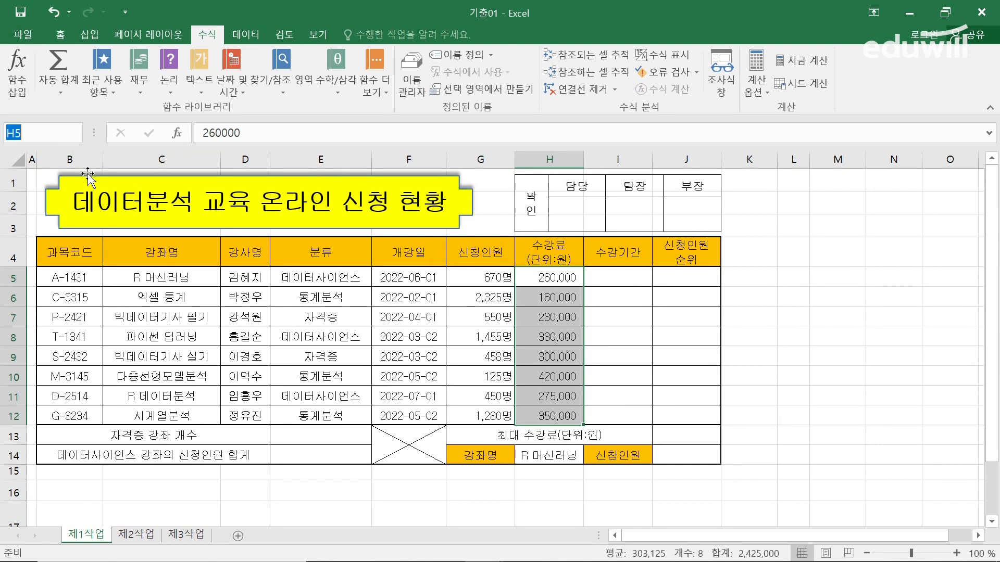
pyautogui.write('수가ㄹ')
pyautogui.press('Return')
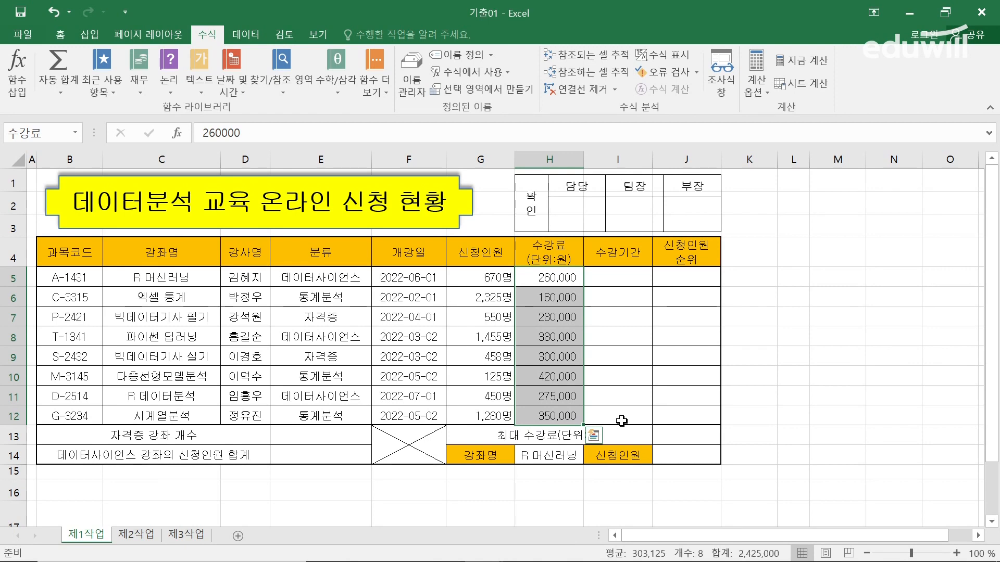
# Step: Read the function conditions in ezPDF Editor, return to Excel, and start a CHOOSE formula in I5 with its function arguments dialog open
pyautogui.hotkey('alt', 'Tab')
pyautogui.scroll(-5, 395, 369)
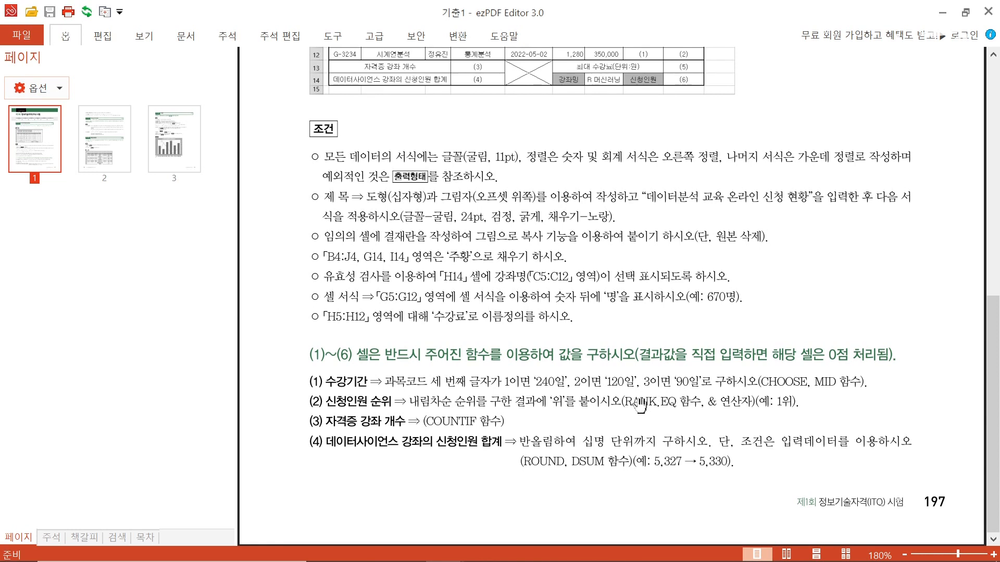
pyautogui.hotkey('alt', 'Tab')
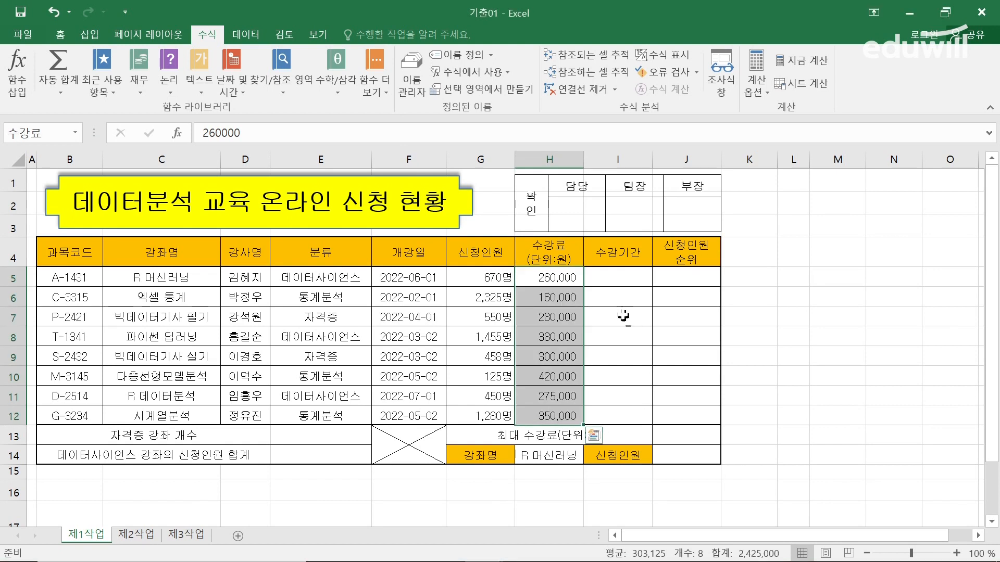
pyautogui.click(610, 282)
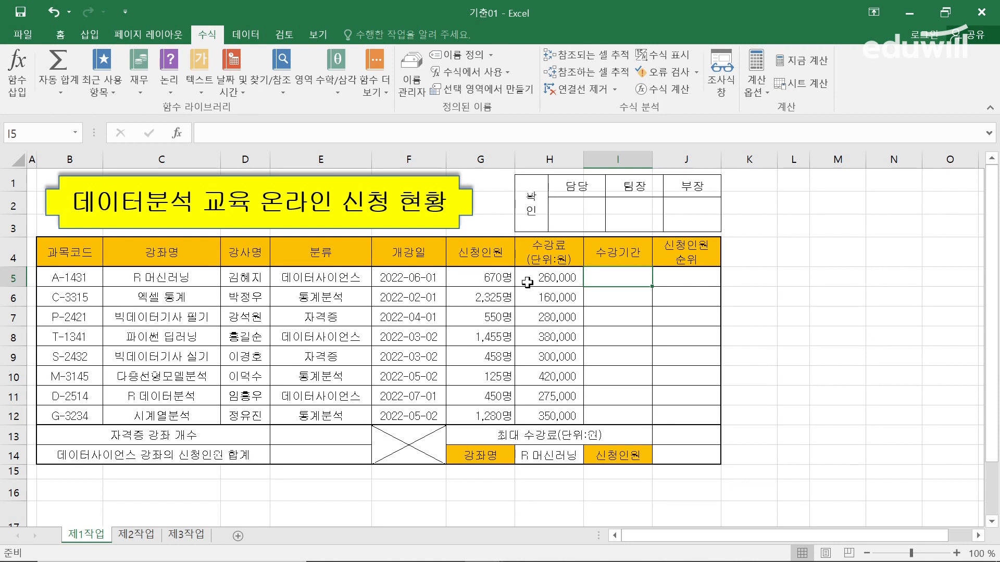
pyautogui.write('=')
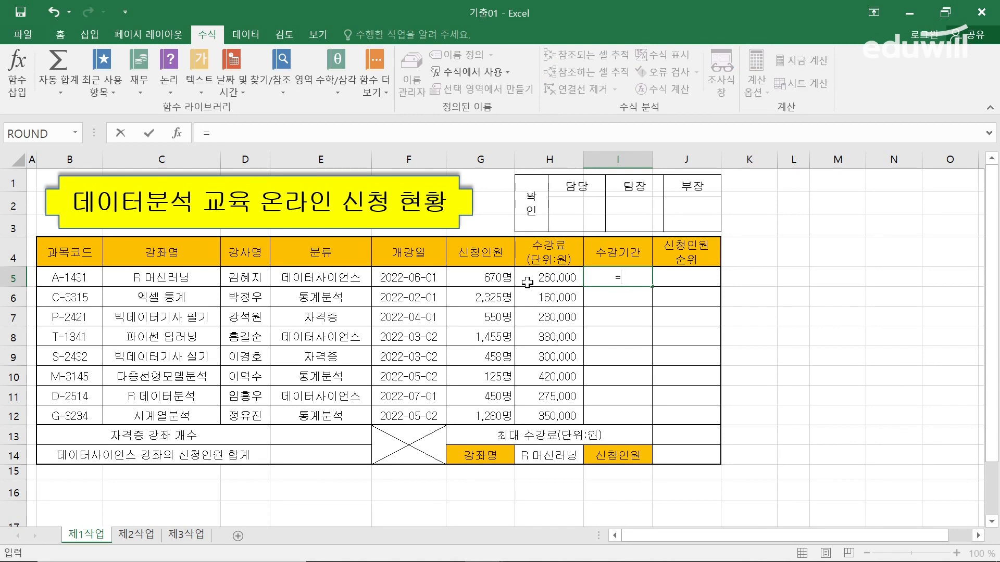
pyautogui.write('CHOO')
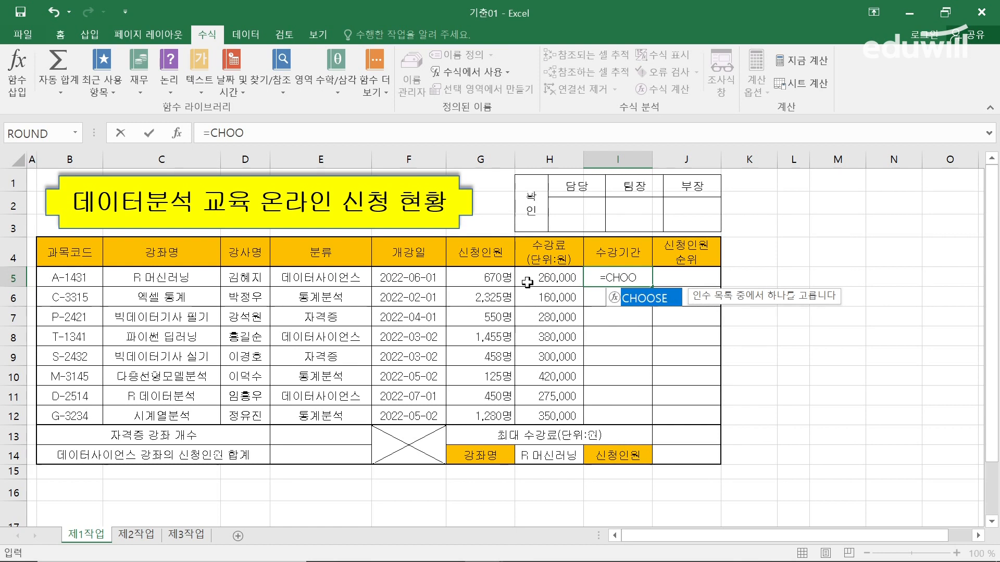
pyautogui.press('Tab')
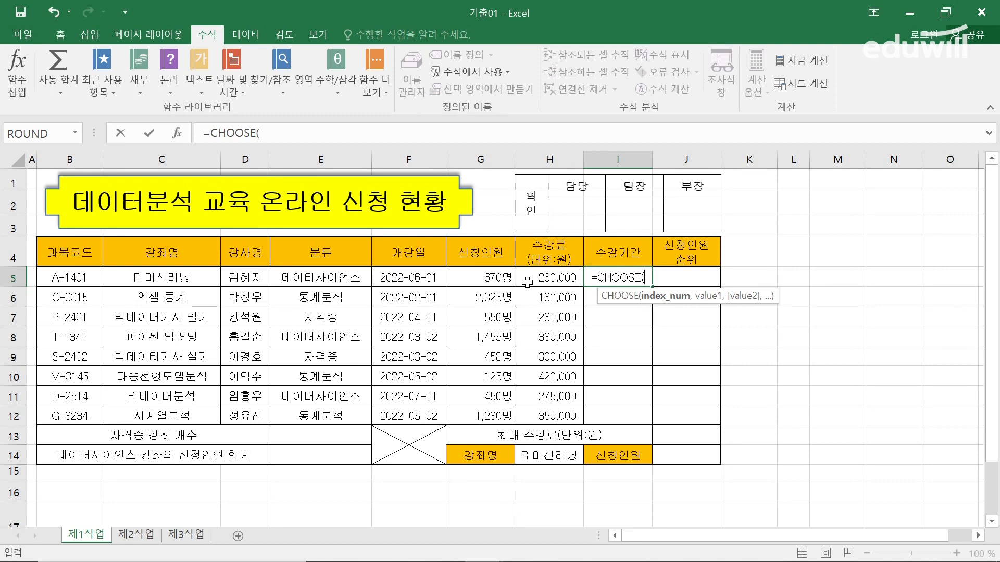
pyautogui.hotkey('ctrl', 'a')
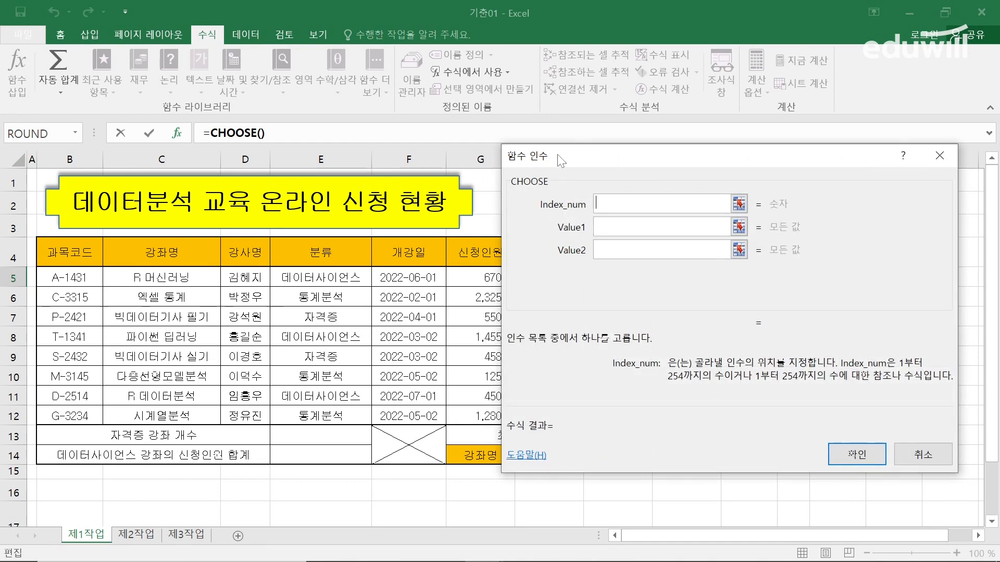
pyautogui.moveTo(557, 155); pyautogui.dragTo(562, 179)
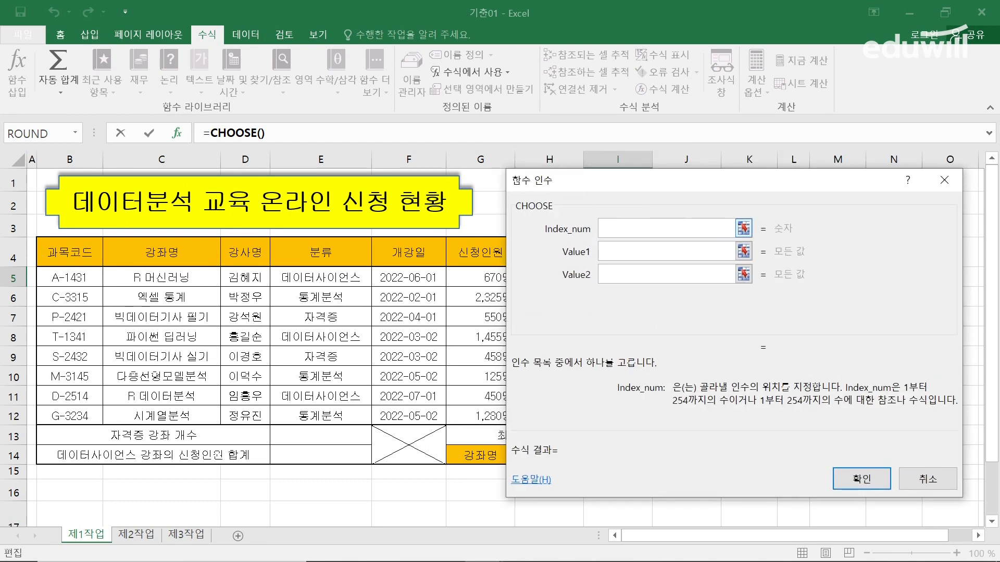
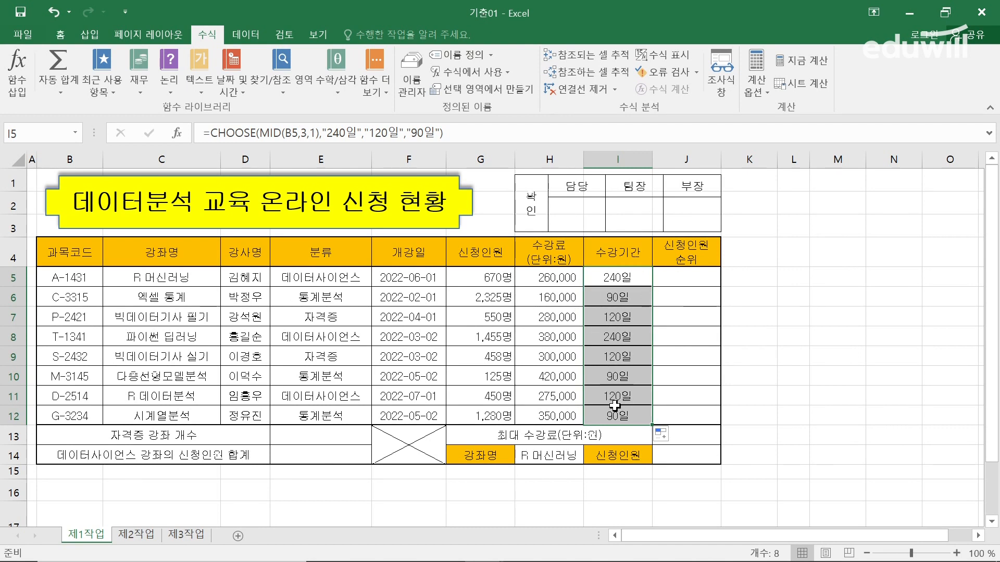
# Step: Set the autofill of the course period formulas in I5:I12 to fill without formatting
pyautogui.click(672, 436)
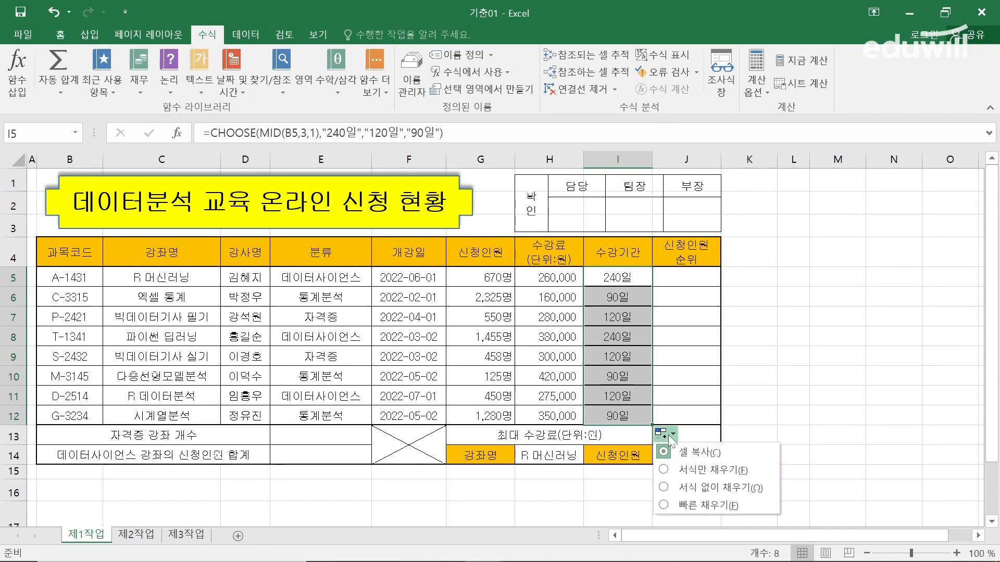
pyautogui.click(695, 490)
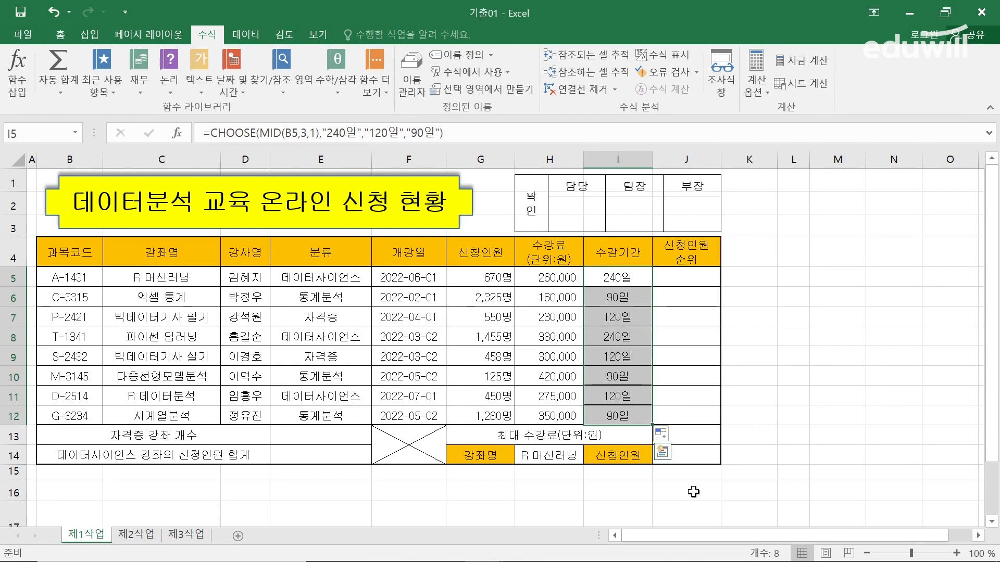
pyautogui.click(646, 492)
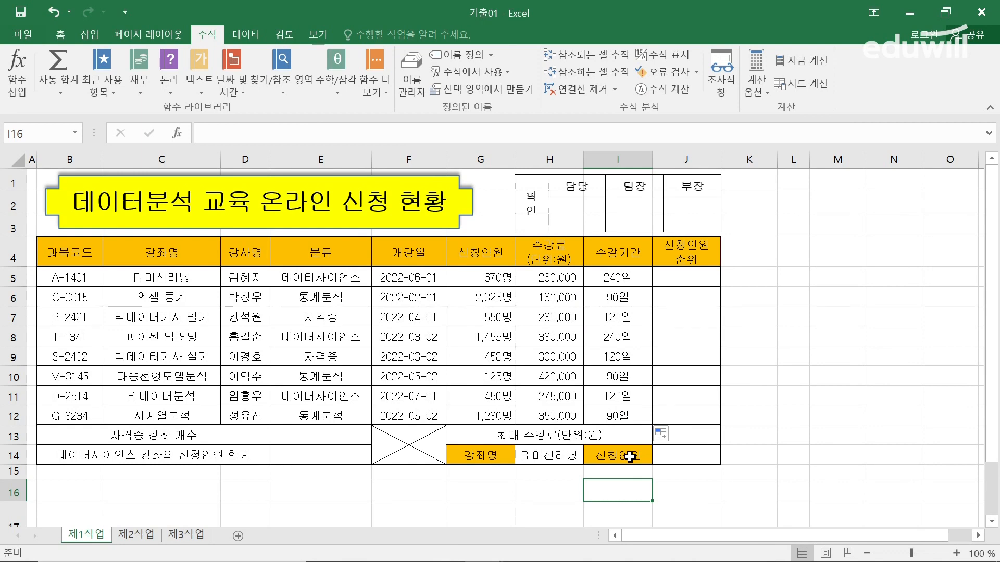
# Step: Read the applicant rank condition in ezPDF Editor, return to Excel, and review the applicant counts in G5:G12
pyautogui.hotkey('alt', 'Tab')
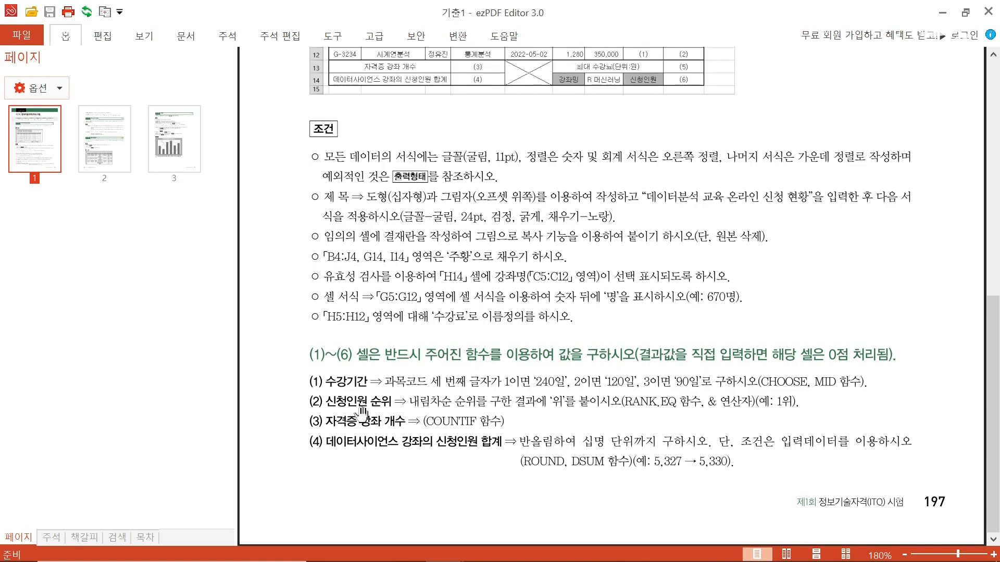
pyautogui.hotkey('alt', 'Tab')
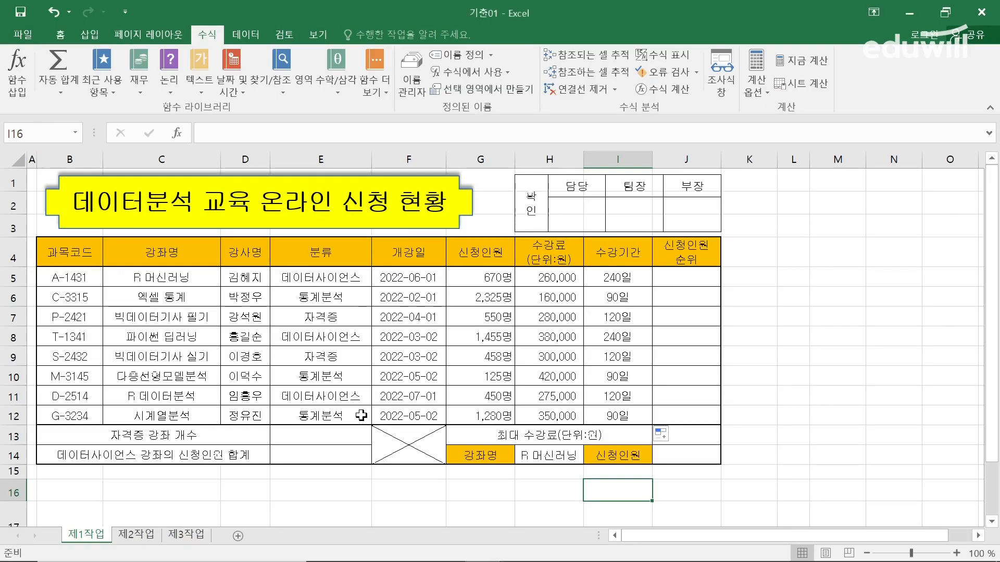
pyautogui.click(684, 278)
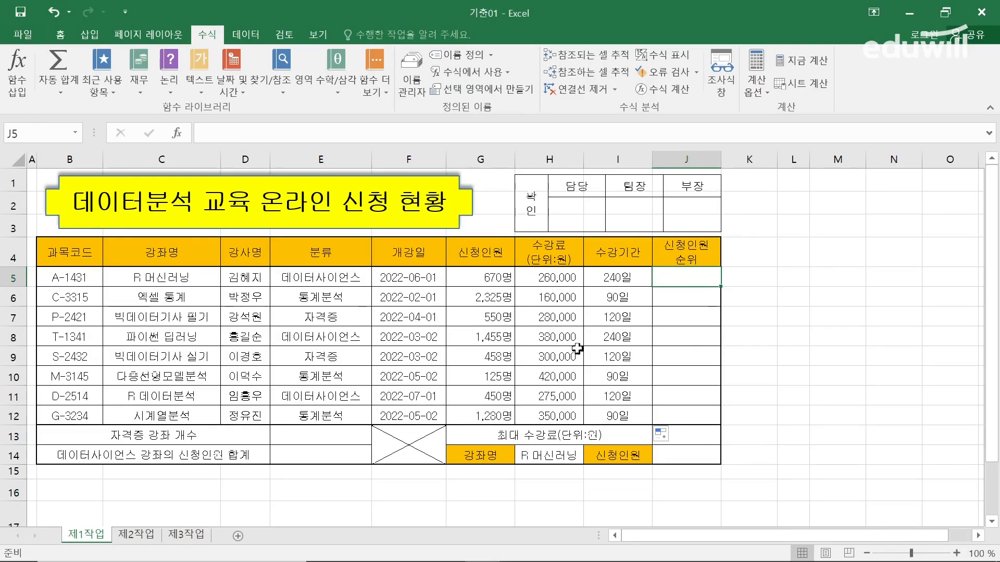
pyautogui.click(483, 275)
pyautogui.moveTo(483, 275); pyautogui.dragTo(468, 411)
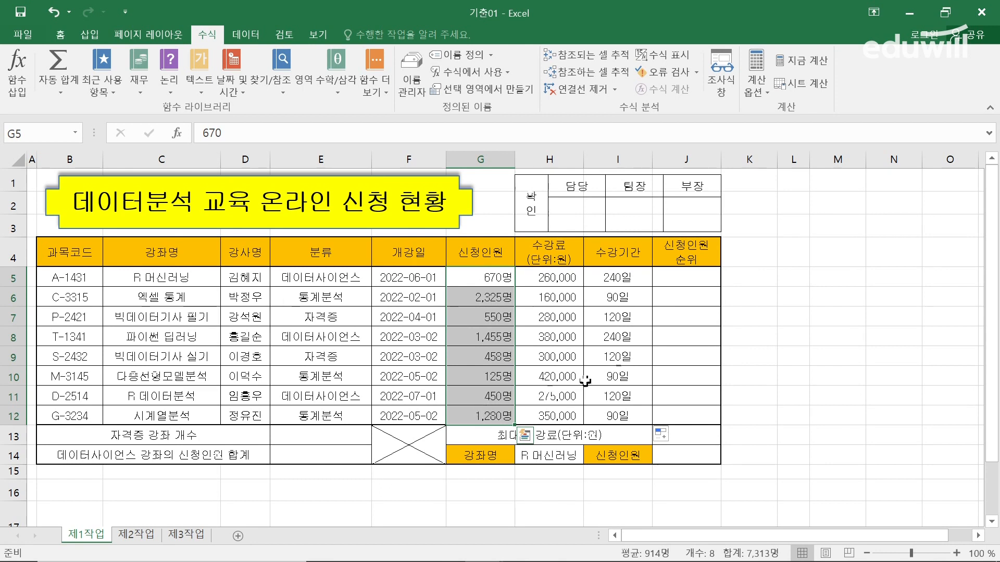
# Step: Start a RANK.EQ formula in J5 with its function arguments dialog open
pyautogui.click(662, 283)
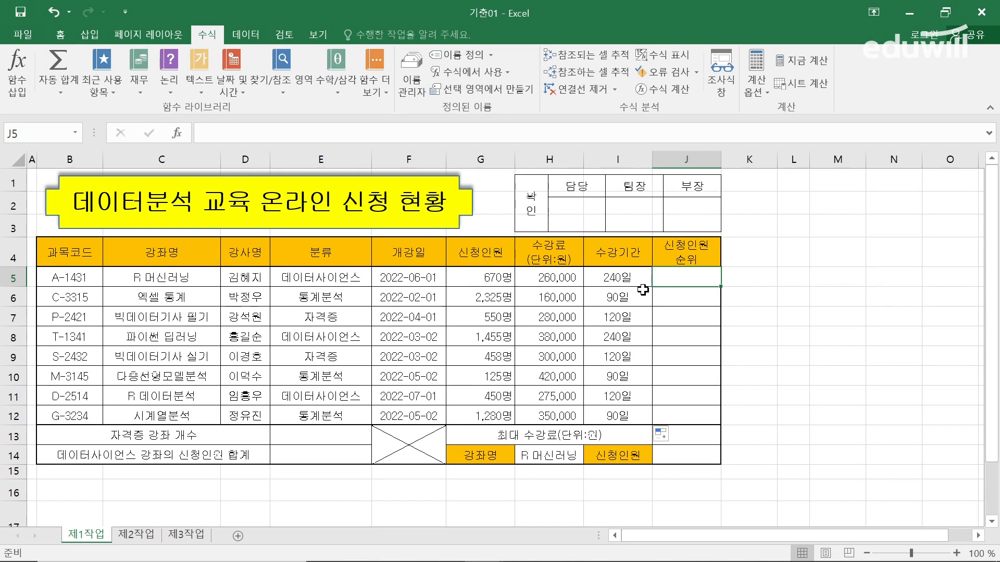
pyautogui.write('=')
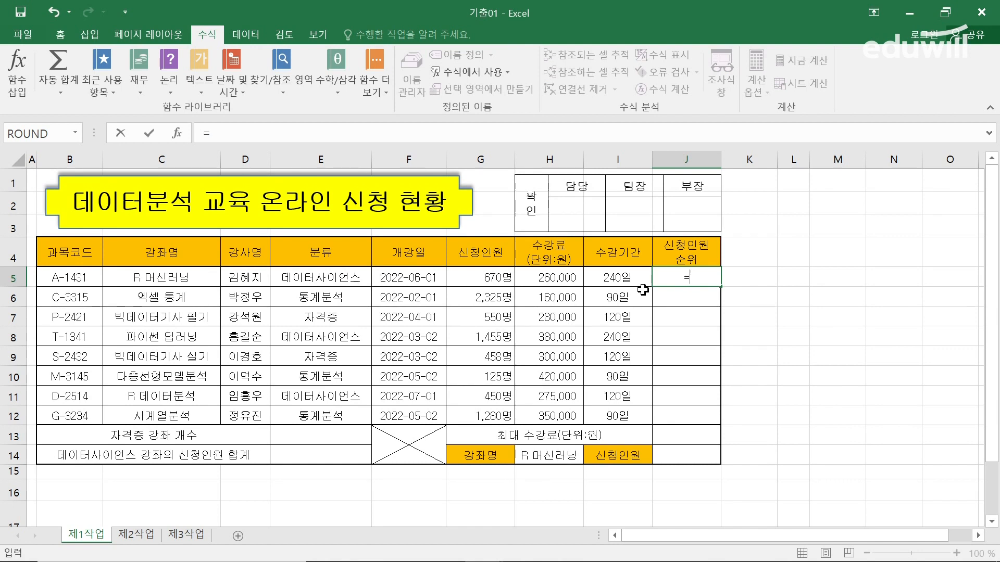
pyautogui.write('r')
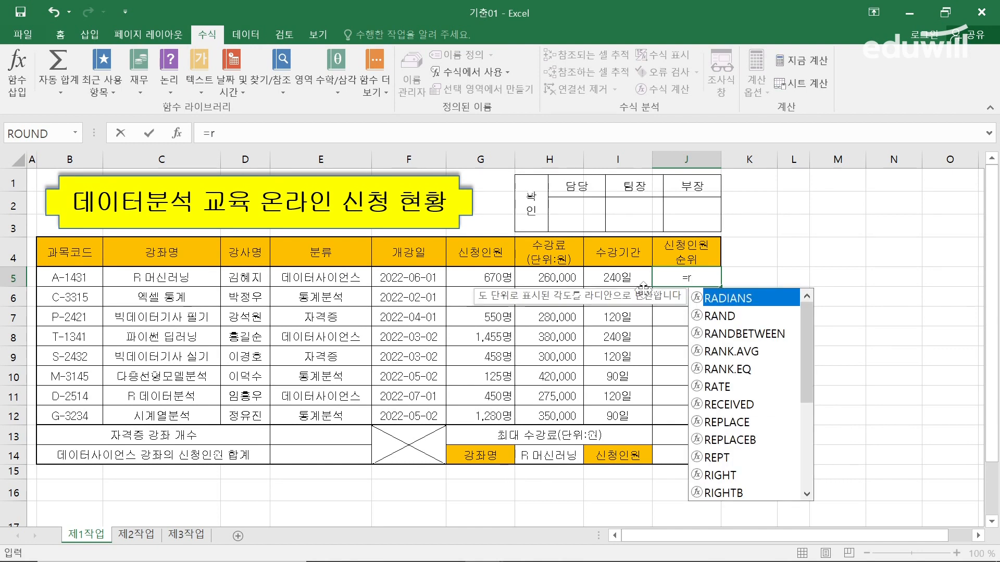
pyautogui.write('an')
pyautogui.press('BackSpace')
pyautogui.press('BackSpace')
pyautogui.press('BackSpace')
pyautogui.write('RAN')
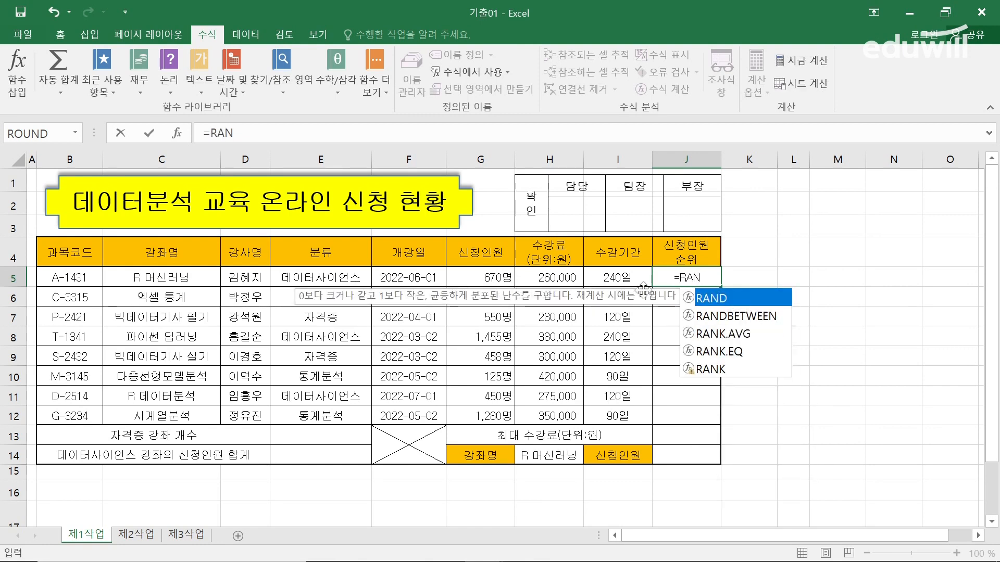
pyautogui.write('K')
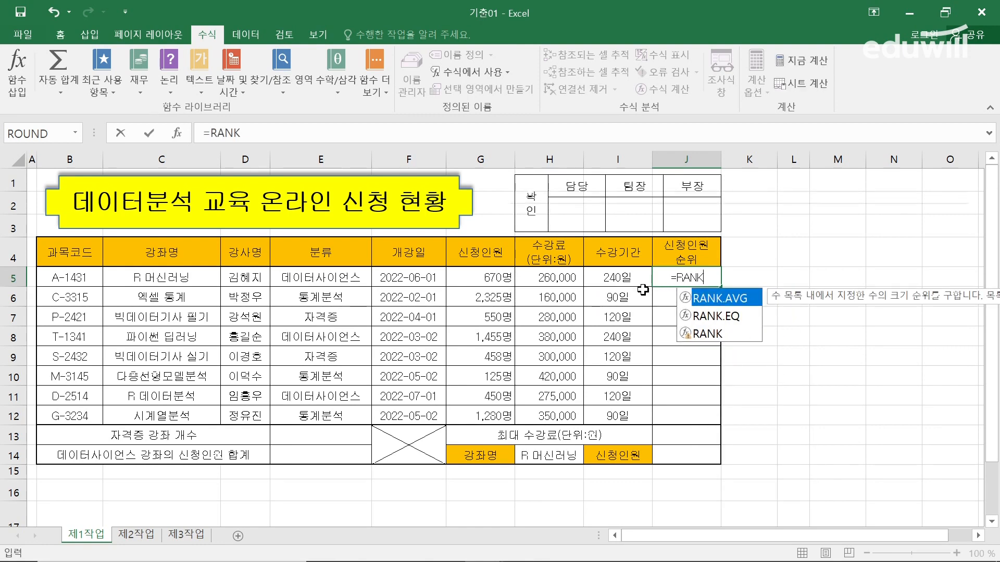
pyautogui.press('Down')
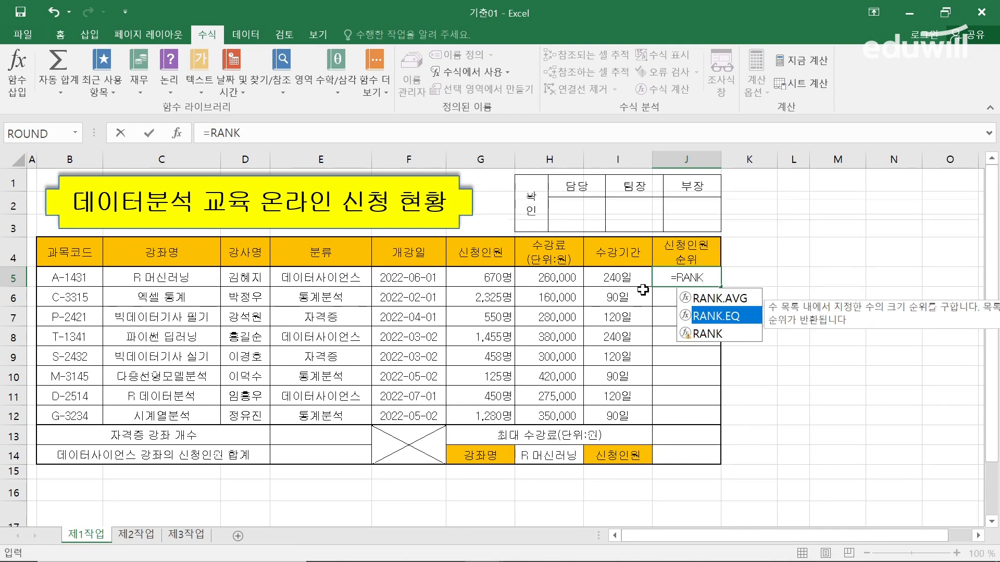
pyautogui.press('Tab')
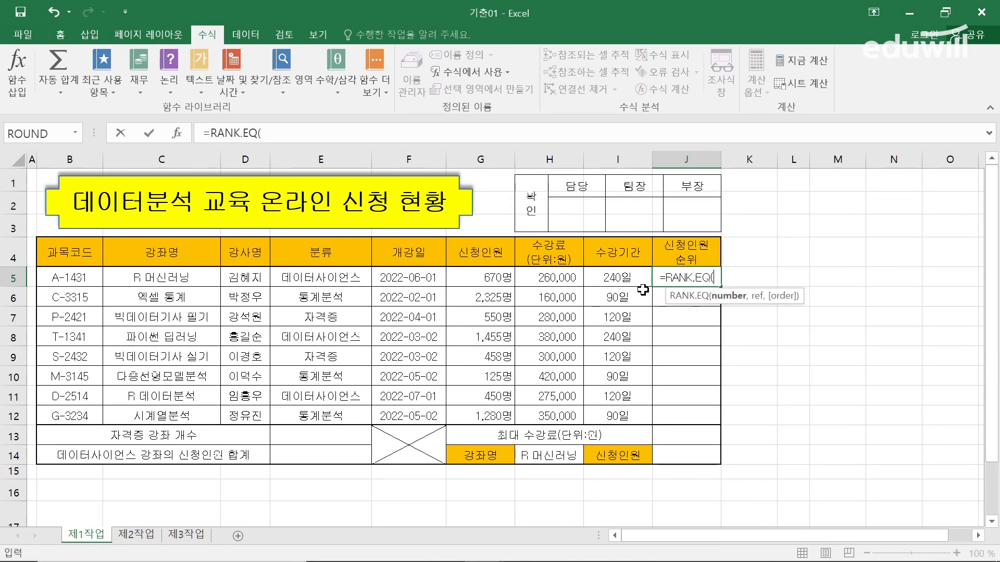
pyautogui.hotkey('ctrl', 'a')
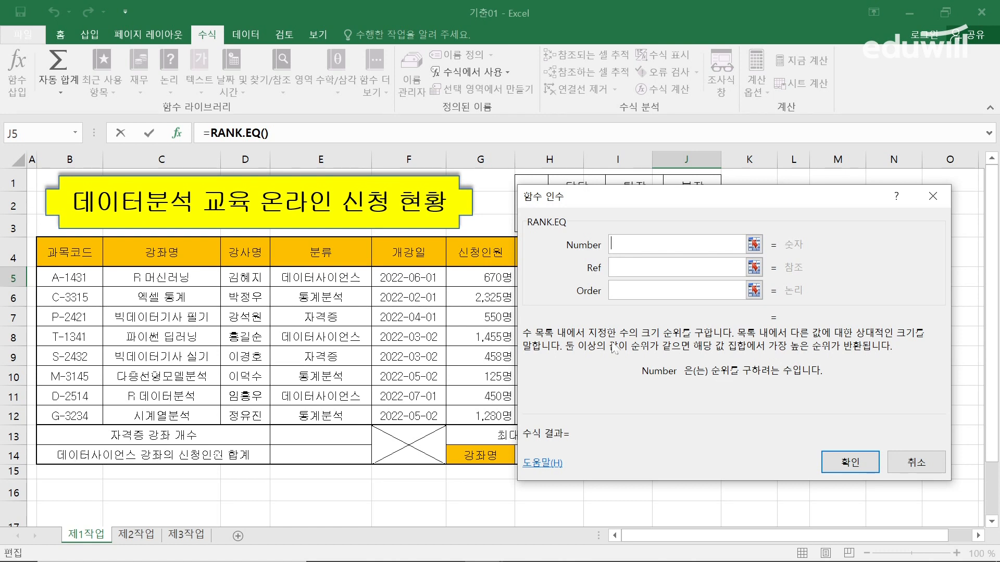
# Step: Set the RANK.EQ Number to G5 and Ref to the absolute range $G$5:$G$12
pyautogui.click(497, 278)
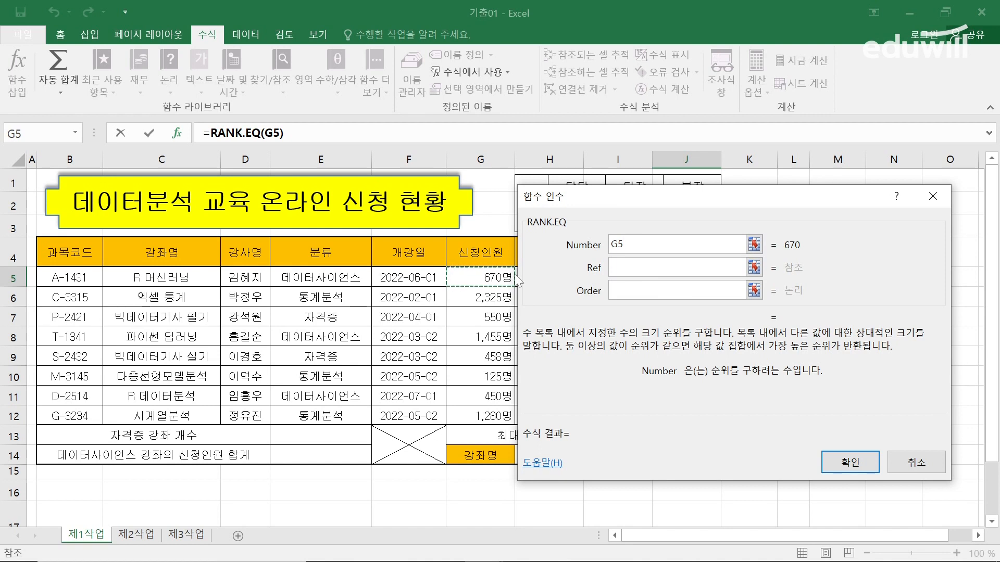
pyautogui.click(619, 272)
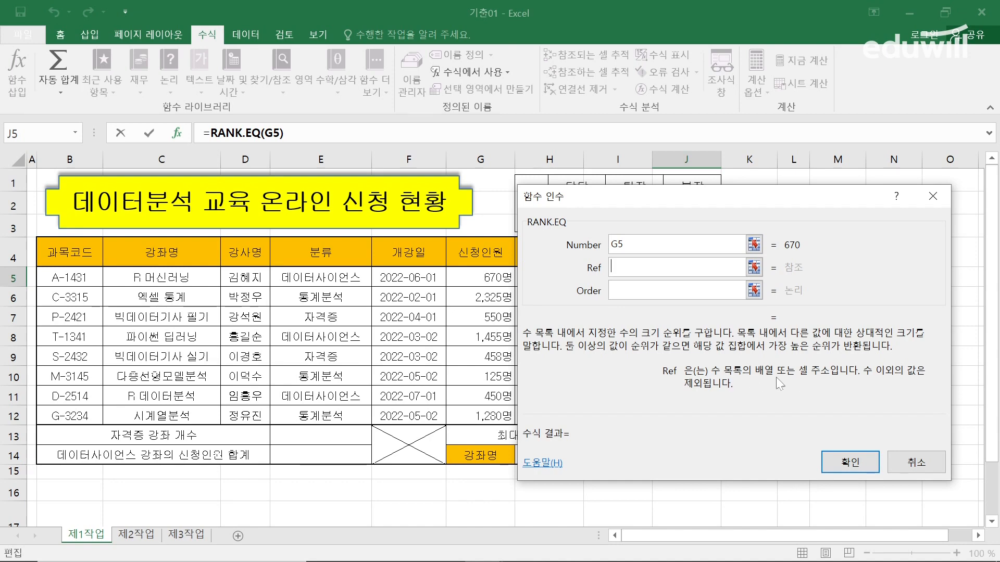
pyautogui.moveTo(492, 278); pyautogui.dragTo(500, 415)
pyautogui.moveTo(630, 209); pyautogui.dragTo(722, 330)
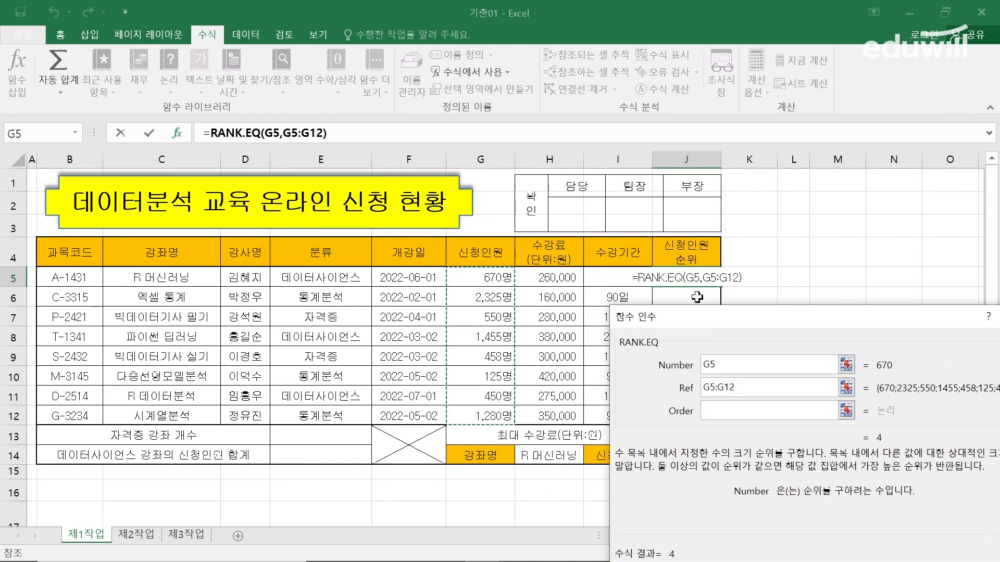
pyautogui.moveTo(702, 317); pyautogui.dragTo(712, 147)
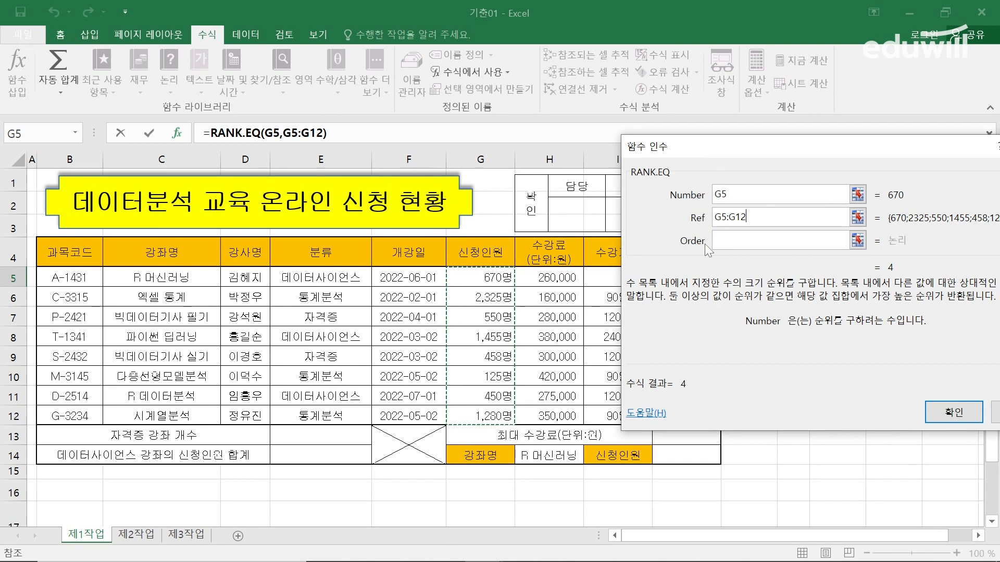
pyautogui.press('F4')
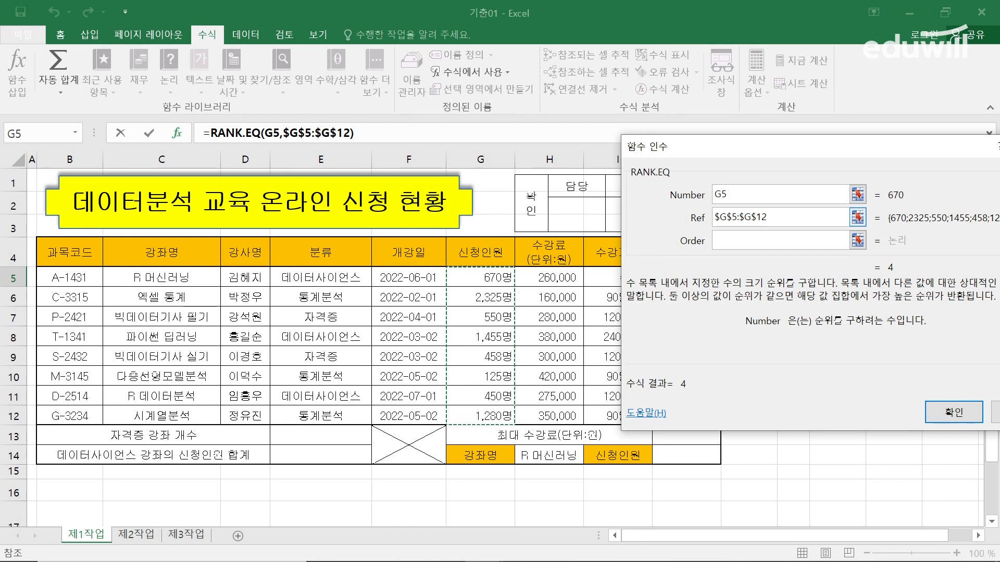
pyautogui.press('F3')
pyautogui.press('Tab')
pyautogui.press('Return')
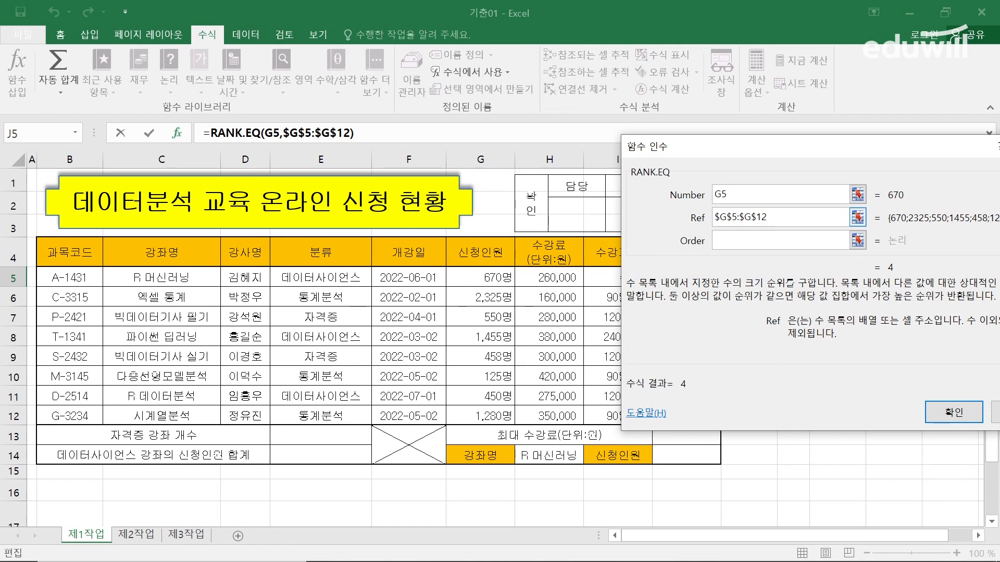
# Step: Reselect G5:G12 as the Ref argument and convert the whole range to the absolute reference $G$5:$G$12
pyautogui.hotkey('shift', 'Home')
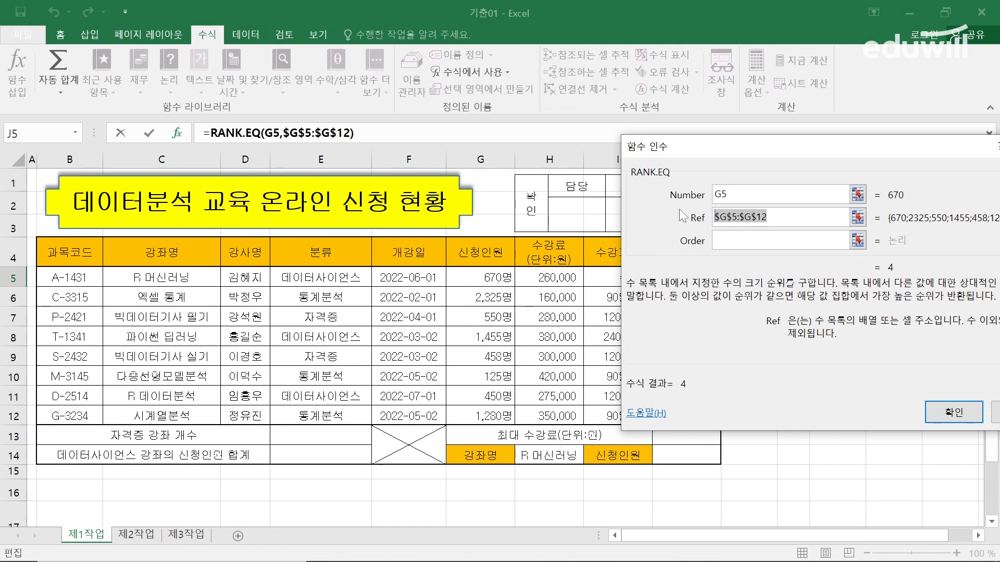
pyautogui.moveTo(492, 277); pyautogui.dragTo(486, 416)
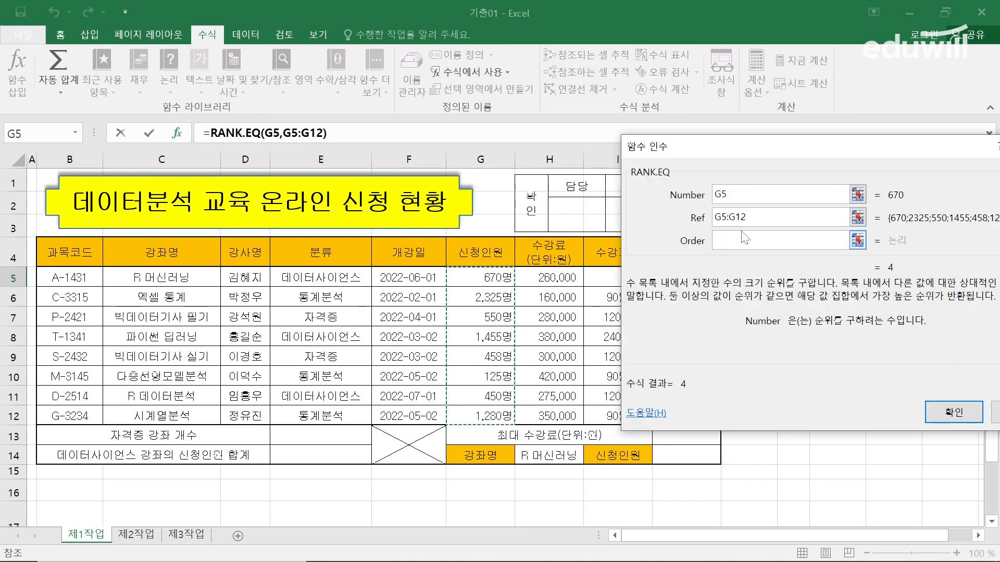
pyautogui.click(744, 193)
pyautogui.click(750, 217)
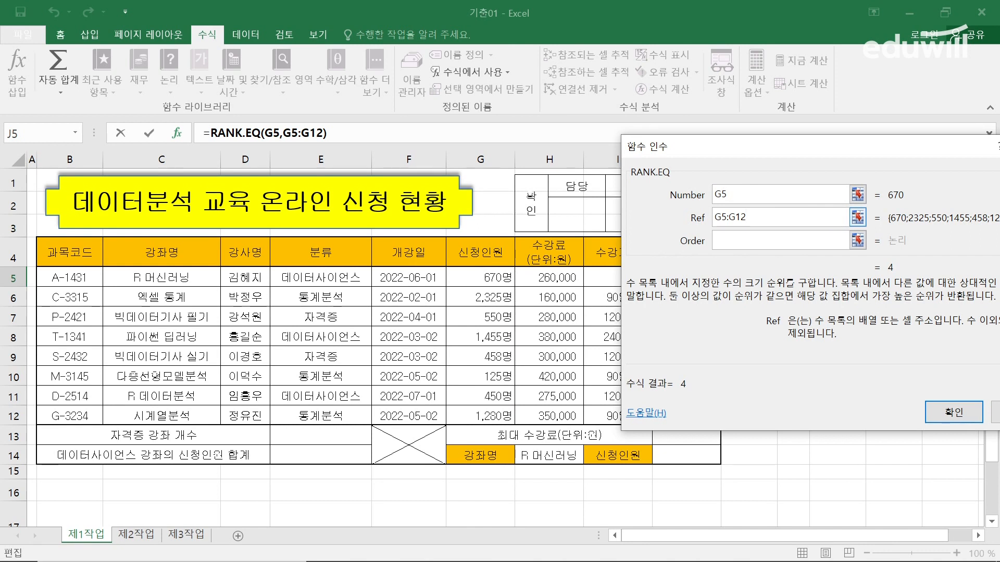
pyautogui.press('F4')
pyautogui.moveTo(755, 217); pyautogui.dragTo(703, 219)
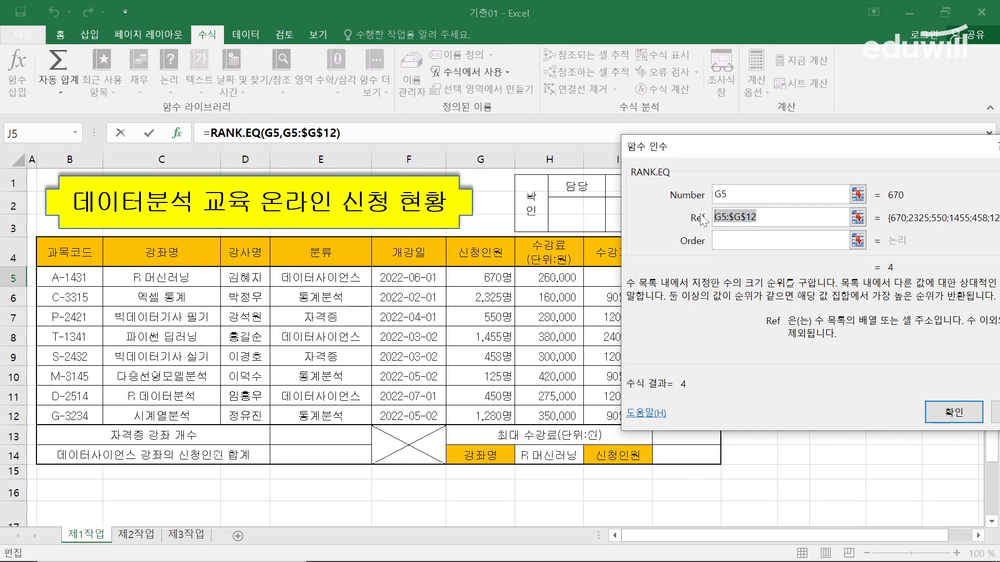
pyautogui.press('F4')
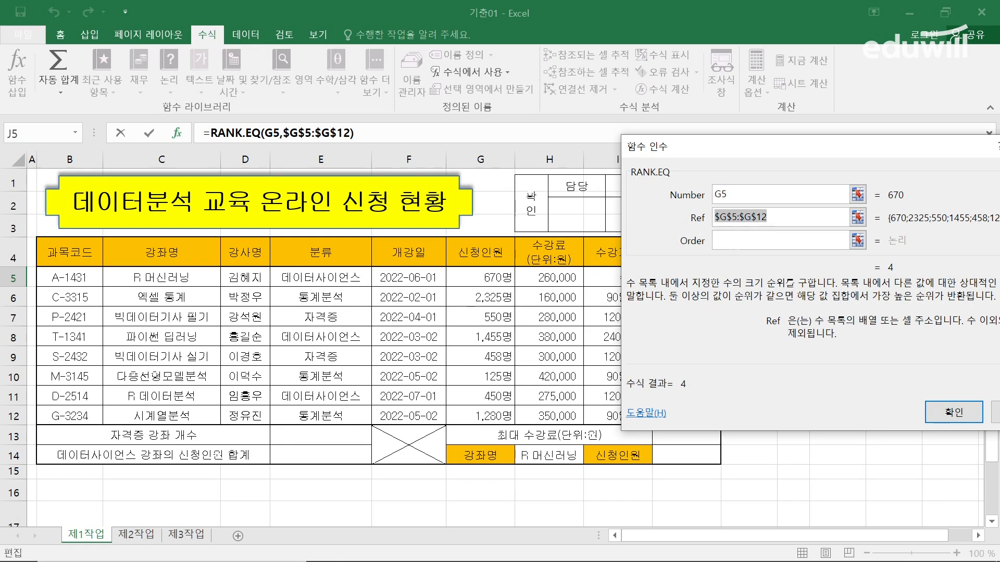
# Step: Leave Order empty for a descending rank, append &"위" to the RANK.EQ formula, and confirm it in J5
pyautogui.press('Tab')
pyautogui.moveTo(689, 154); pyautogui.dragTo(592, 112)
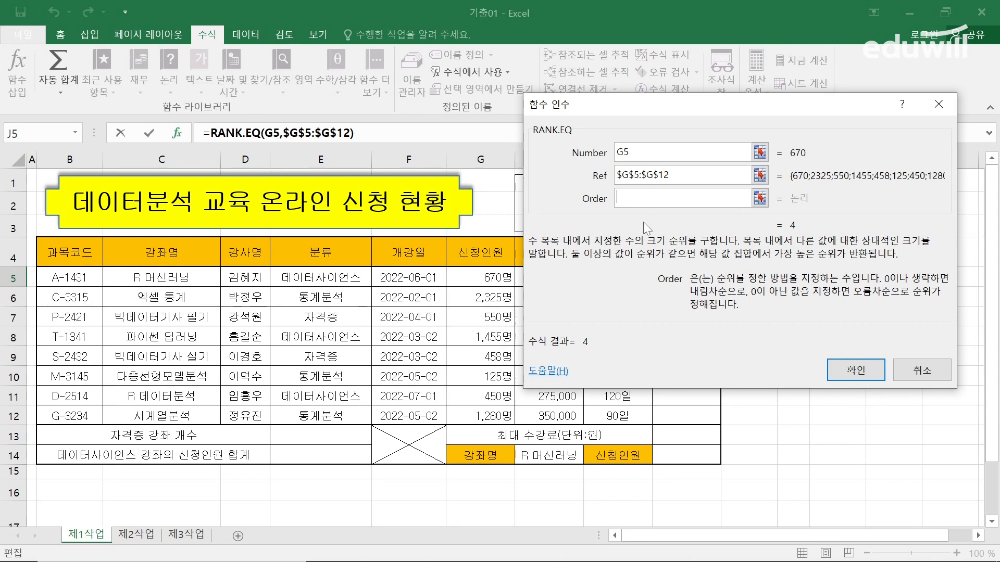
pyautogui.moveTo(613, 104); pyautogui.dragTo(605, 224)
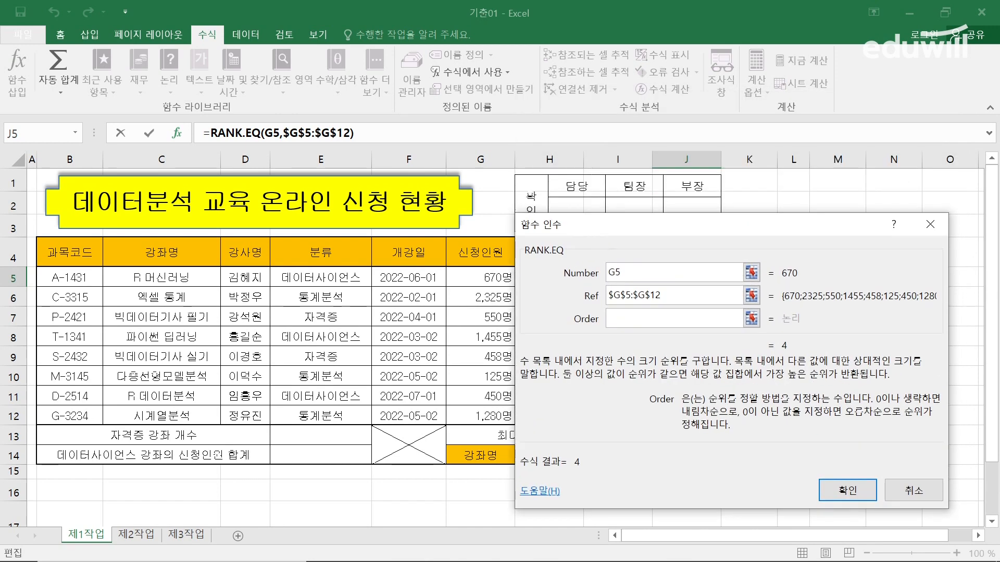
pyautogui.click(842, 488)
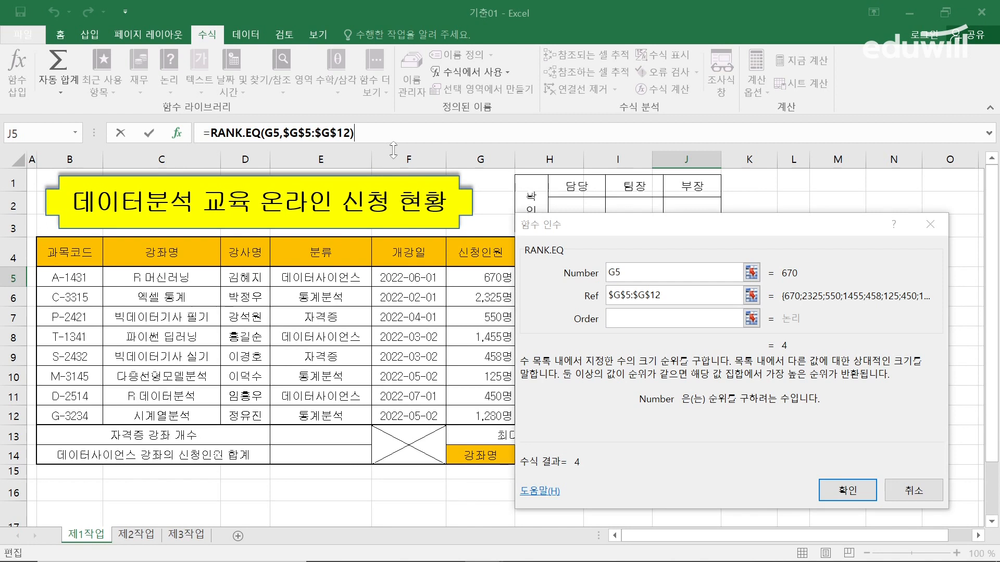
pyautogui.write('&')
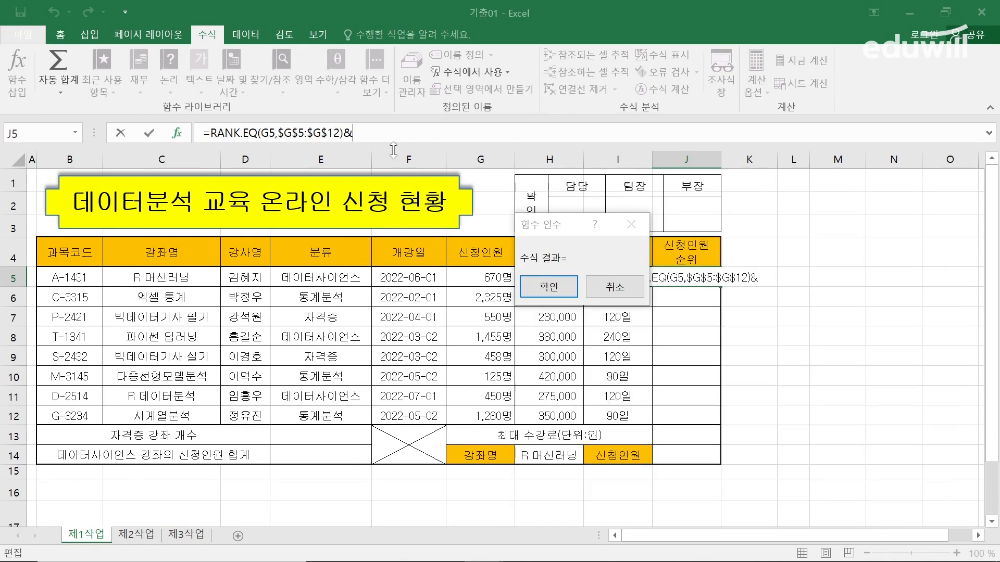
pyautogui.write('"위')
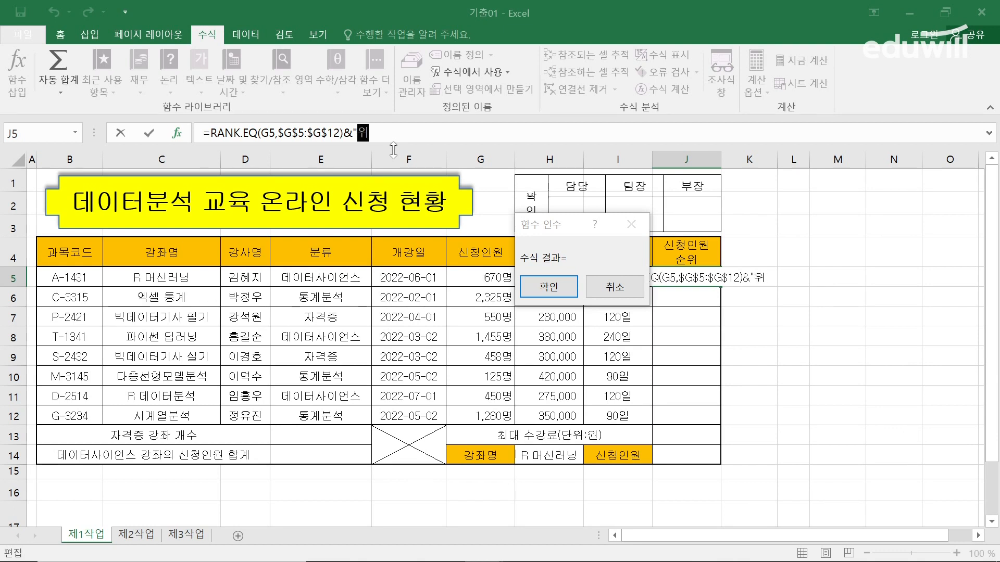
pyautogui.write('"')
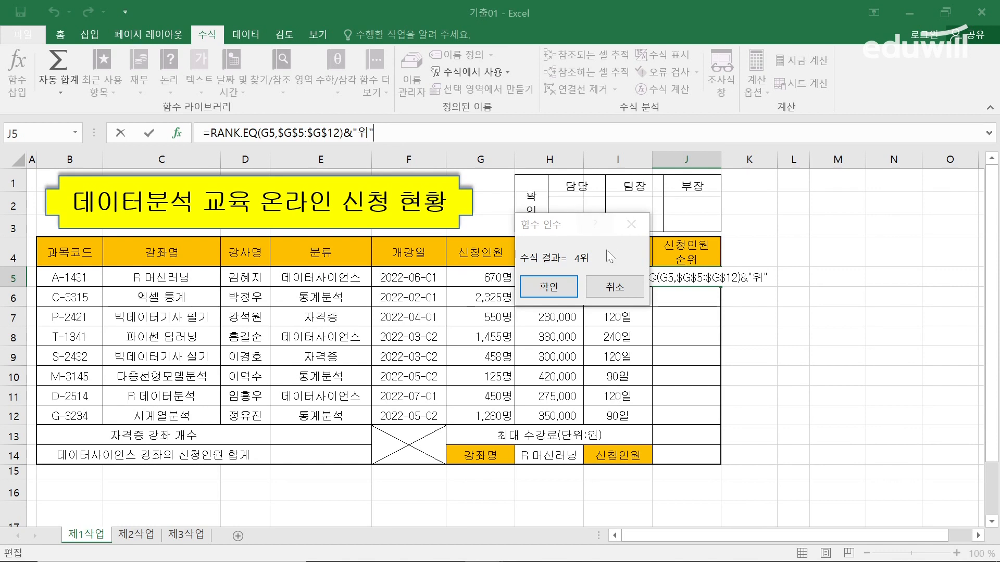
pyautogui.click(549, 287)
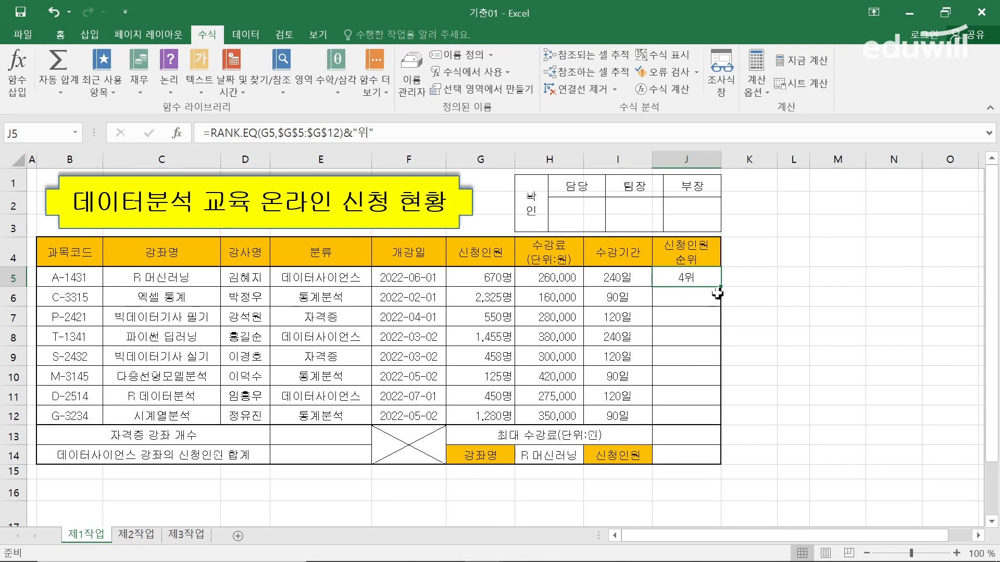
# Step: Fill the rank formula from J5 down to J12 without formatting
pyautogui.moveTo(721, 289); pyautogui.dragTo(722, 425)
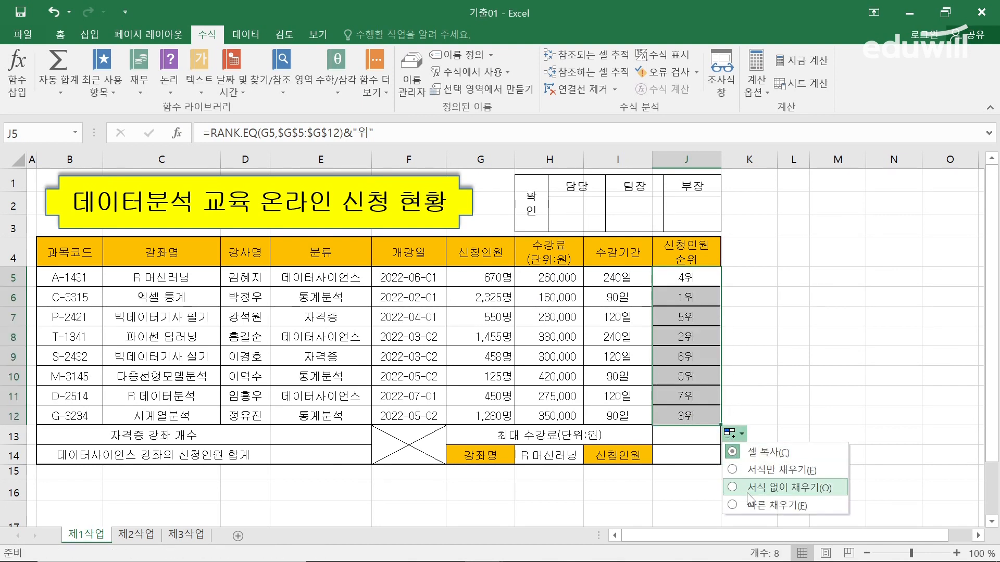
pyautogui.click(746, 492)
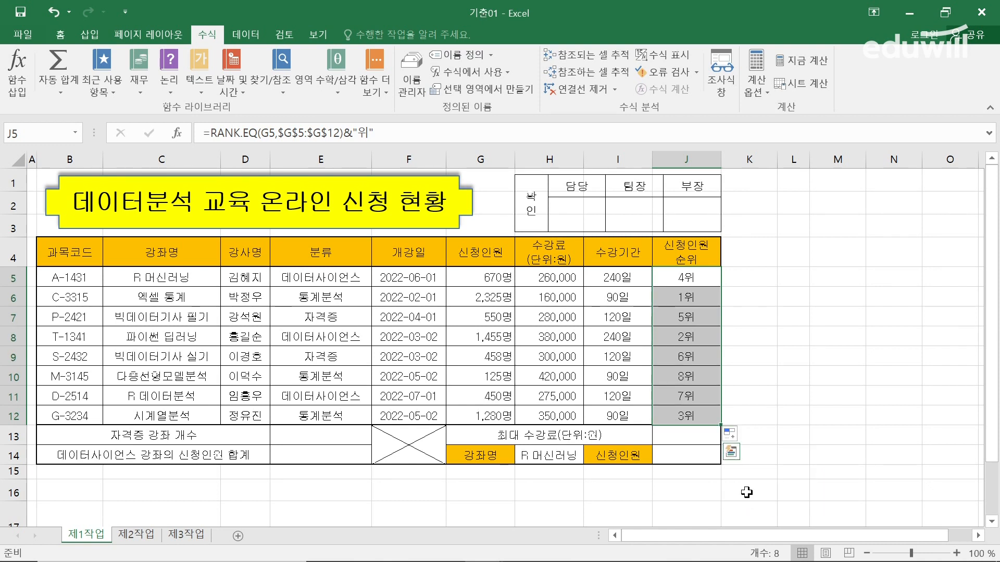
pyautogui.click(572, 492)
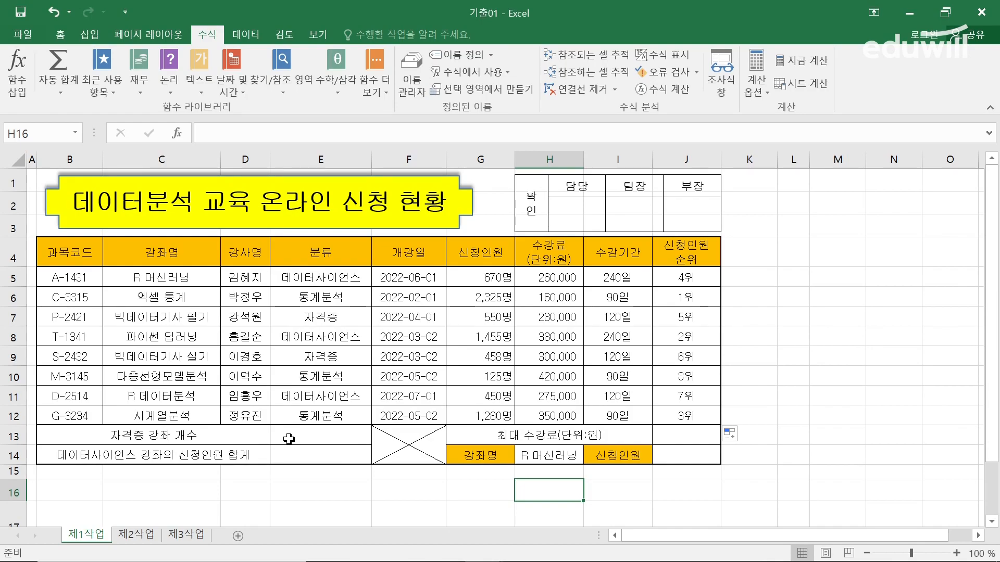
# Step: Check condition (3) in the exam PDF and start a COUNTIF formula in E13 with its function arguments open
pyautogui.hotkey('alt', 'Tab')
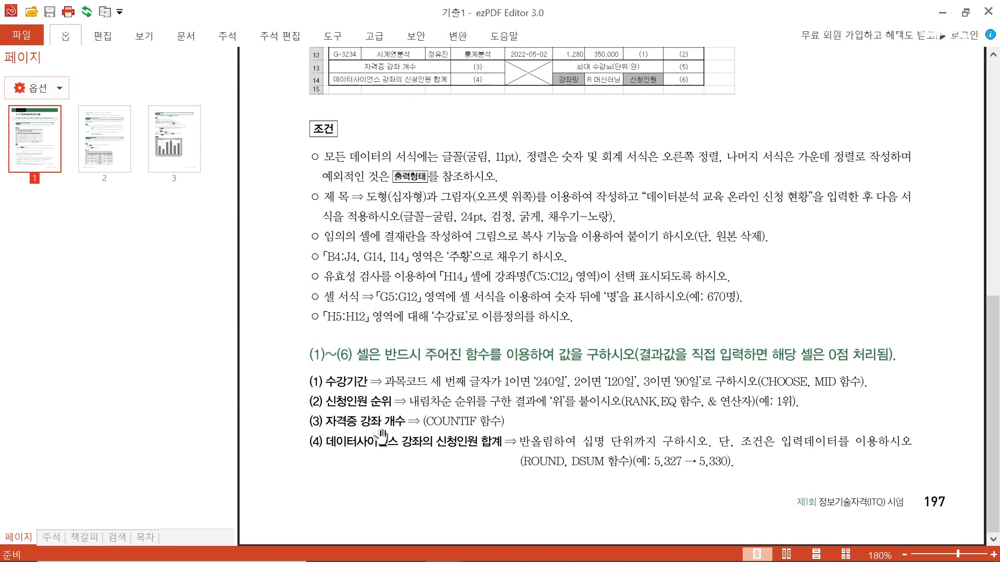
pyautogui.hotkey('alt', 'Tab')
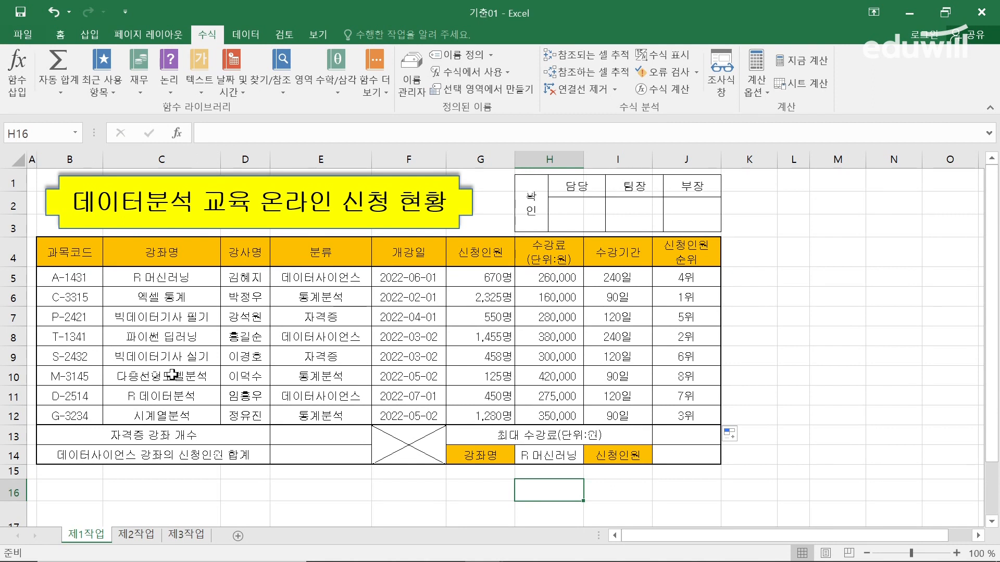
pyautogui.click(313, 320)
pyautogui.click(316, 355)
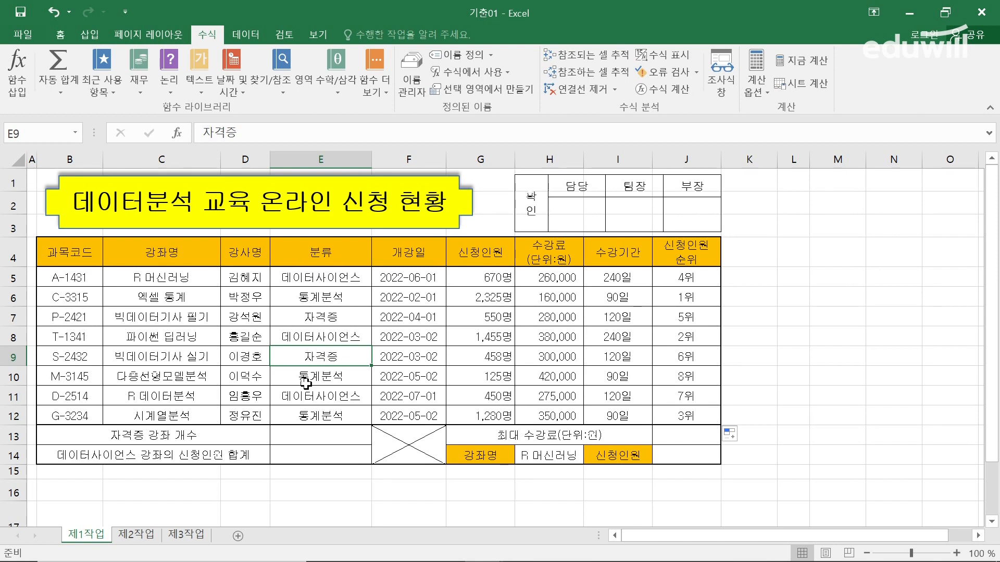
pyautogui.click(307, 438)
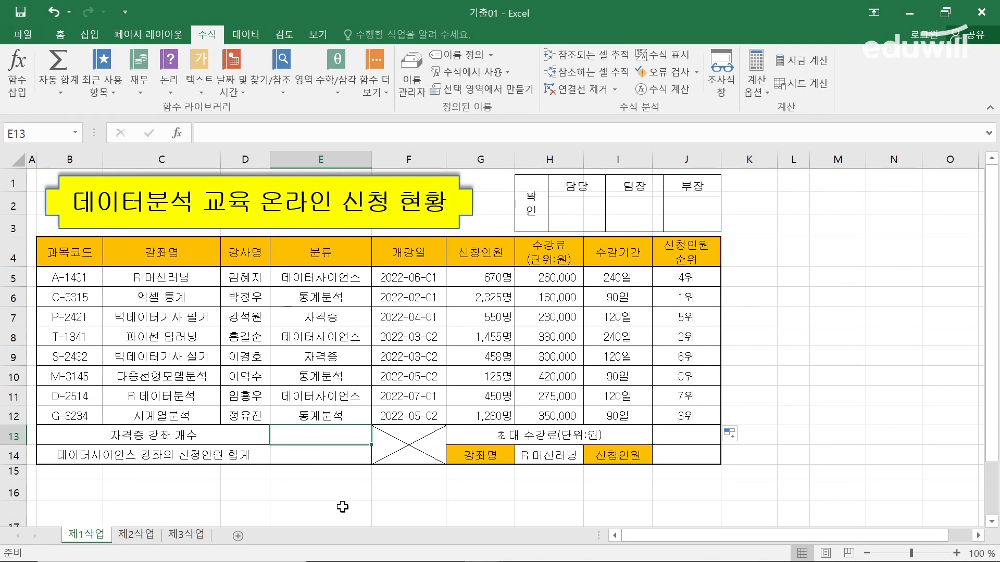
pyautogui.write('=채')
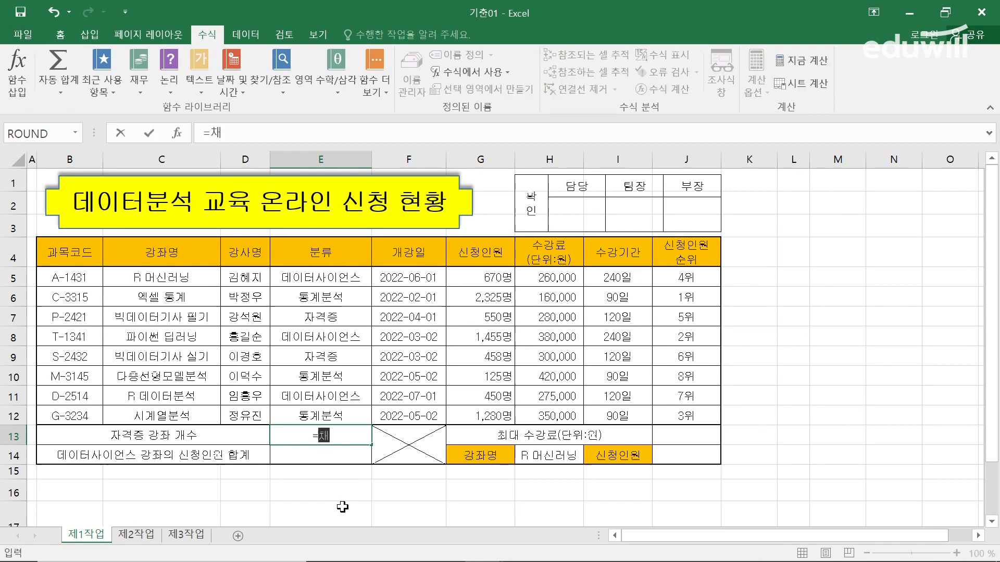
pyautogui.press('BackSpace')
pyautogui.press('BackSpace')
pyautogui.write('COU')
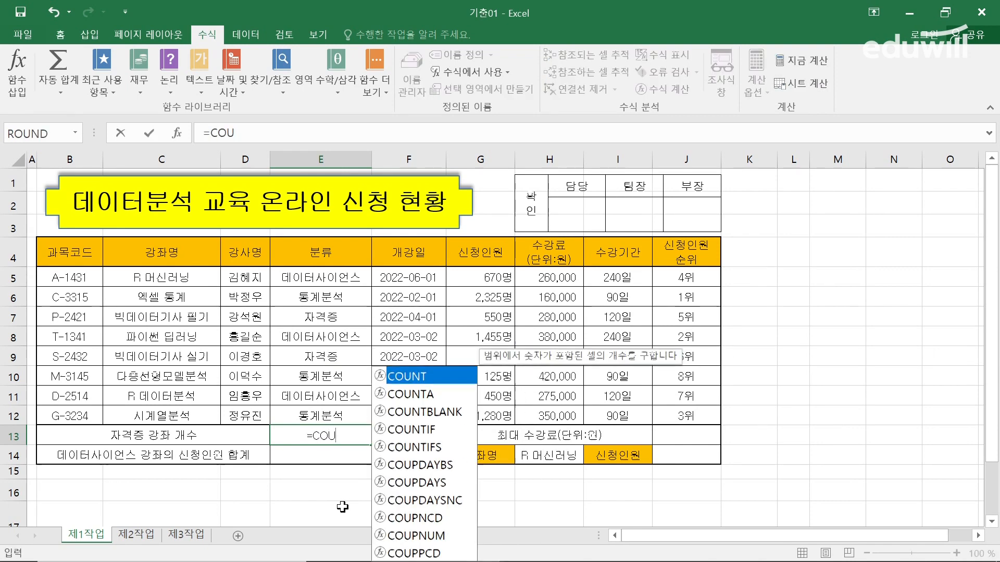
pyautogui.write('N')
pyautogui.press('Down')
pyautogui.press('Down')
pyautogui.press('Down')
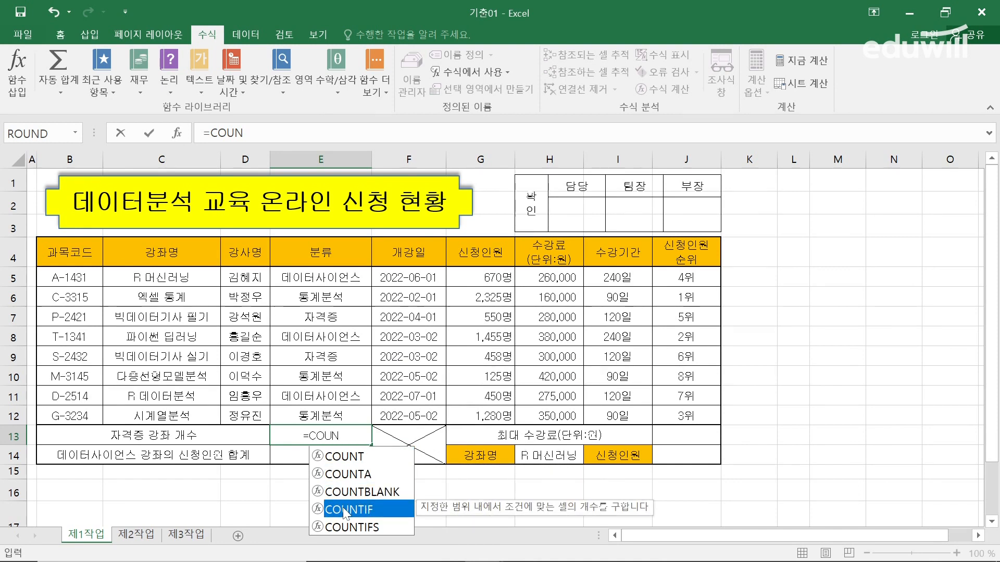
pyautogui.doubleClick(343, 513)
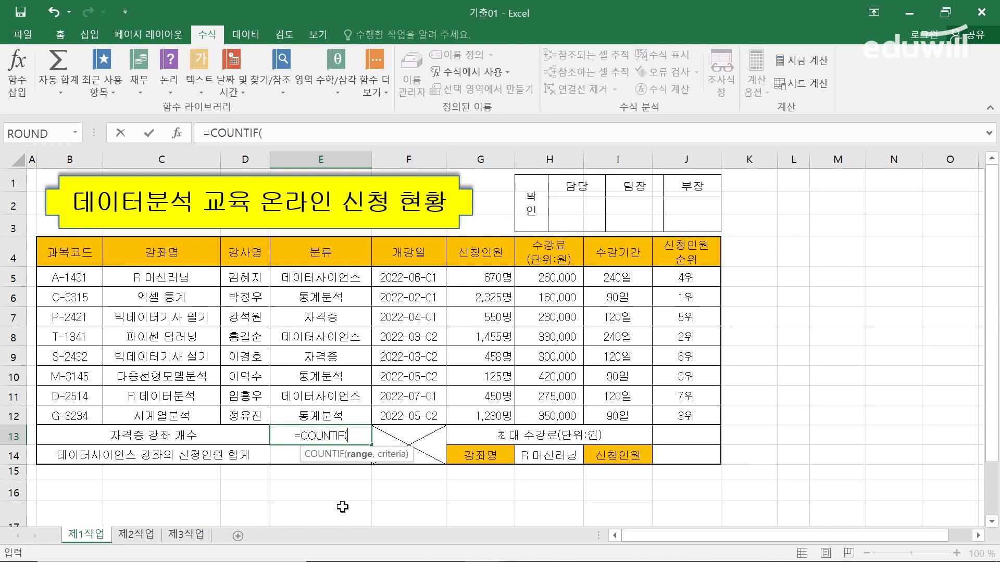
pyautogui.hotkey('ctrl', 'a')
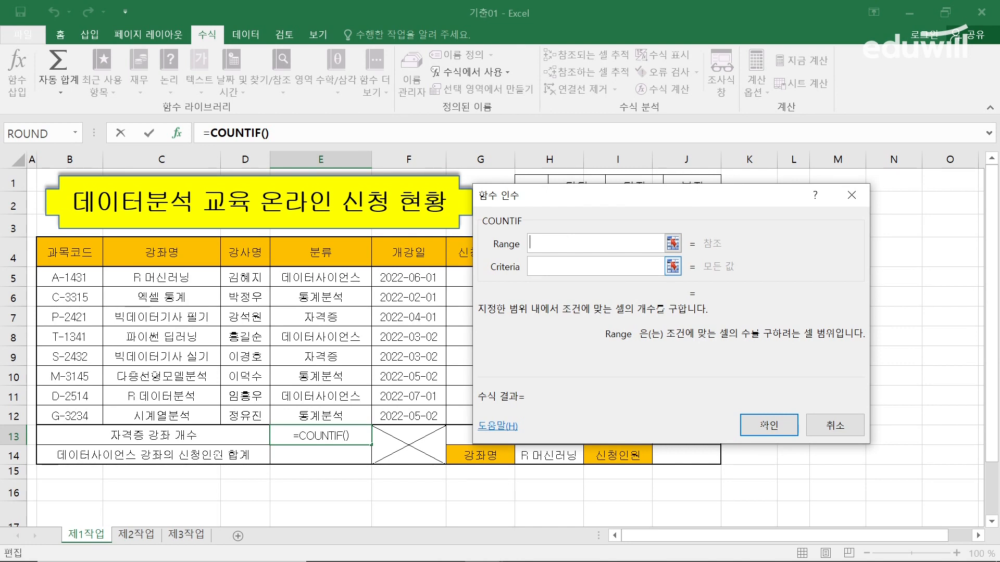
# Step: Set the COUNTIF Range to E5:E12 and the Criteria to the text "자격증"
pyautogui.moveTo(322, 275); pyautogui.dragTo(339, 410)
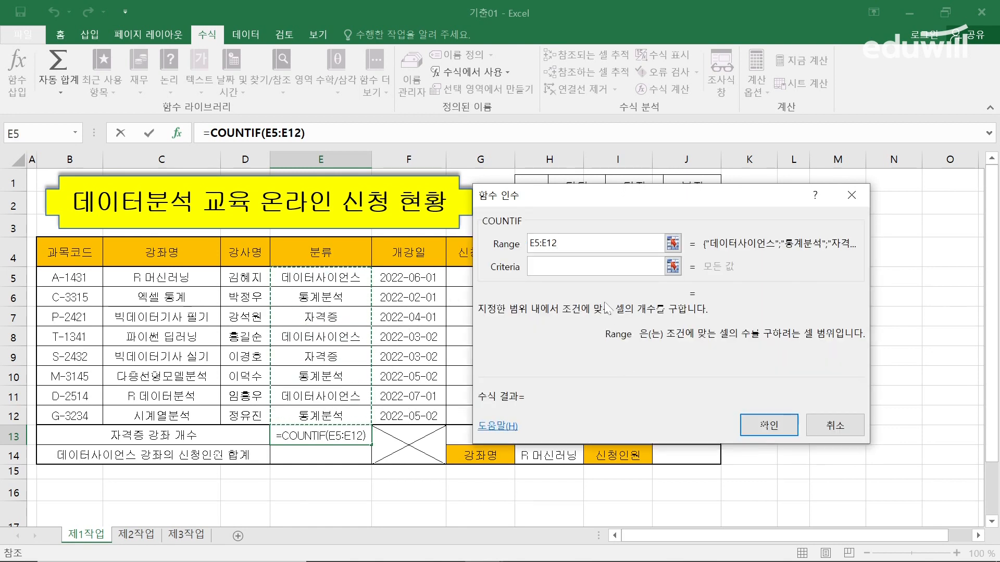
pyautogui.click(589, 271)
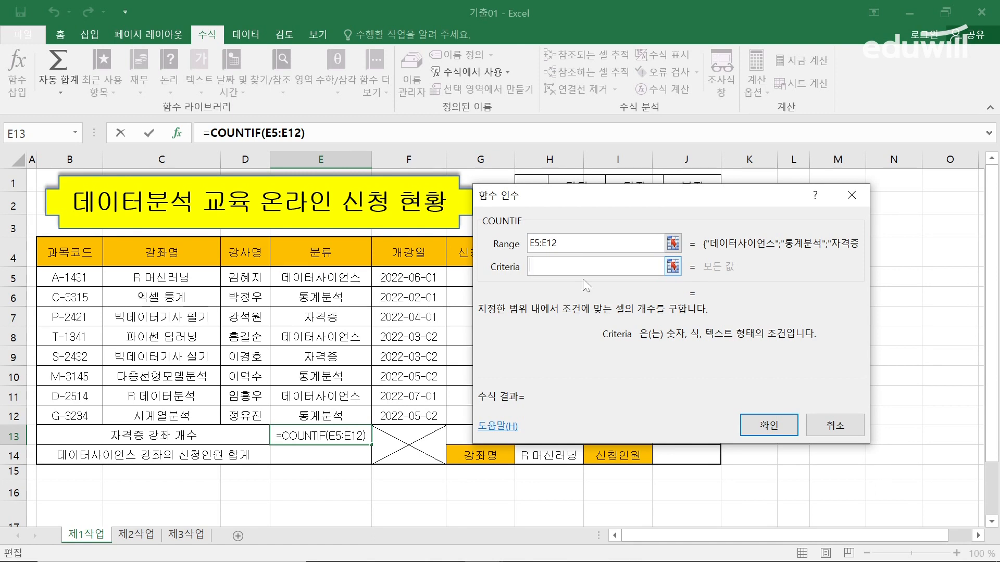
pyautogui.write('WKRU')
pyautogui.press('BackSpace')
pyautogui.press('BackSpace')
pyautogui.press('BackSpace')
pyautogui.press('BackSpace')
pyautogui.press('Hangul')
pyautogui.write('자격증')
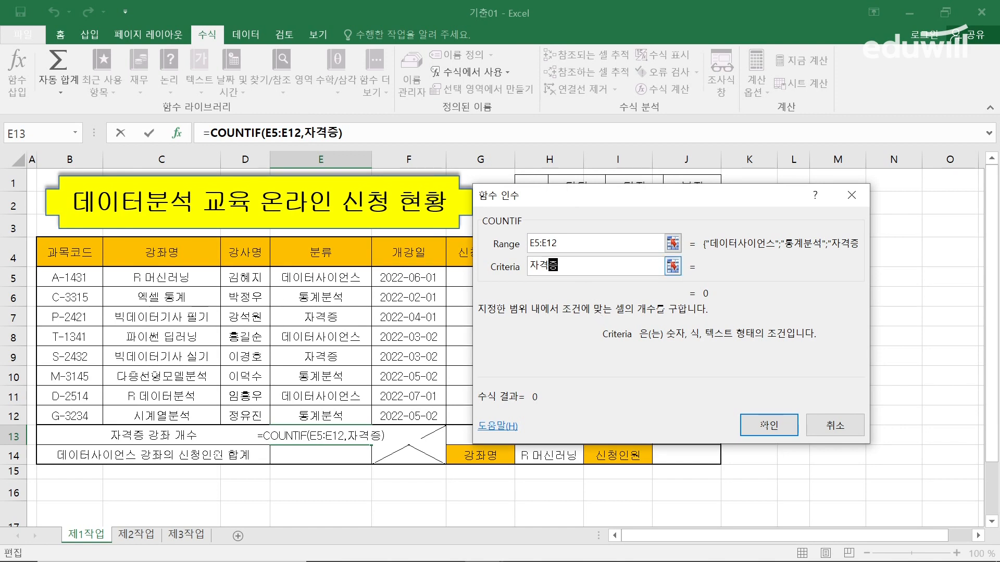
pyautogui.click(557, 243)
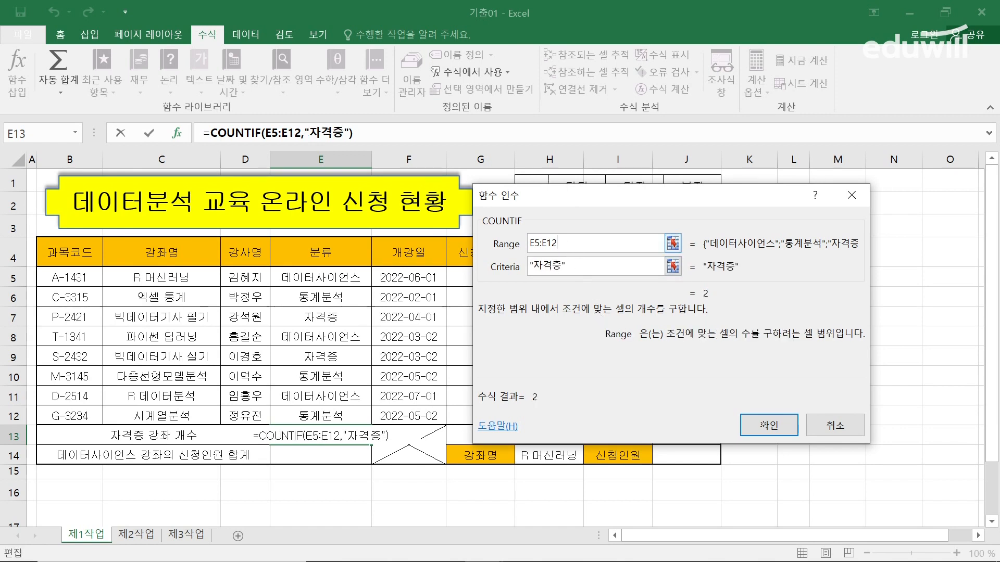
# Step: Replace the COUNTIF text criterion with a reference to cell E7 and confirm the formula in E13
pyautogui.click(572, 273)
pyautogui.moveTo(574, 273); pyautogui.dragTo(506, 267)
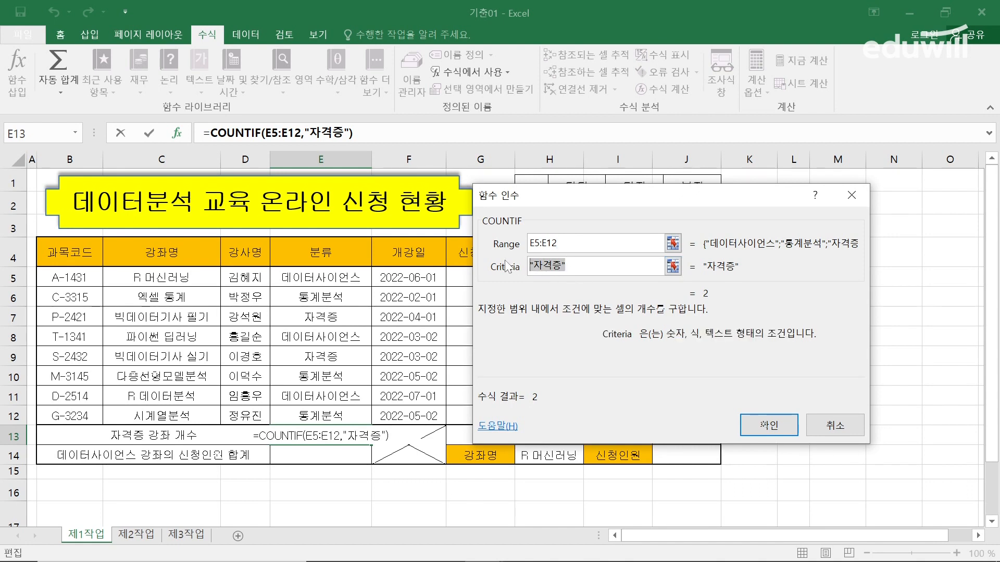
pyautogui.press('BackSpace')
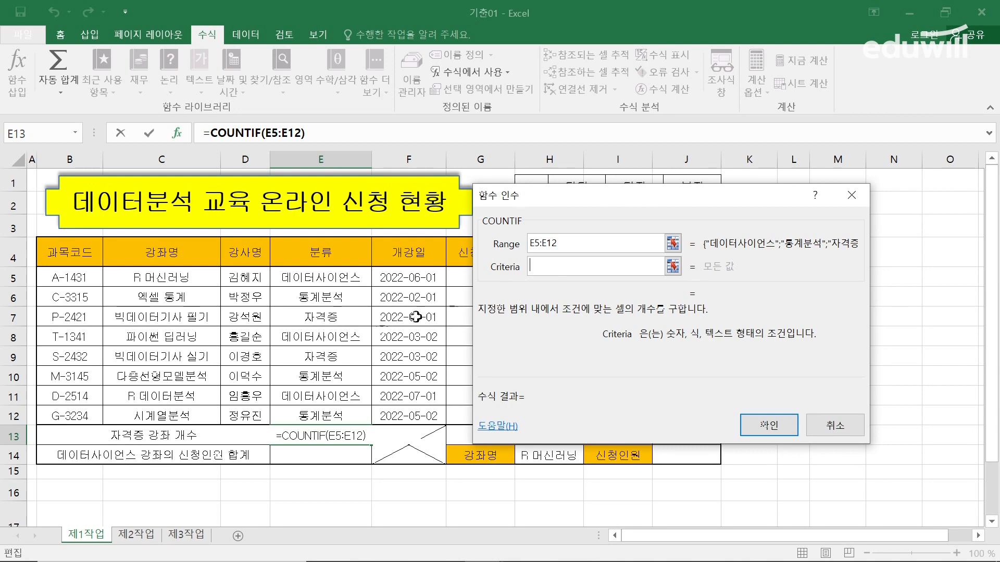
pyautogui.click(360, 323)
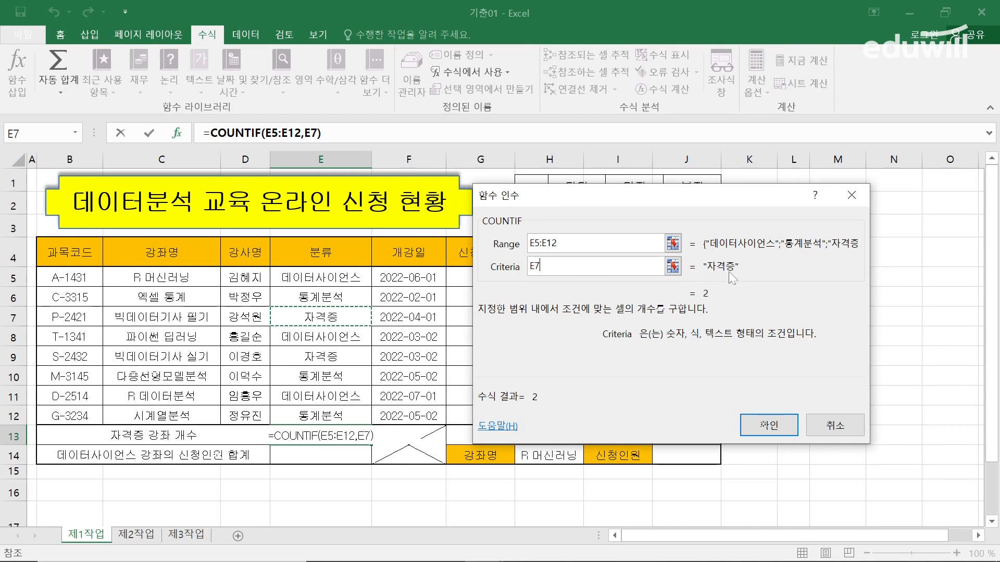
pyautogui.click(767, 426)
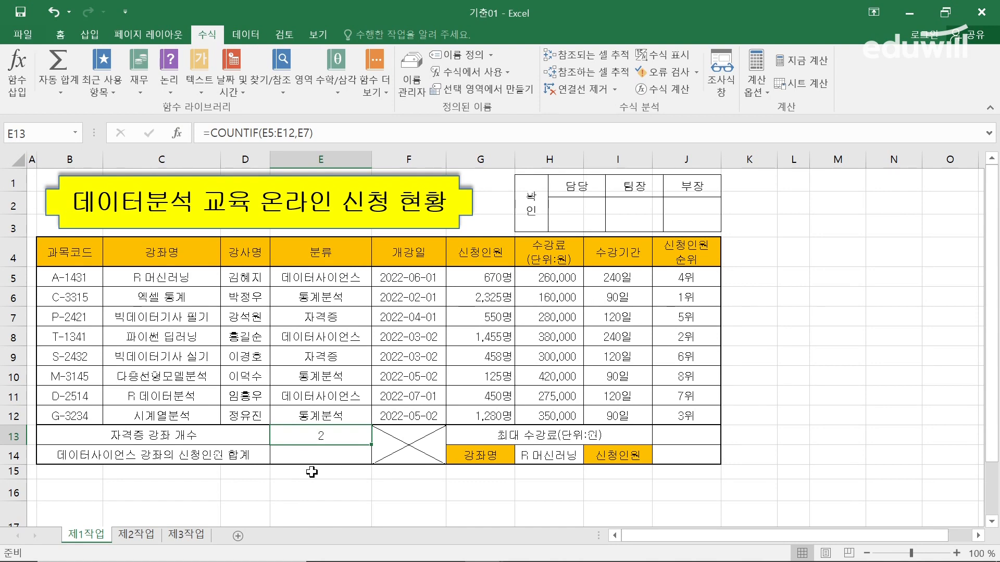
# Step: Check condition (4) in the exam PDF and nest DSUM() as ROUND's Number argument in E14, with DSUM's arguments open
pyautogui.hotkey('alt', 'Tab')
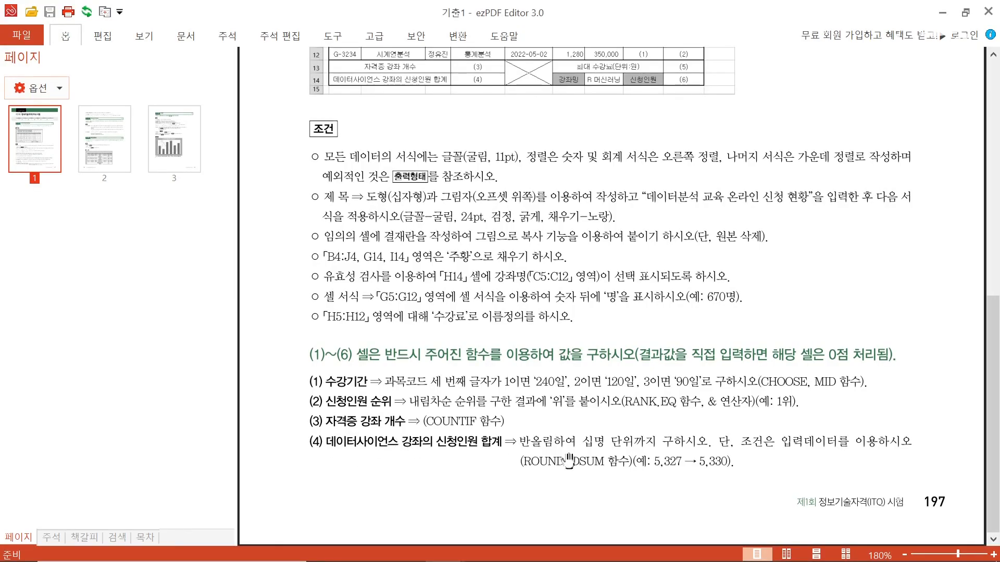
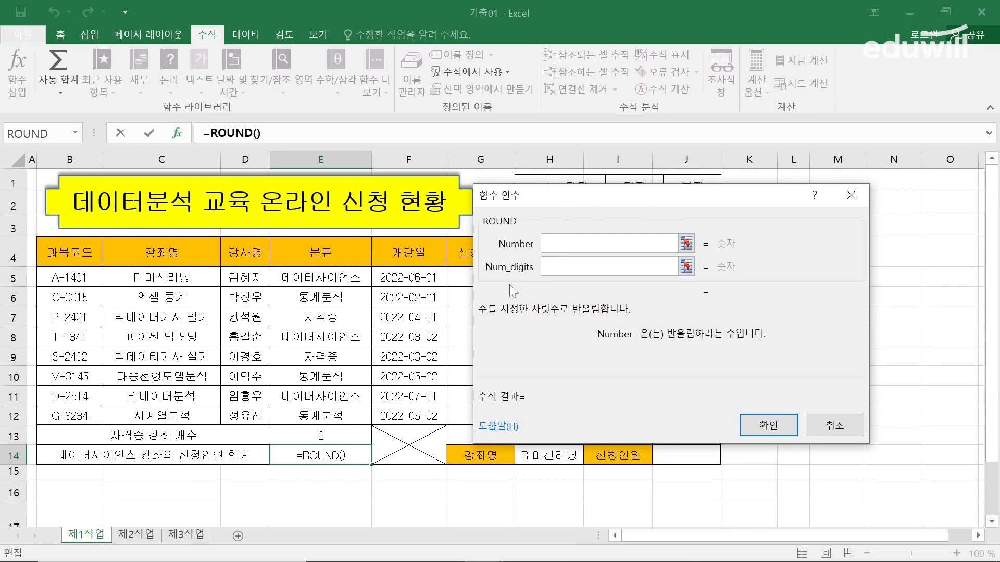
pyautogui.write('d')
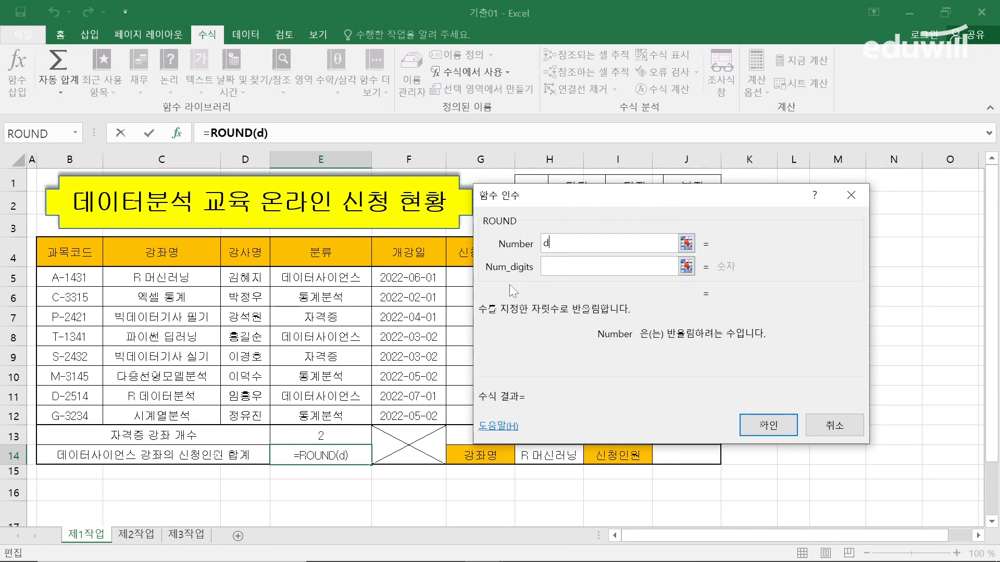
pyautogui.press('BackSpace')
pyautogui.write('DSUM')
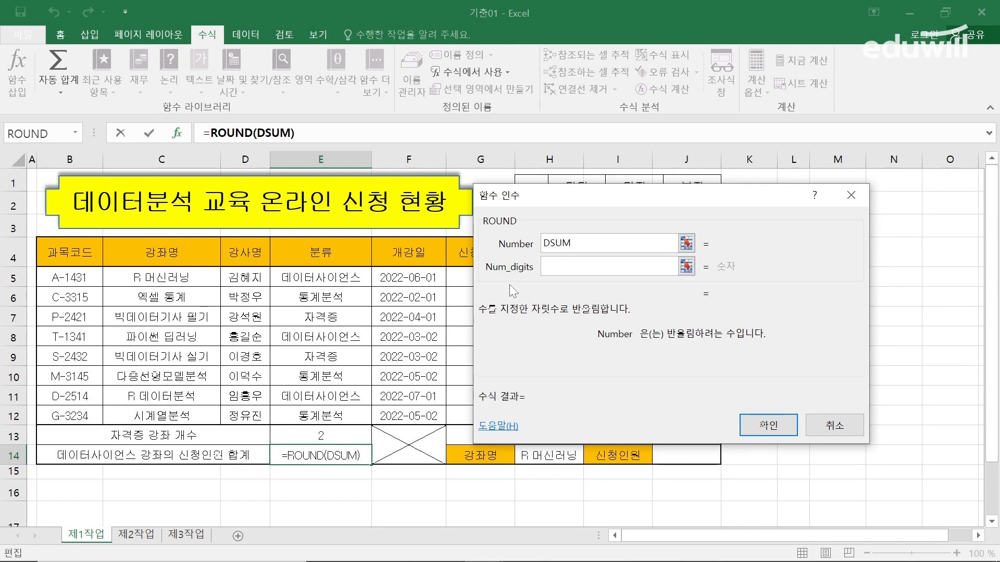
pyautogui.write('()')
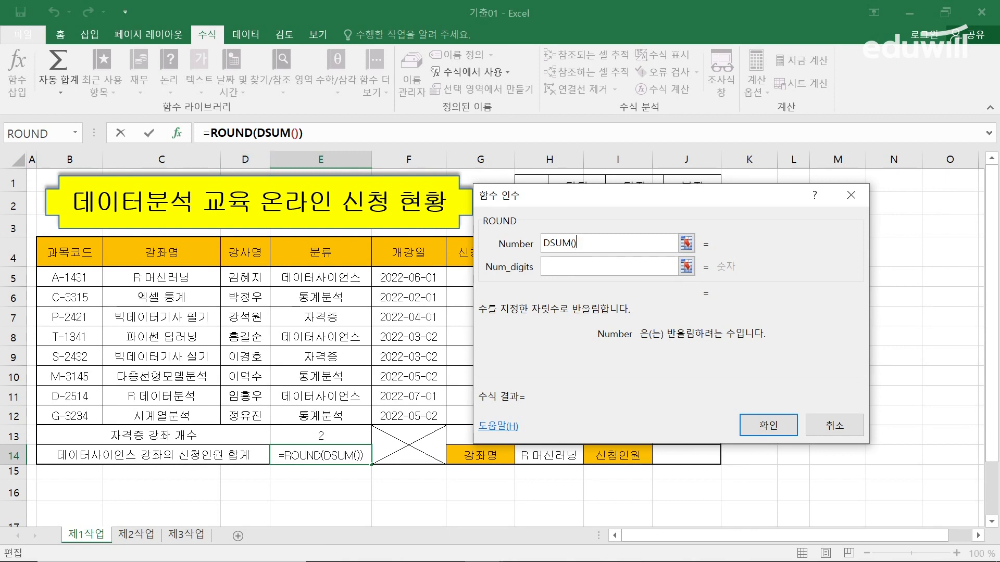
pyautogui.click(277, 133)
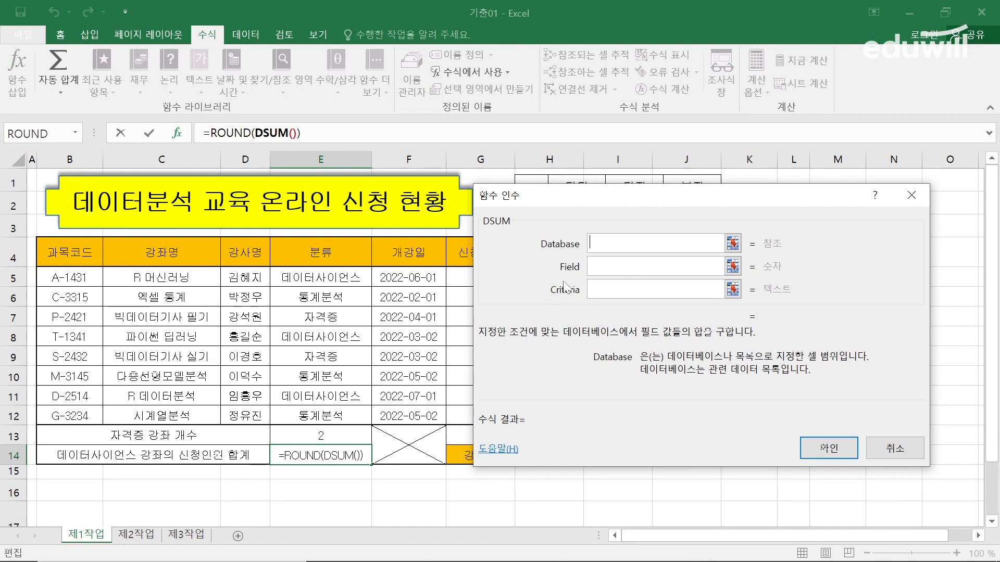
# Step: Clear the view of the table and set the DSUM Database to the range B4:H12, including the header row
pyautogui.moveTo(573, 195); pyautogui.dragTo(585, 242)
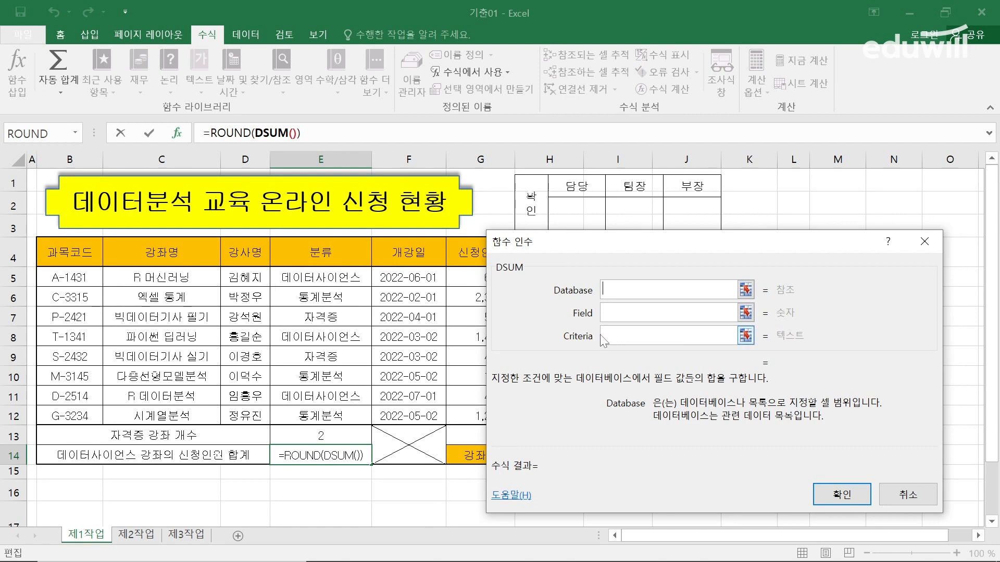
pyautogui.moveTo(570, 256); pyautogui.dragTo(658, 310)
pyautogui.moveTo(57, 256); pyautogui.dragTo(529, 411)
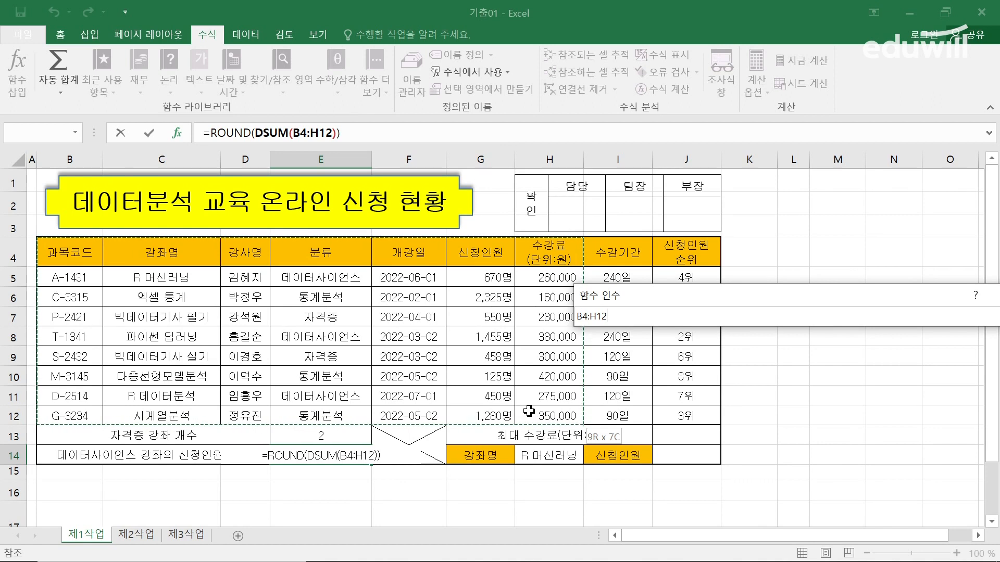
pyautogui.moveTo(528, 412); pyautogui.dragTo(529, 411)
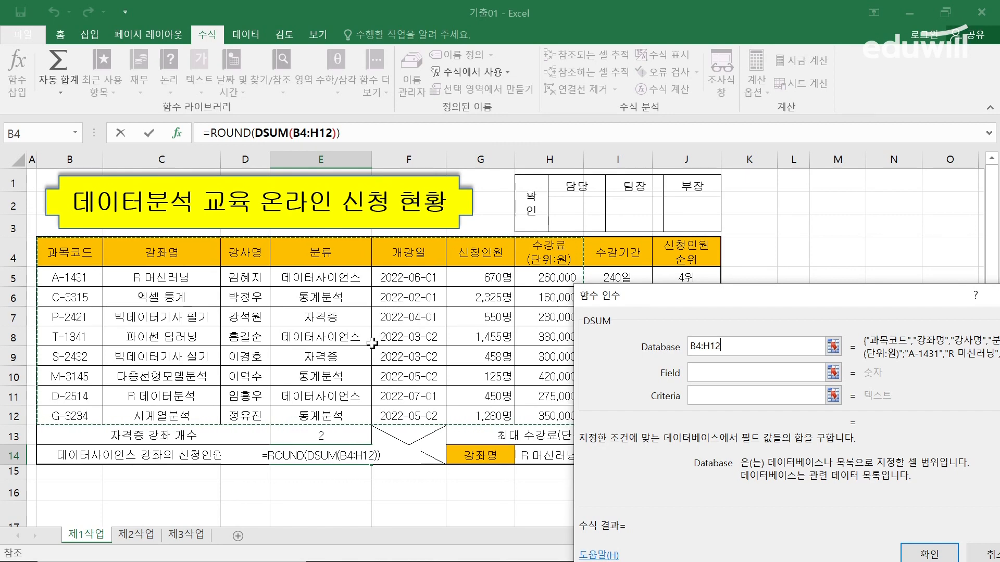
pyautogui.moveTo(70, 252); pyautogui.dragTo(658, 413)
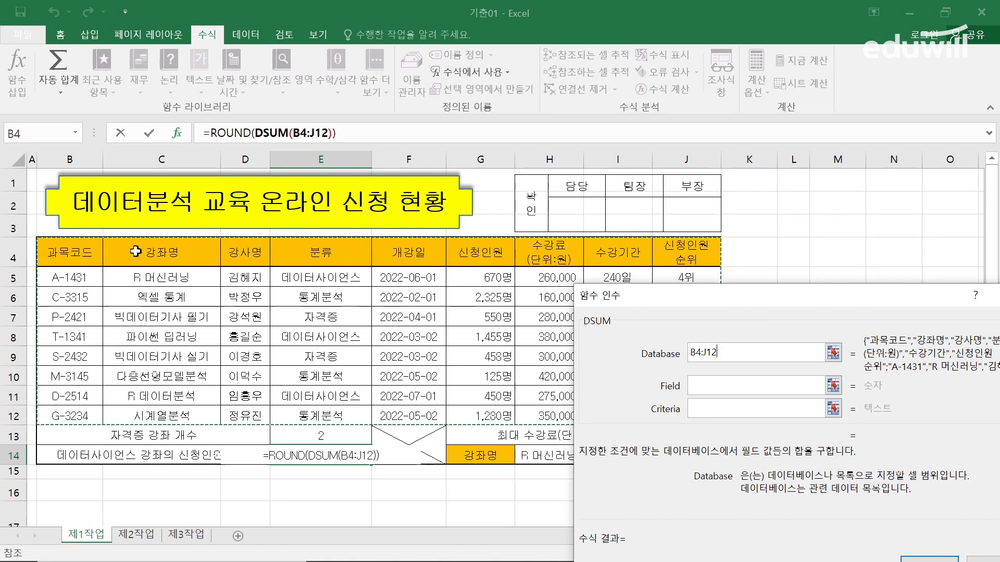
pyautogui.moveTo(78, 256); pyautogui.dragTo(536, 419)
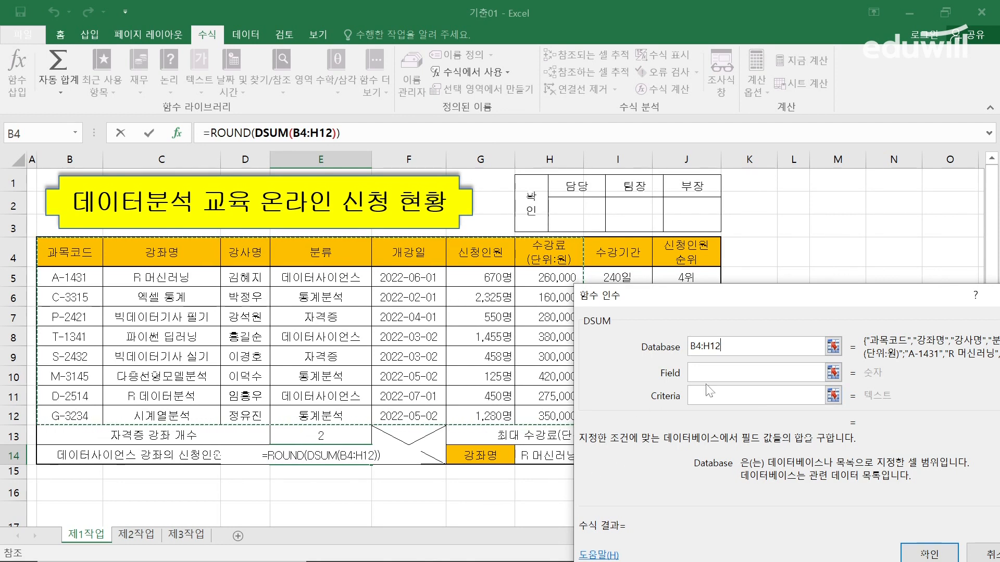
# Step: Set the DSUM Field to the 신청인원 header cell G4 instead of column number 6
pyautogui.press('Tab')
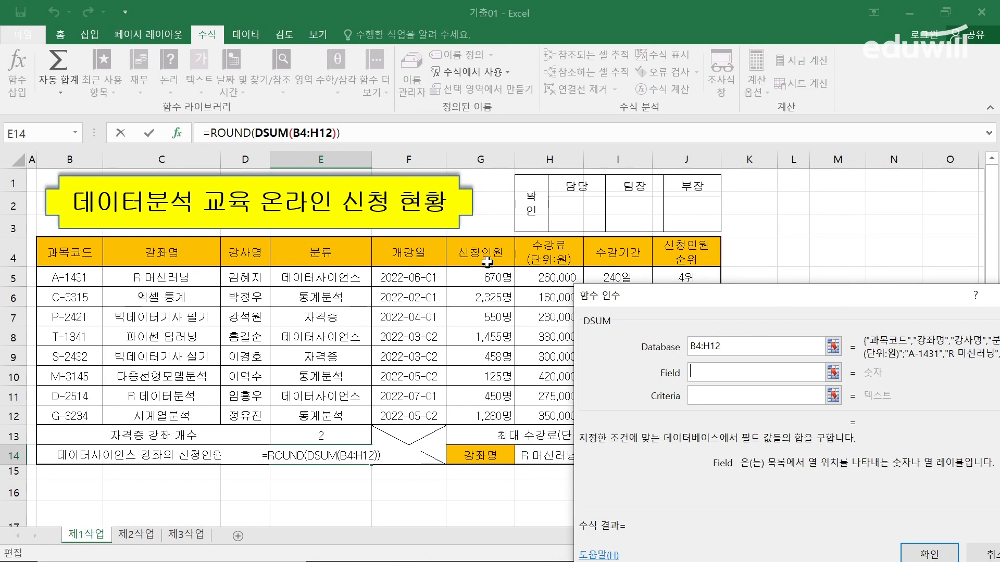
pyautogui.write('6')
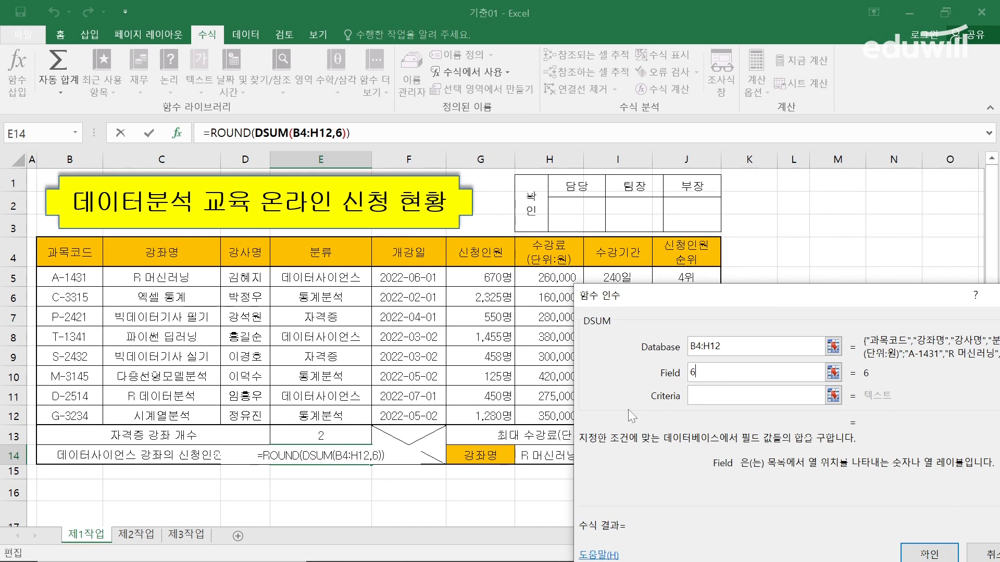
pyautogui.press('BackSpace')
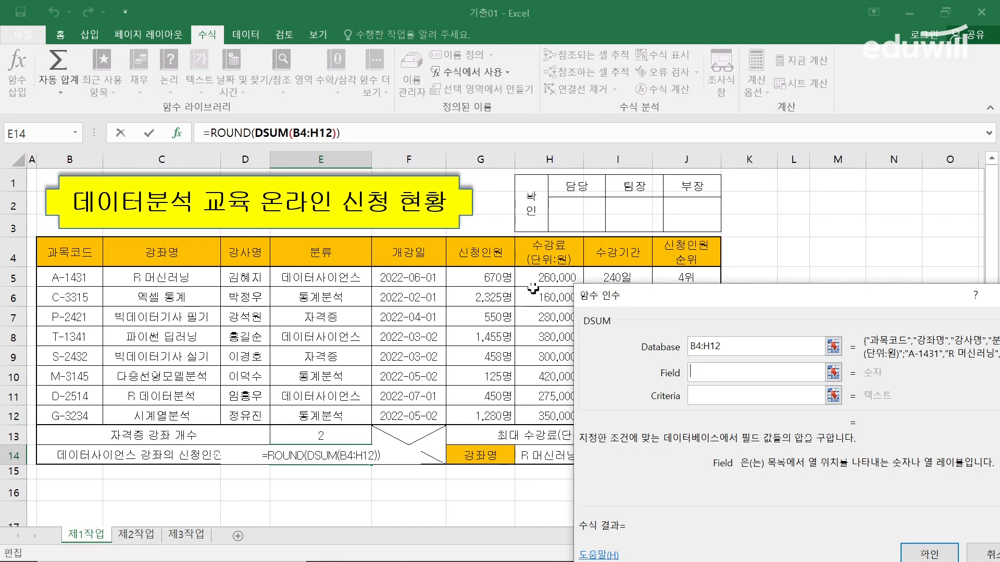
pyautogui.click(470, 249)
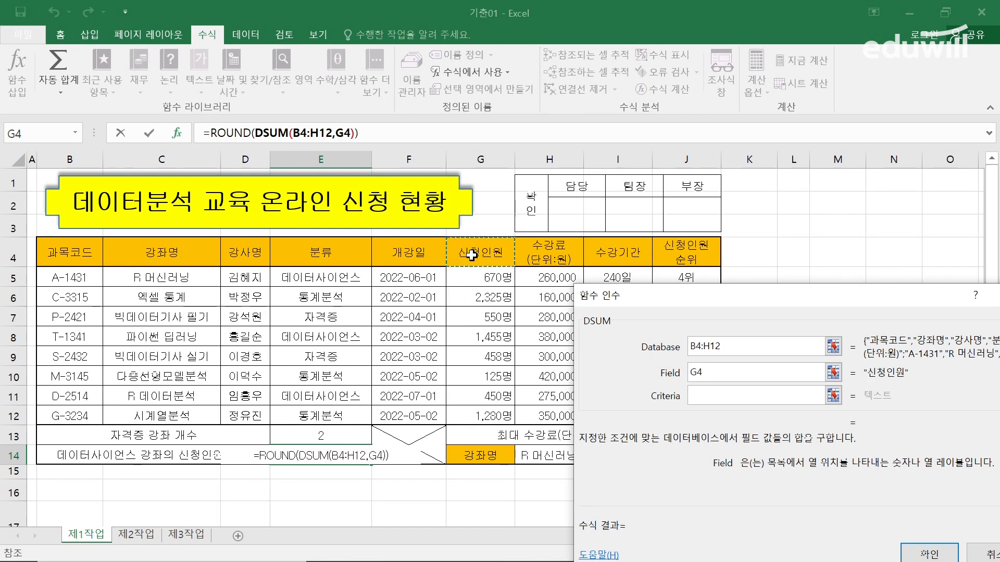
# Step: Set the DSUM Criteria to E4:E5, the 분류 header with the 데이터사이언스 value below it
pyautogui.moveTo(598, 304); pyautogui.dragTo(578, 230)
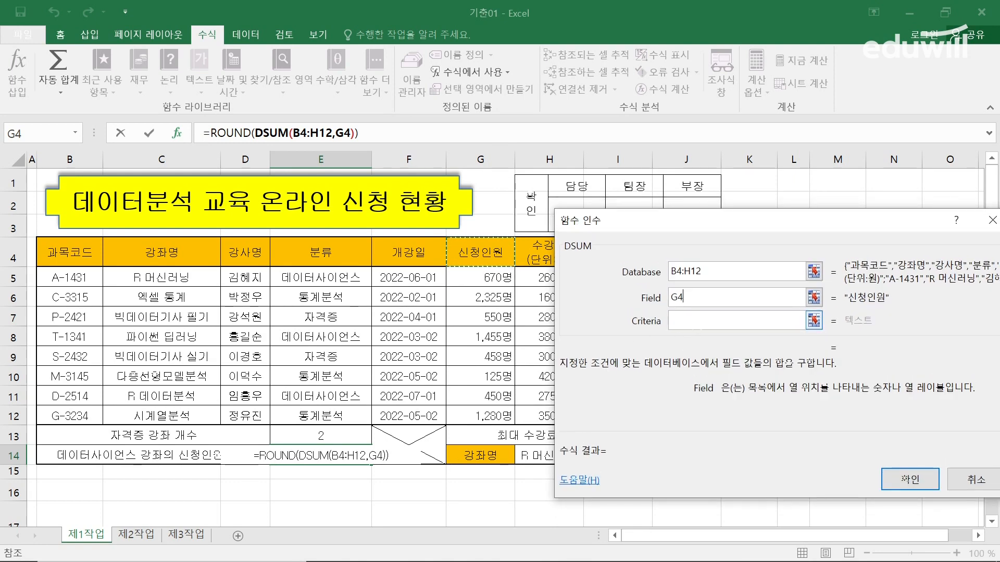
pyautogui.click(682, 321)
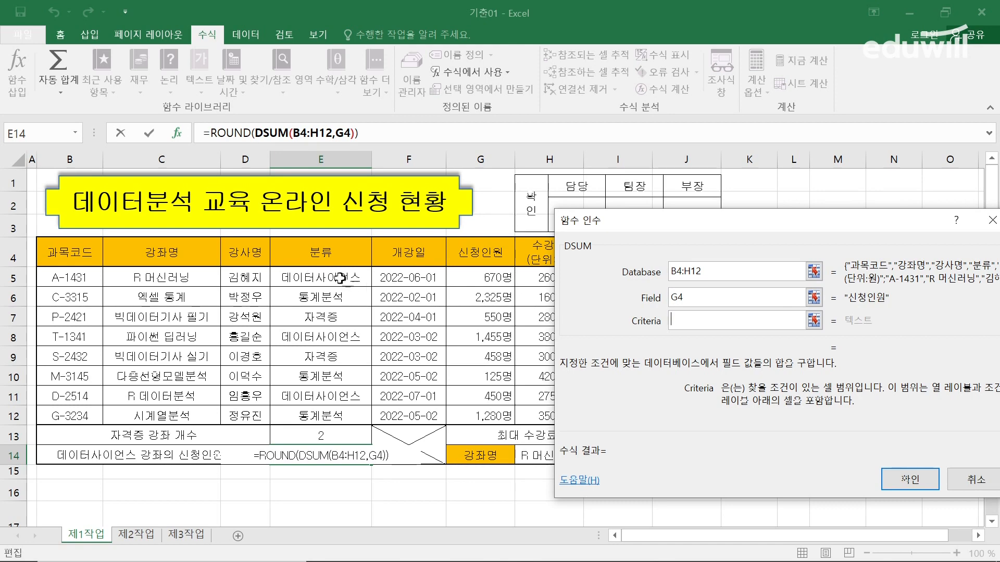
pyautogui.click(320, 252)
pyautogui.moveTo(320, 252); pyautogui.dragTo(320, 277)
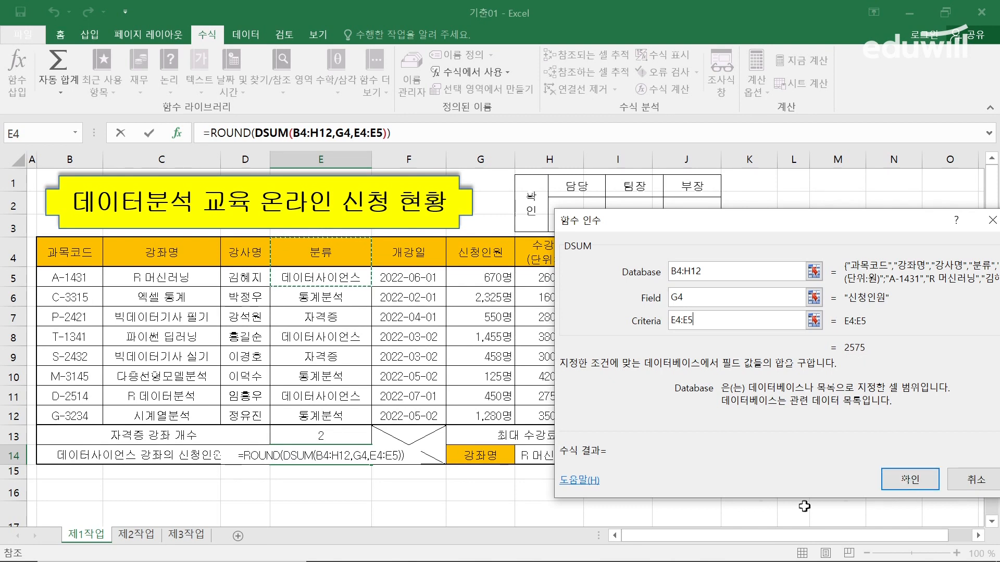
# Step: Return to the ROUND arguments in E14, set Num_digits to -1 and complete the formula
pyautogui.click(244, 133)
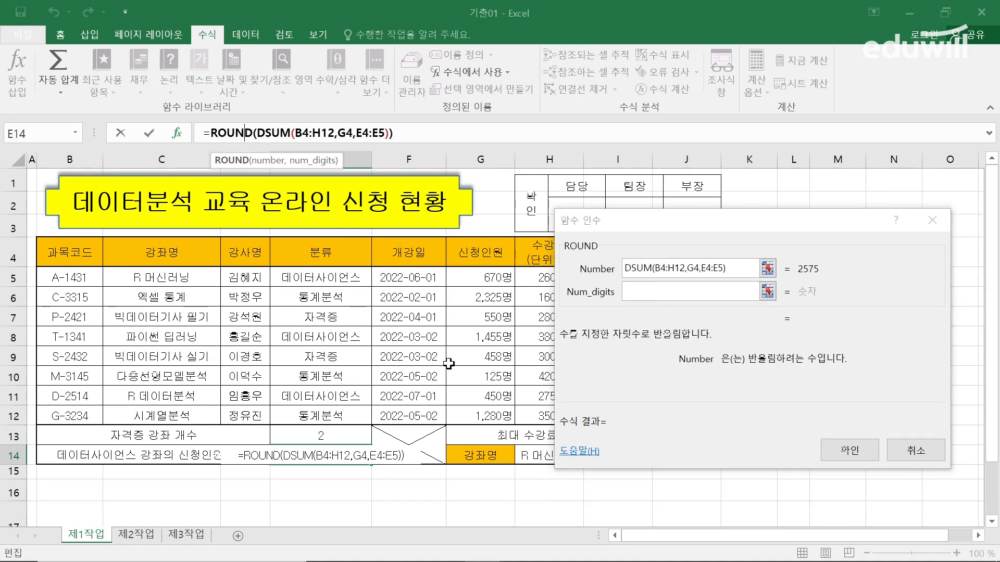
pyautogui.click(690, 291)
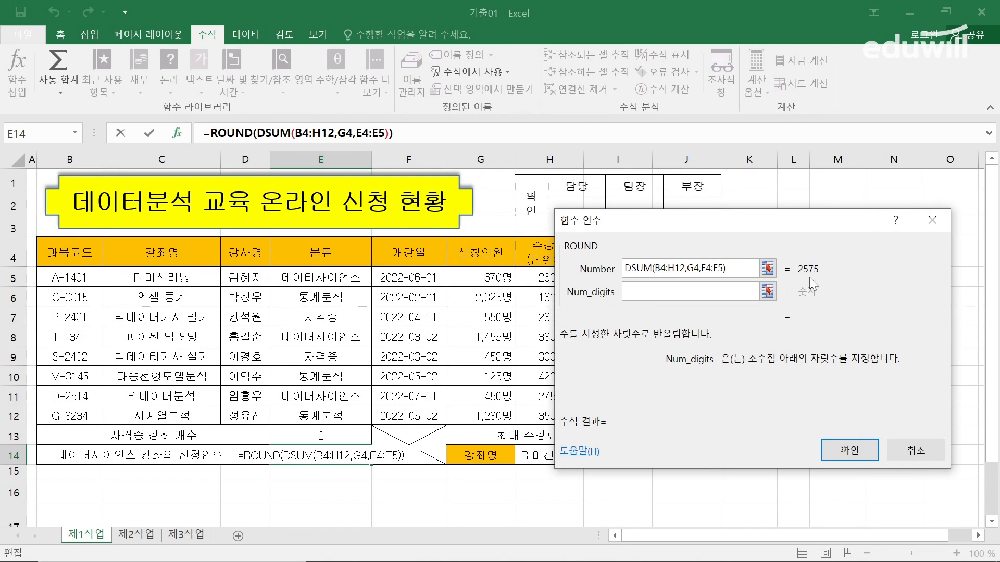
pyautogui.write('-1')
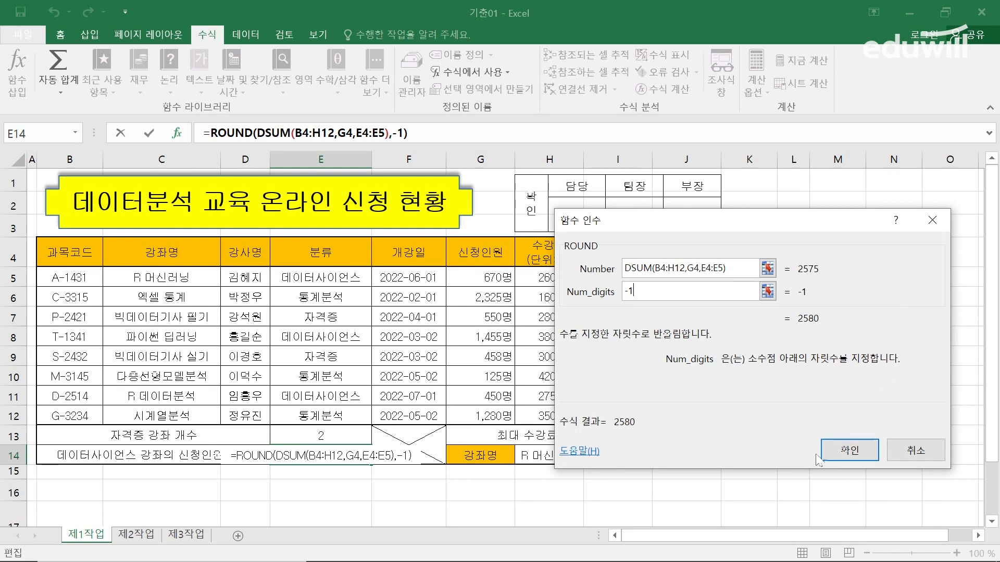
pyautogui.click(843, 455)
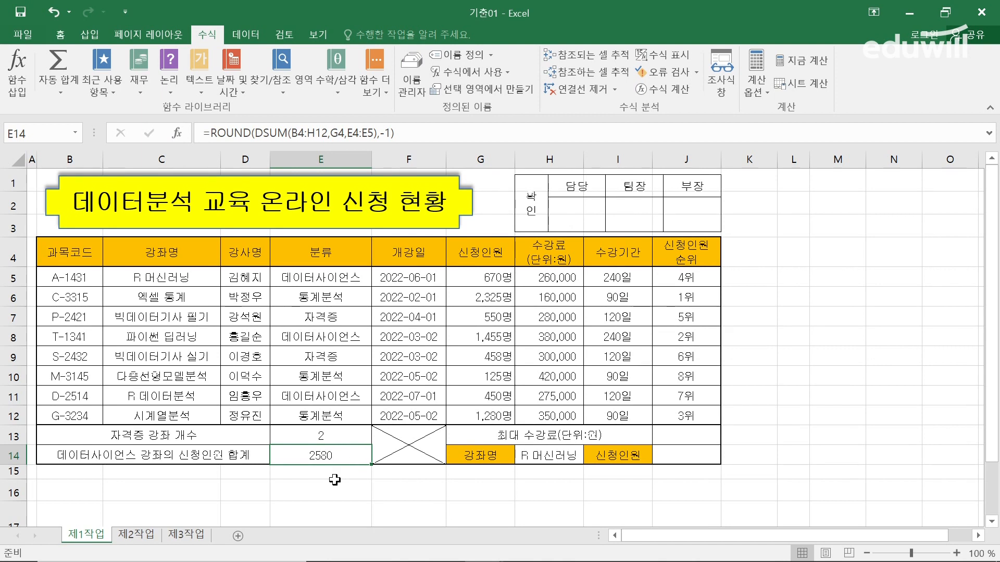
# Step: Check condition (5) on page 2 of the exam PDF and start a LARGE function in J13 with its arguments open
pyautogui.click(63, 35)
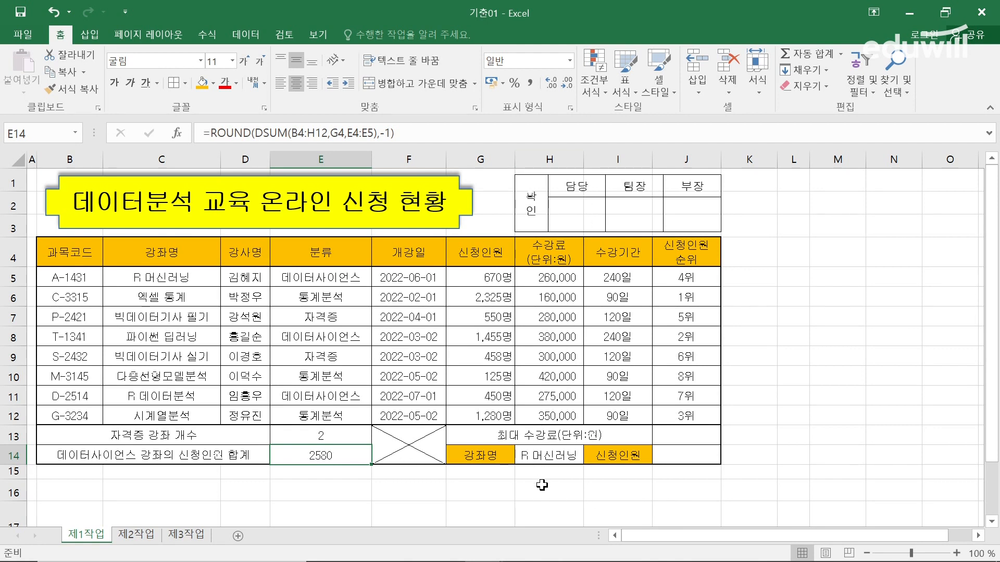
pyautogui.click(661, 438)
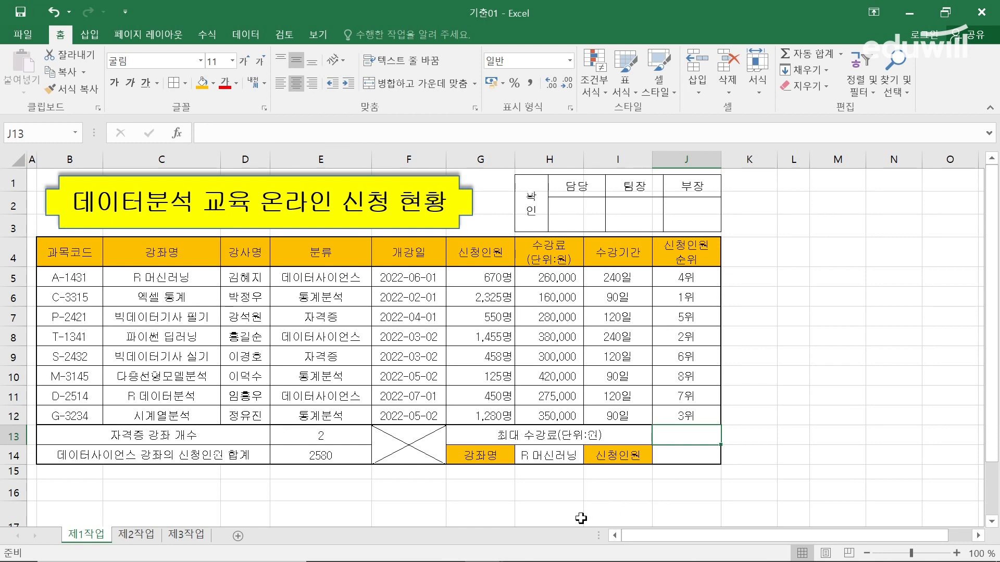
pyautogui.hotkey('alt', 'Tab')
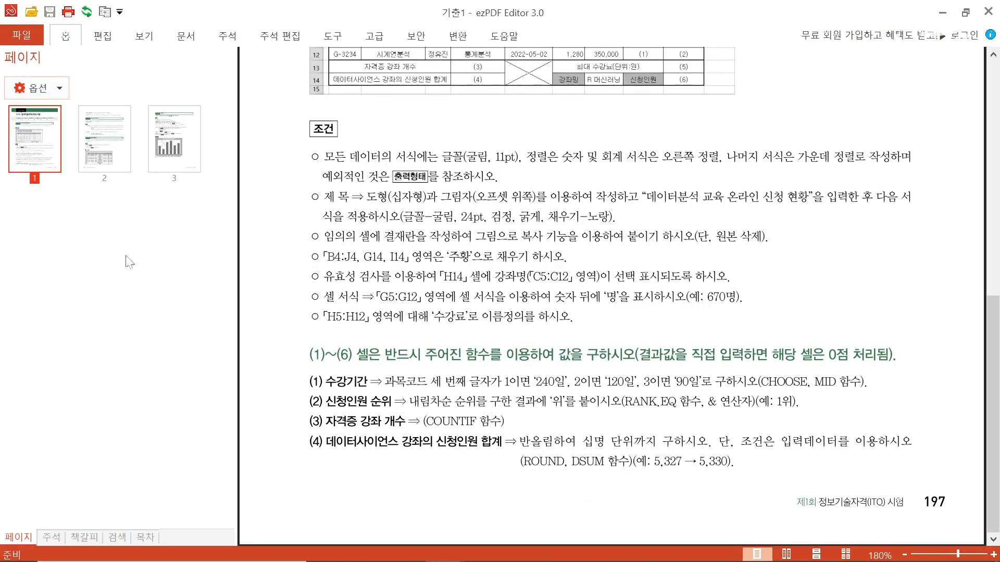
pyautogui.click(92, 153)
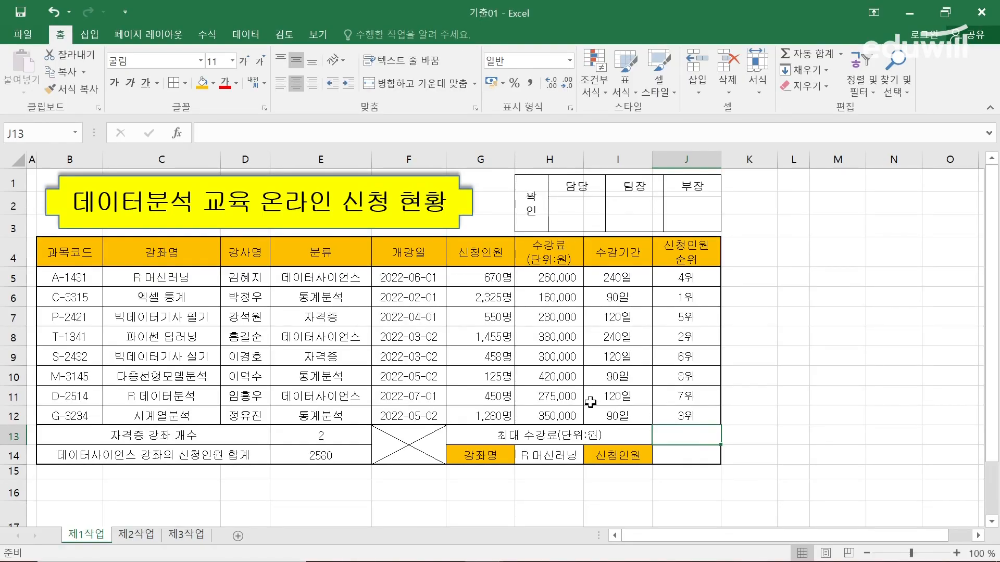
pyautogui.write('=L')
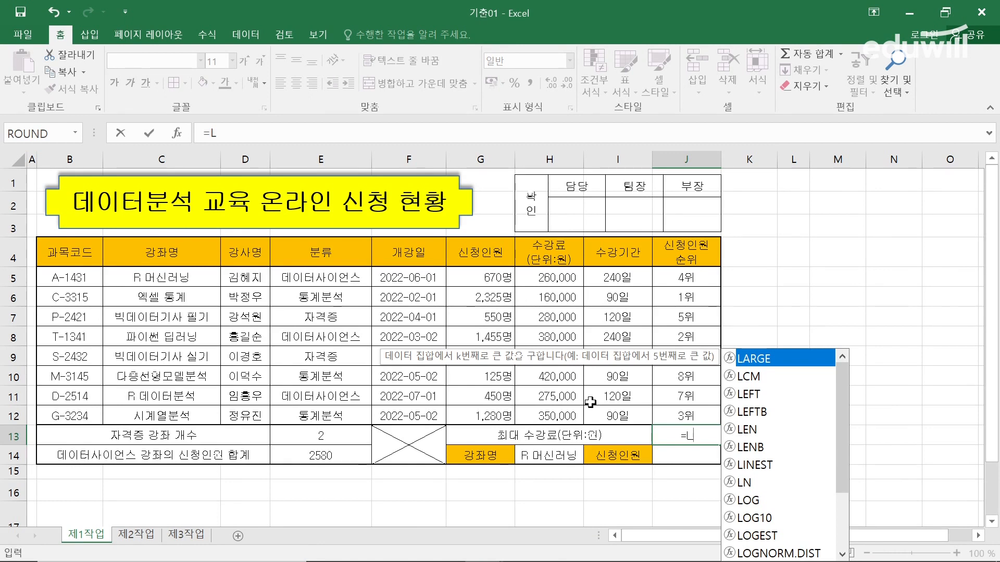
pyautogui.press('Tab')
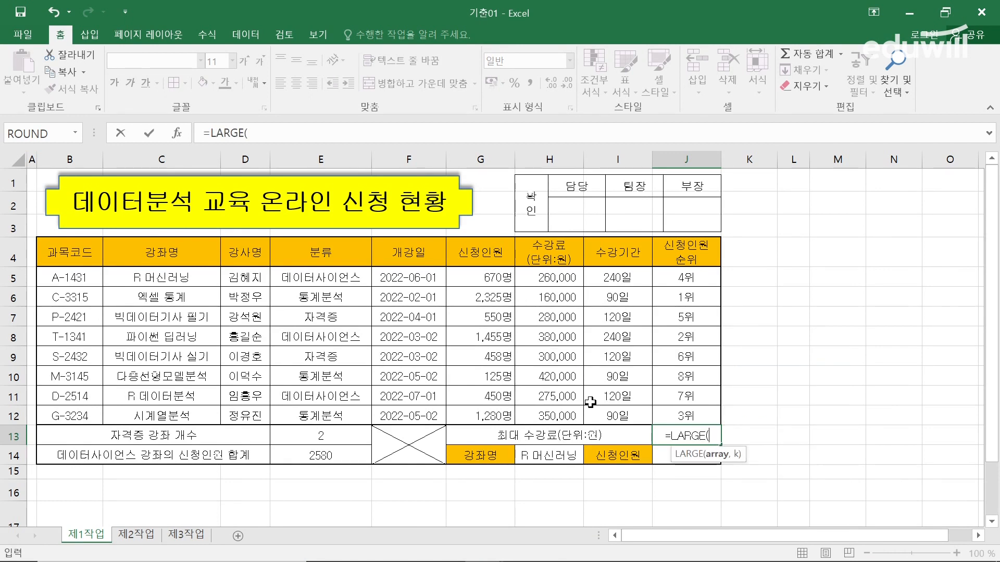
pyautogui.hotkey('ctrl', 'a')
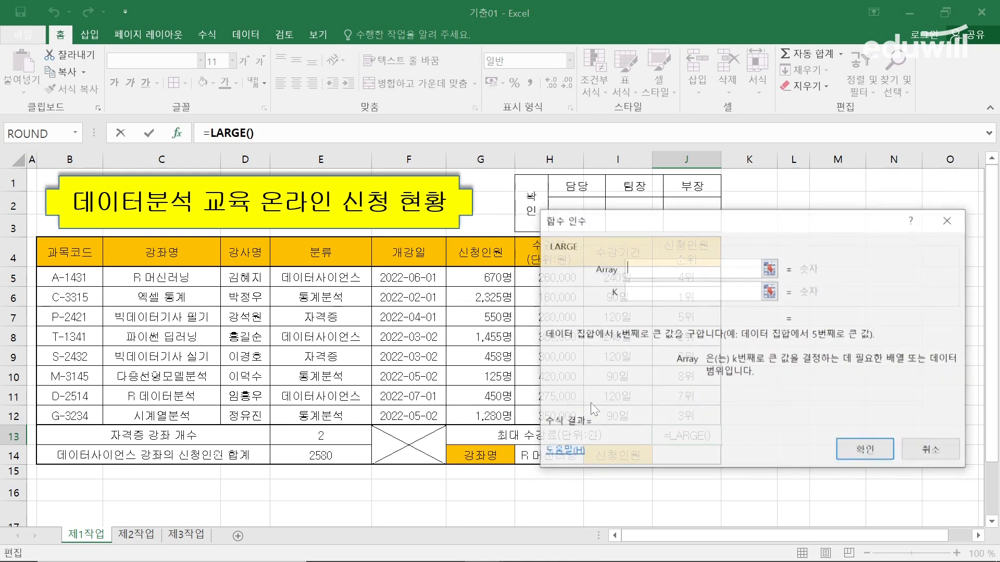
# Step: Set LARGE's Array to the defined name 수강료 and K to 1, and complete the formula in J13
pyautogui.moveTo(568, 221); pyautogui.dragTo(527, 248)
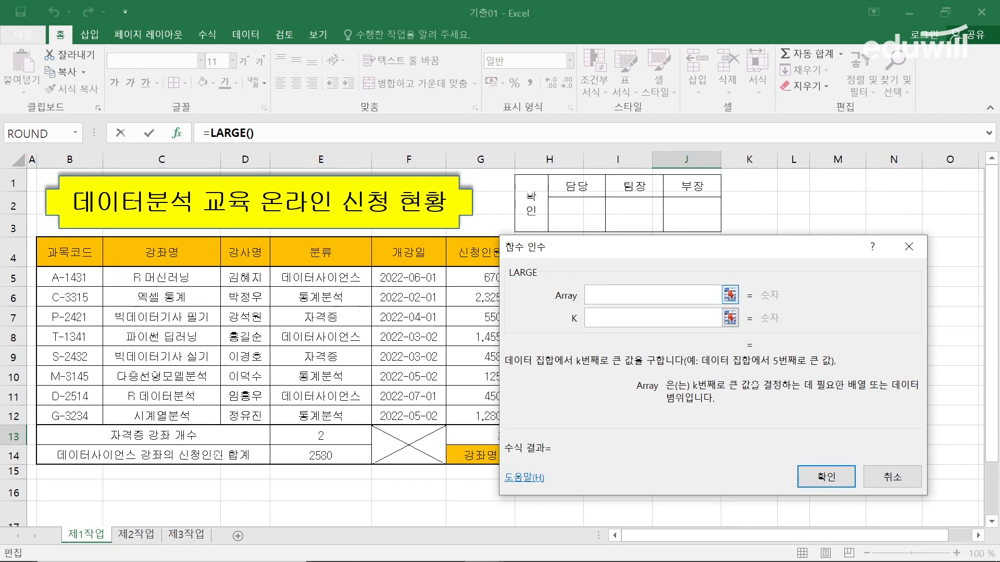
pyautogui.write('수강료')
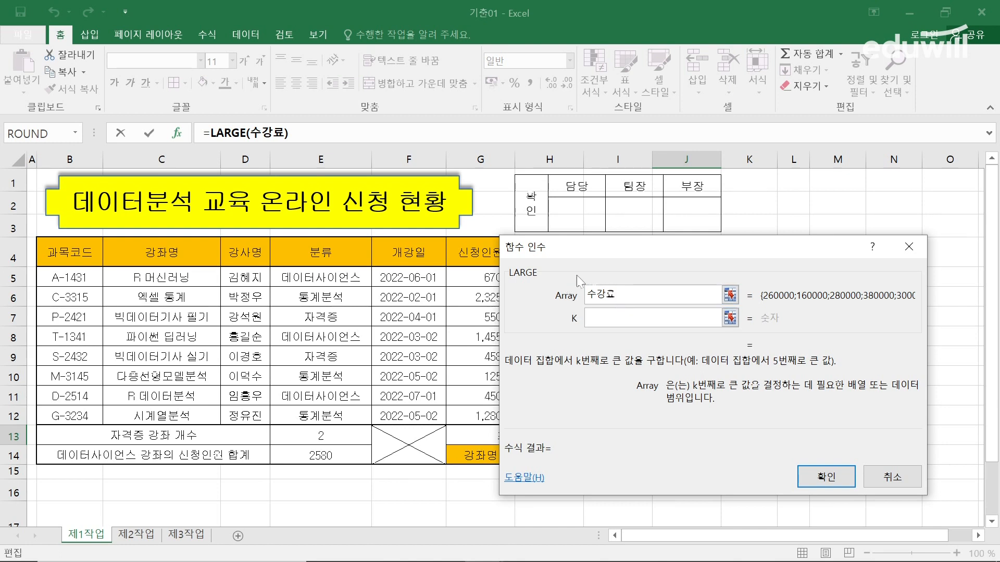
pyautogui.click(752, 305)
pyautogui.click(620, 318)
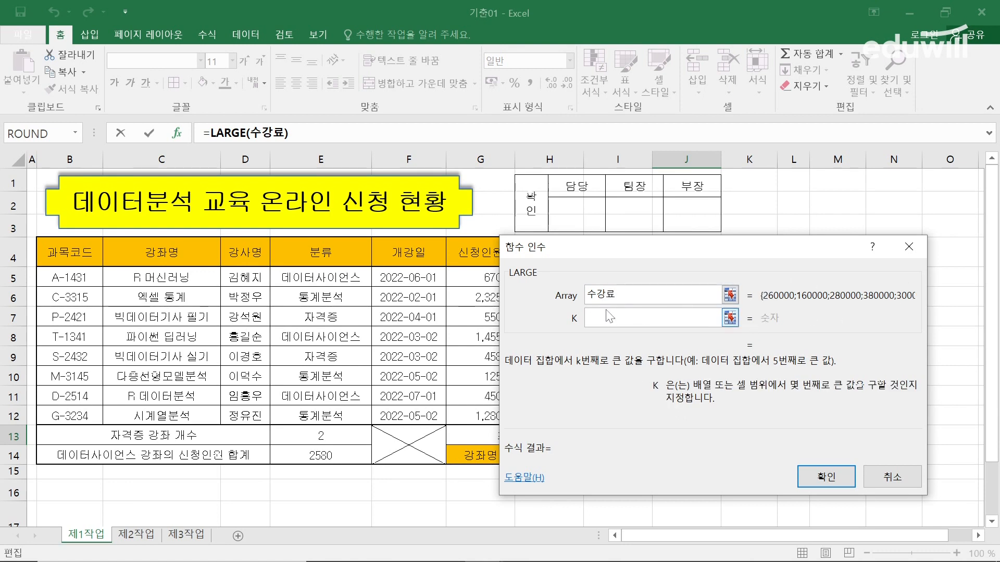
pyautogui.write('1')
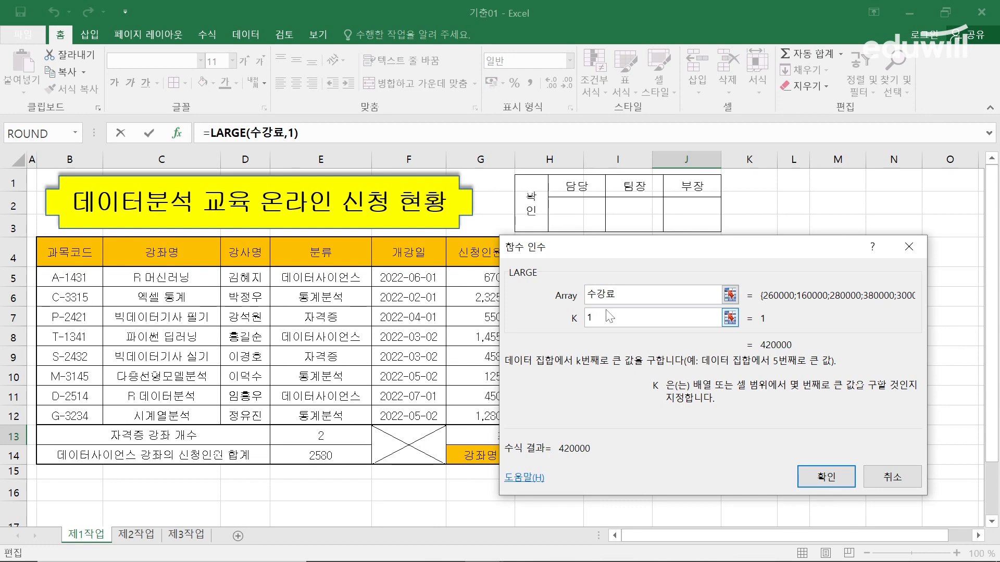
pyautogui.click(827, 478)
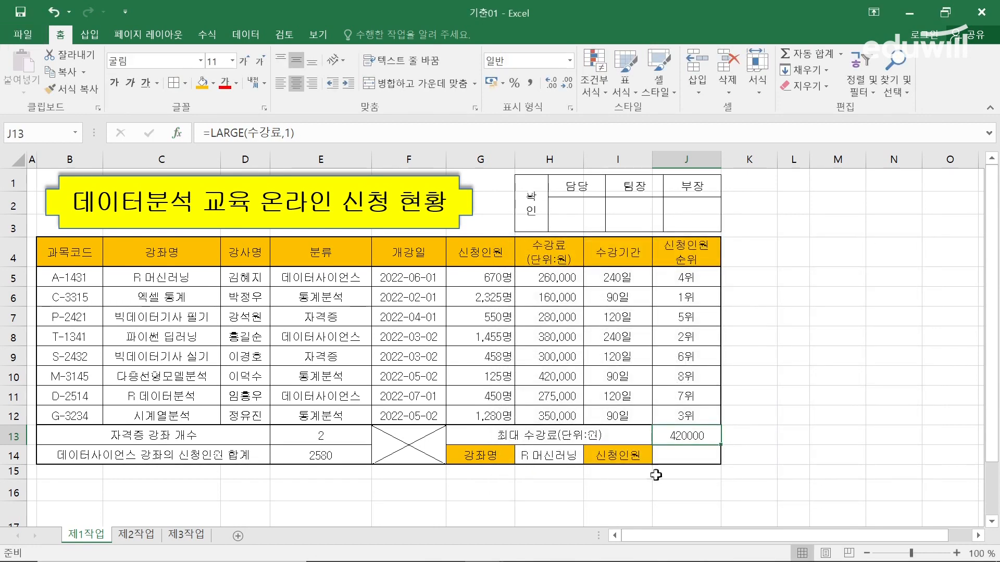
# Step: Check condition (6) in the exam PDF and start a VLOOKUP function in J14 with its arguments open
pyautogui.click(688, 458)
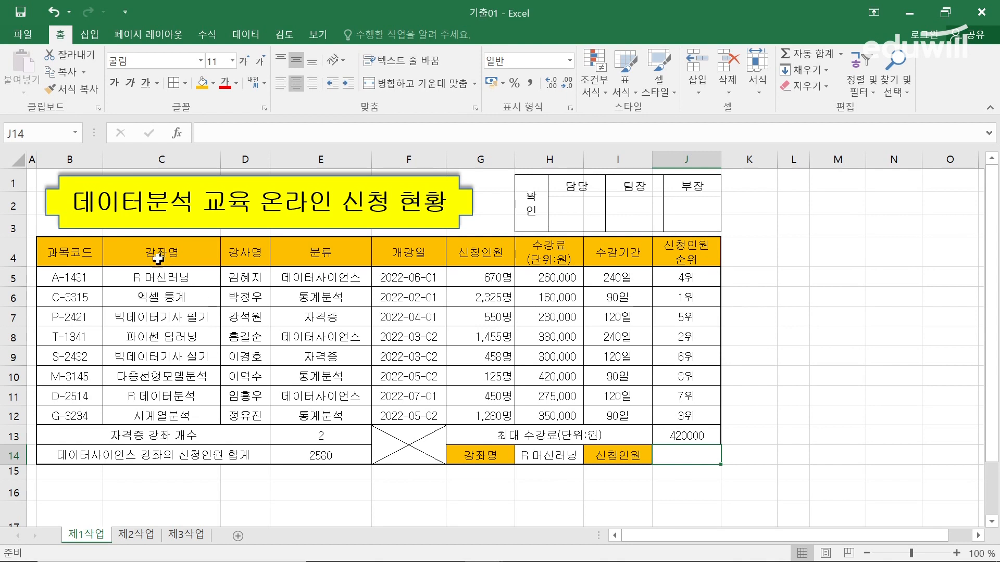
pyautogui.moveTo(159, 259); pyautogui.dragTo(178, 412)
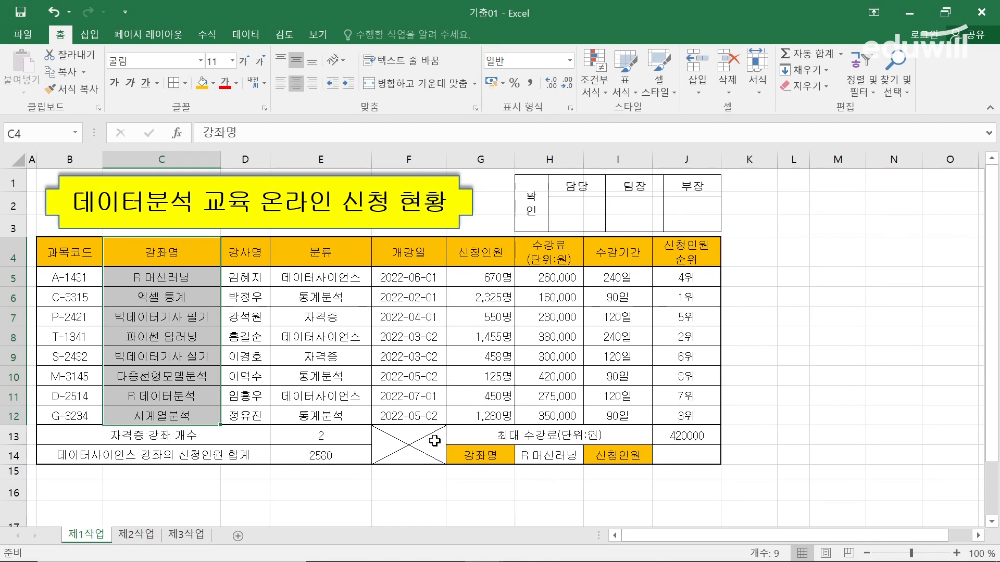
pyautogui.hotkey('alt', 'Tab')
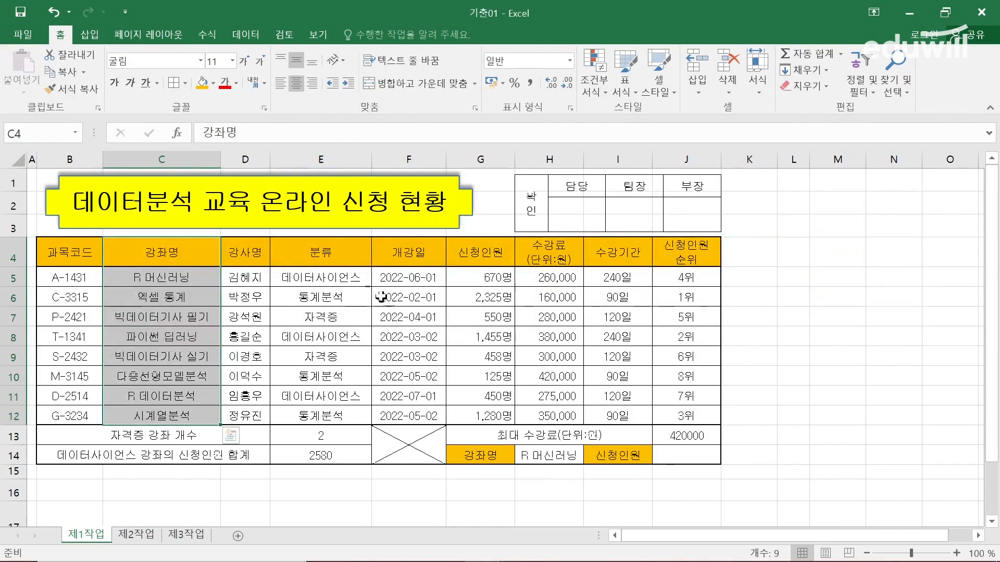
pyautogui.click(700, 454)
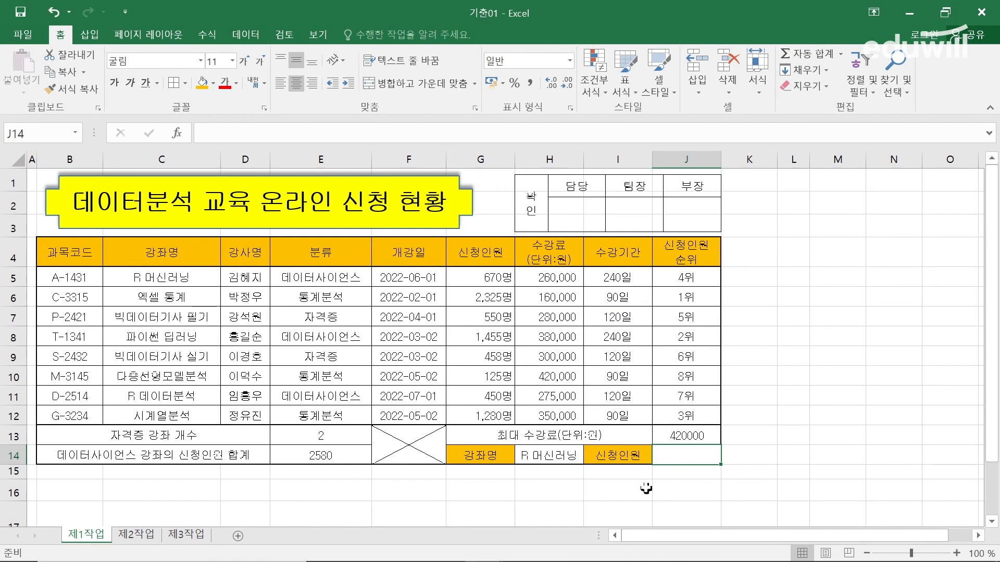
pyautogui.write('=')
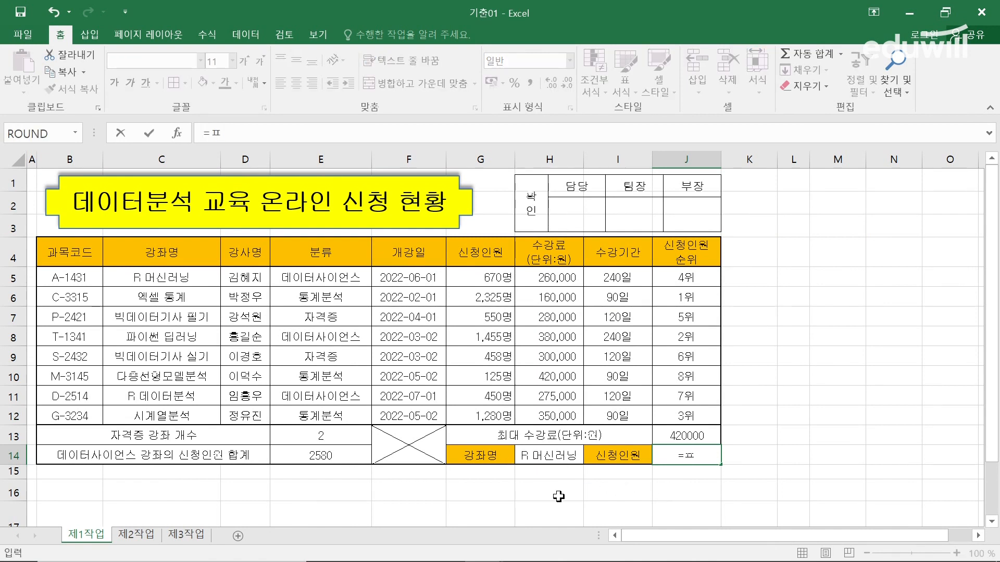
pyautogui.write('VL')
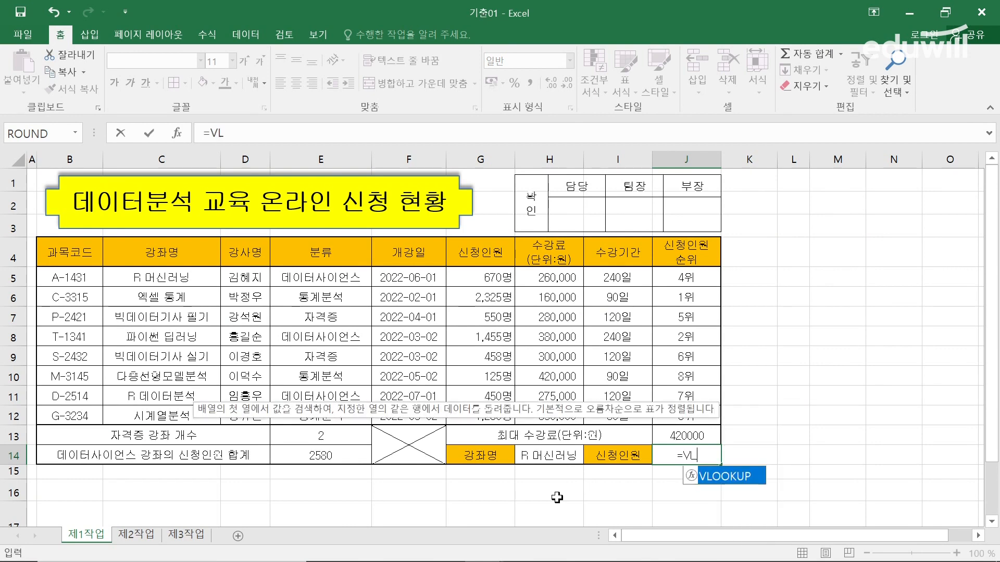
pyautogui.press('Tab')
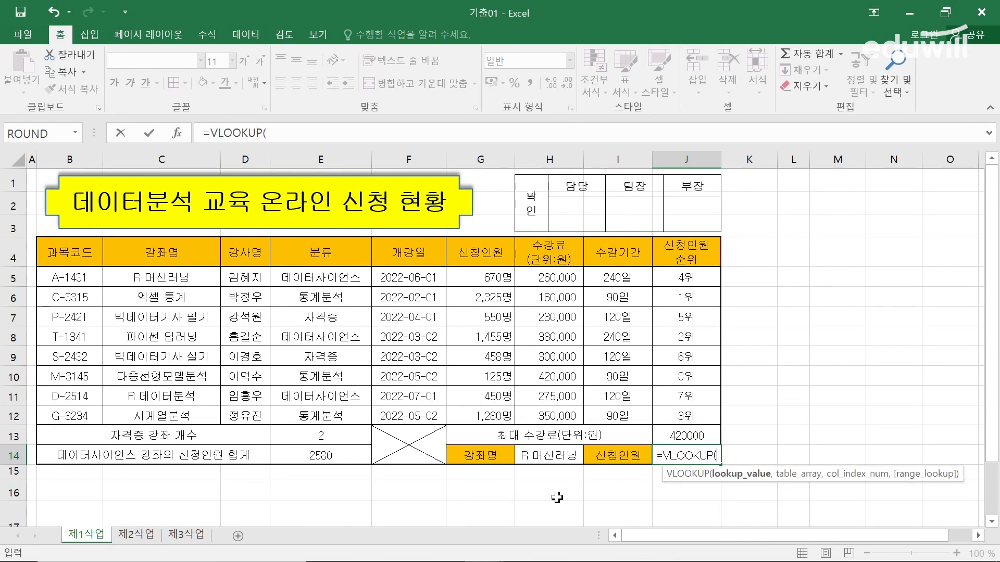
pyautogui.hotkey('ctrl', 'a')
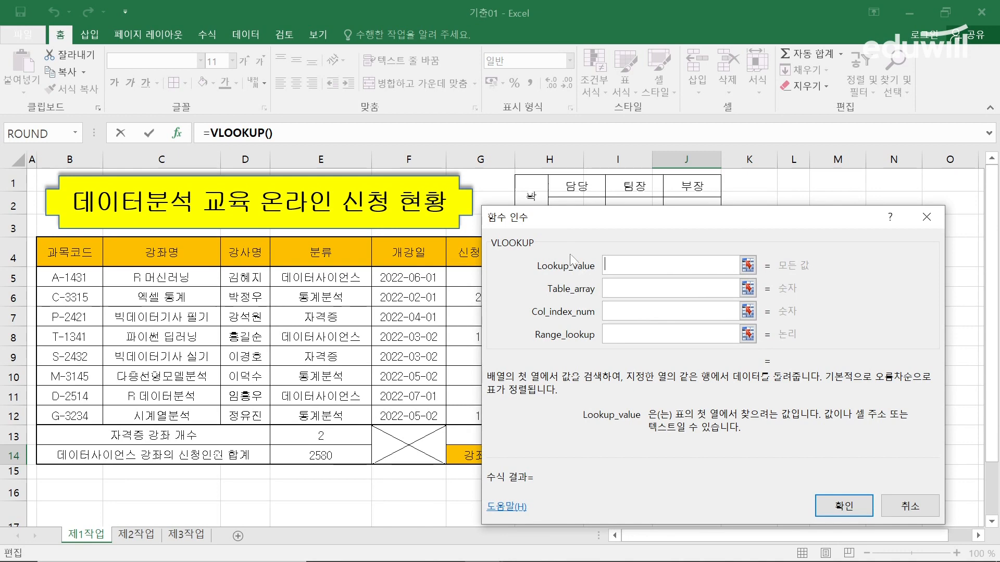
# Step: Clear the view of the table, set the VLOOKUP Lookup_value to H14 and activate the Table_array argument
pyautogui.moveTo(556, 220); pyautogui.dragTo(556, 185)
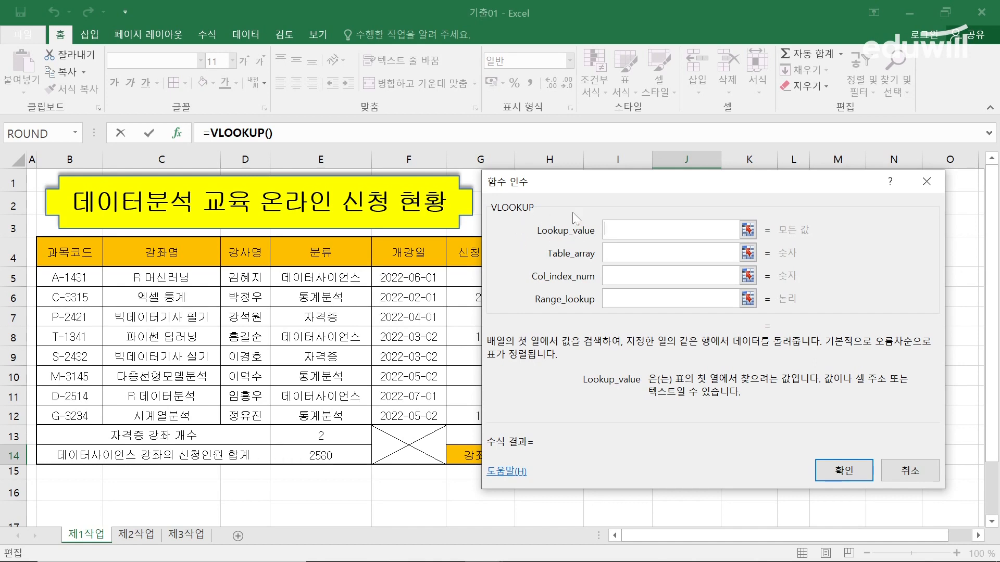
pyautogui.moveTo(575, 186); pyautogui.dragTo(605, 190)
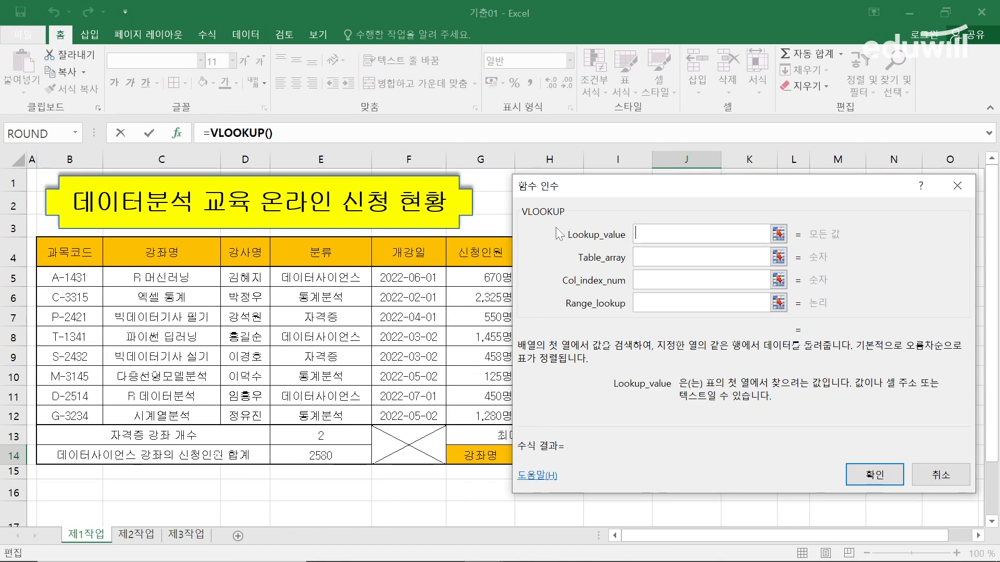
pyautogui.moveTo(560, 204); pyautogui.dragTo(644, 212)
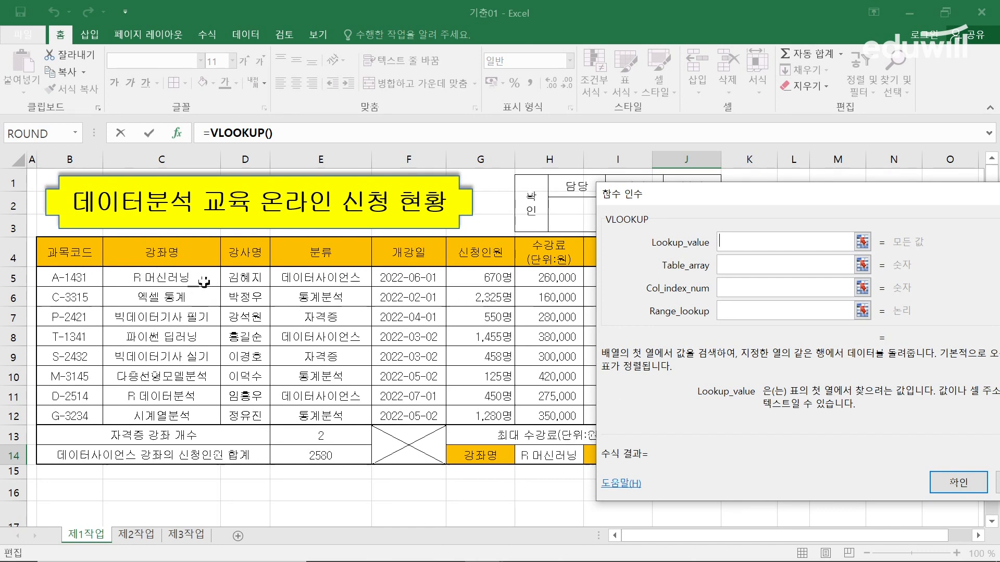
pyautogui.click(544, 453)
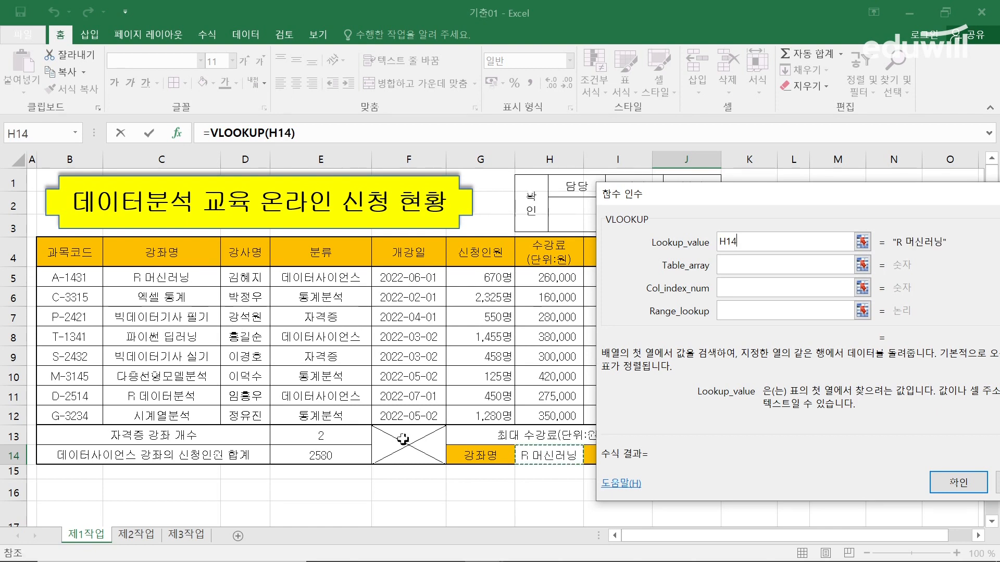
pyautogui.click(744, 266)
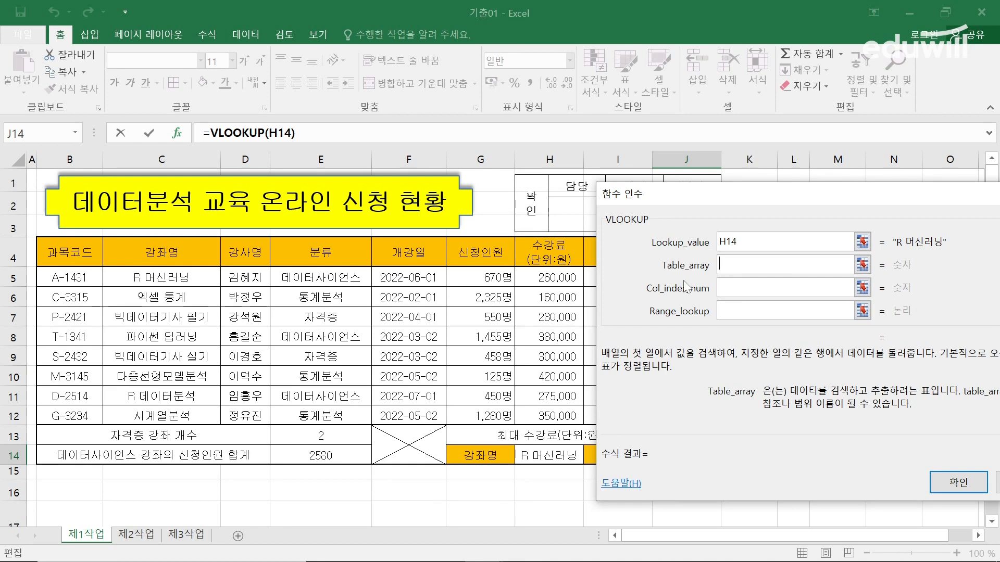
pyautogui.moveTo(54, 253); pyautogui.dragTo(477, 416)
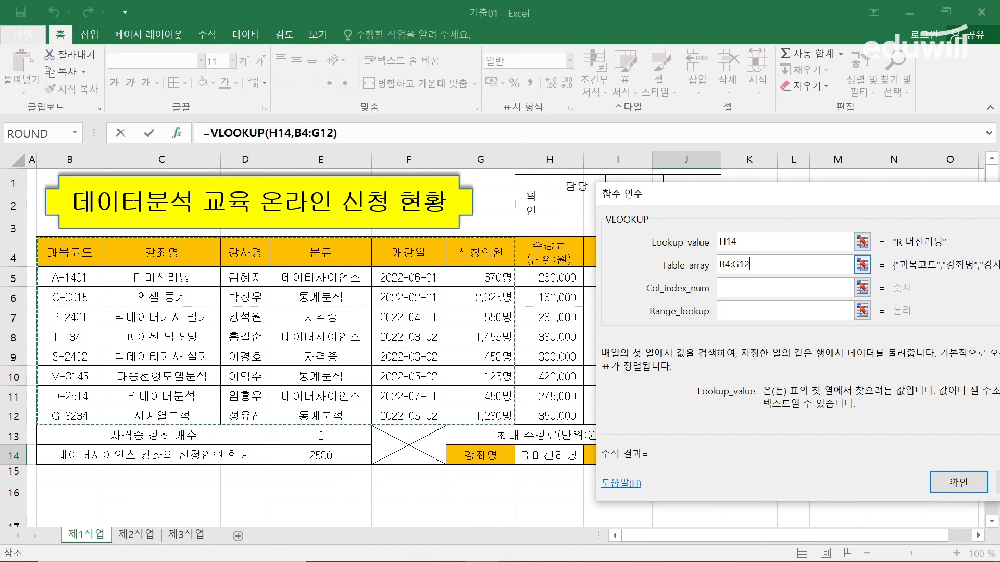
pyautogui.hotkey('shift', 'Home')
pyautogui.press('BackSpace')
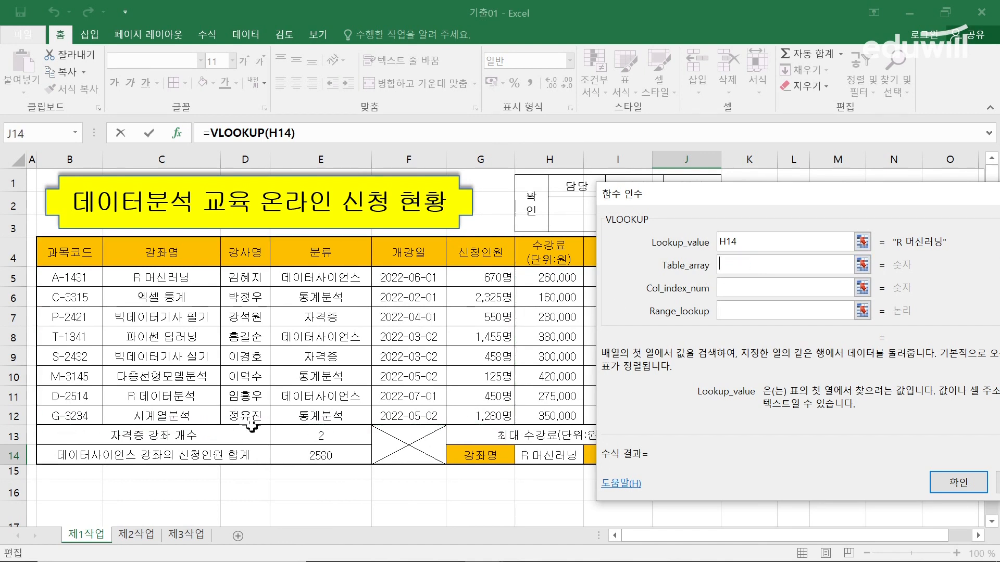
# Step: Set the VLOOKUP Table_array to C5:J12, beginning at the 강좌명 column and leaving out the header row
pyautogui.moveTo(167, 251); pyautogui.dragTo(544, 415)
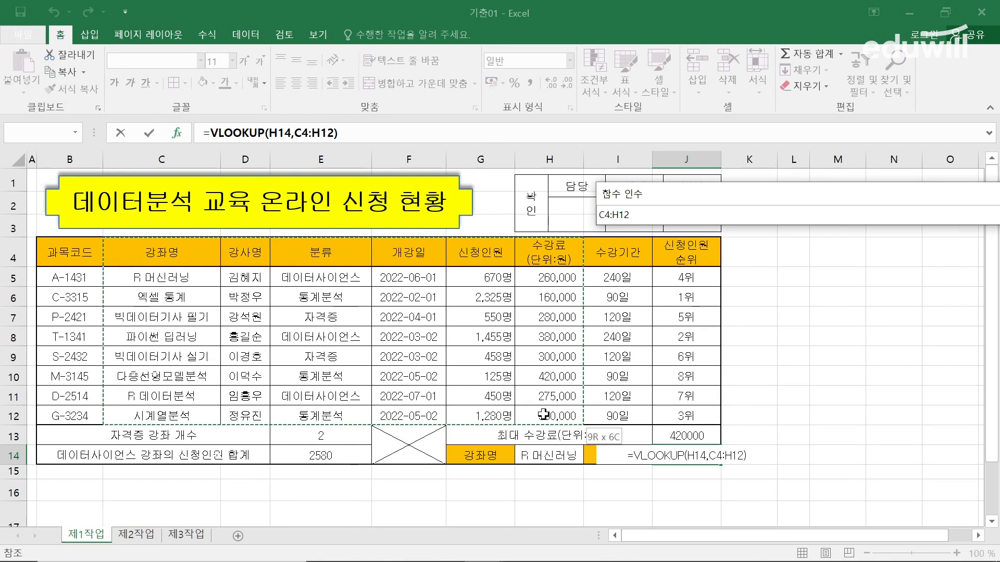
pyautogui.moveTo(544, 415); pyautogui.dragTo(677, 423)
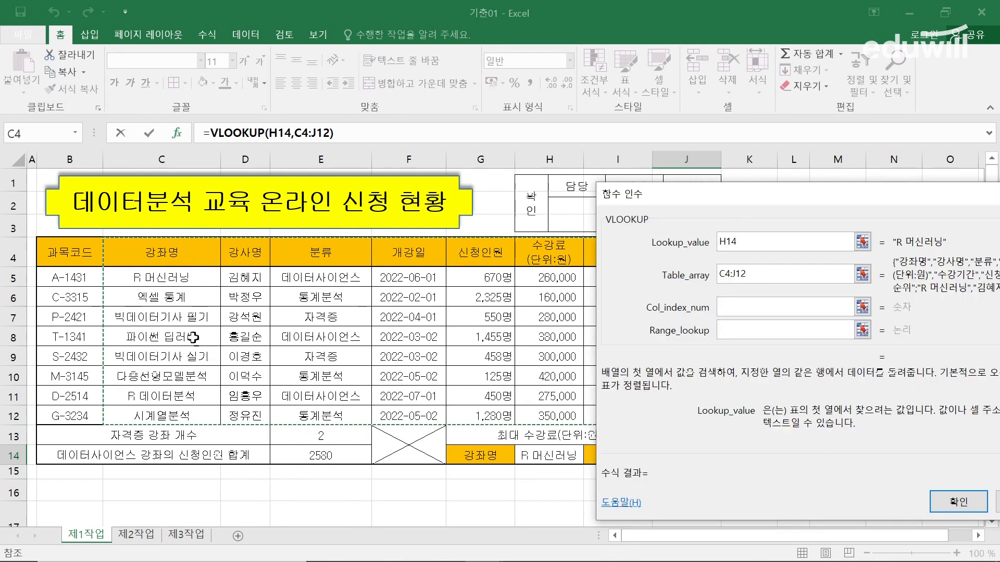
pyautogui.moveTo(471, 283); pyautogui.dragTo(656, 412)
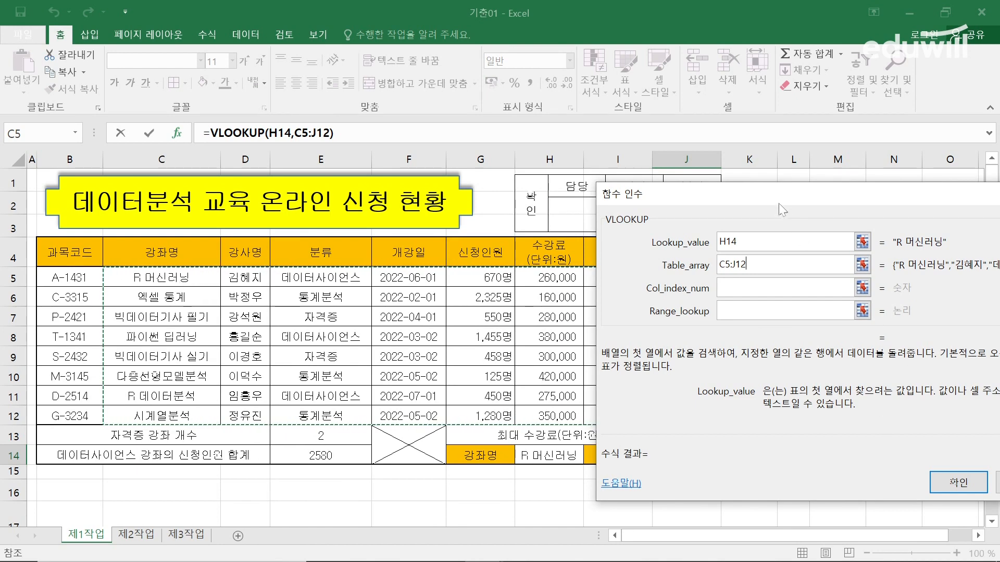
# Step: Replace the VLOOKUP Table_array with C5:H12, ending the range at the 수강료 column
pyautogui.moveTo(784, 213); pyautogui.dragTo(745, 200)
pyautogui.click(714, 299)
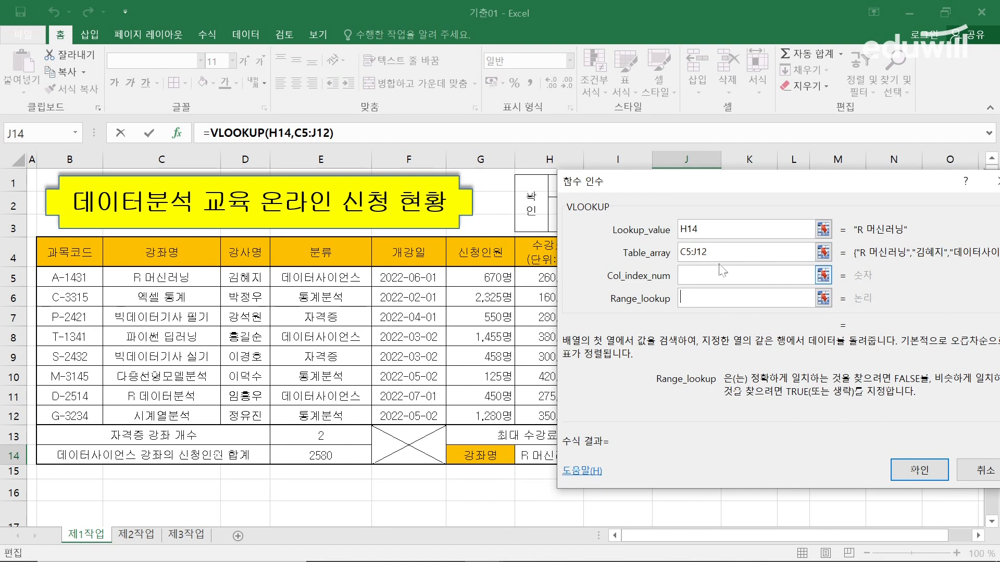
pyautogui.click(707, 254)
pyautogui.moveTo(707, 254); pyautogui.dragTo(668, 239)
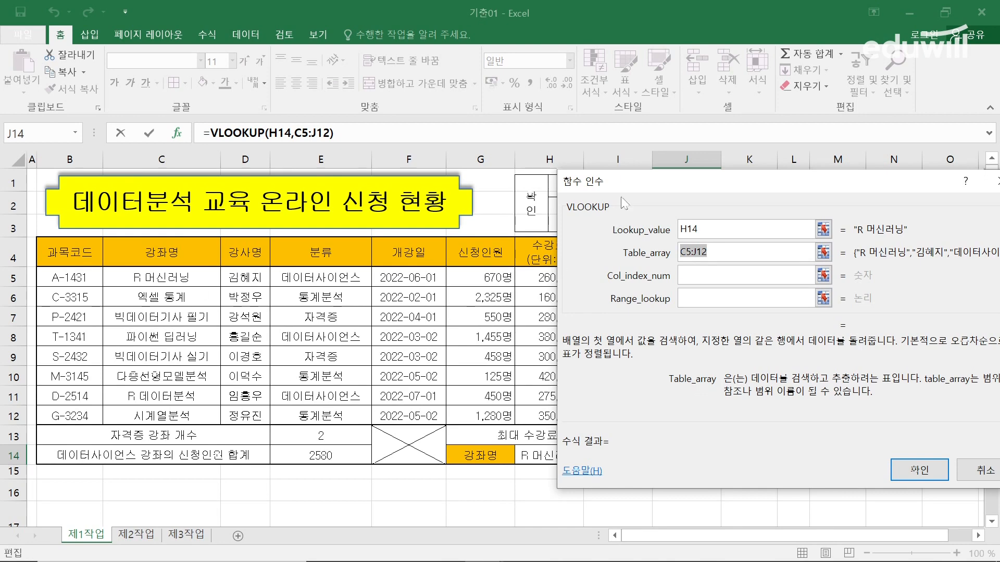
pyautogui.moveTo(623, 200); pyautogui.dragTo(714, 349)
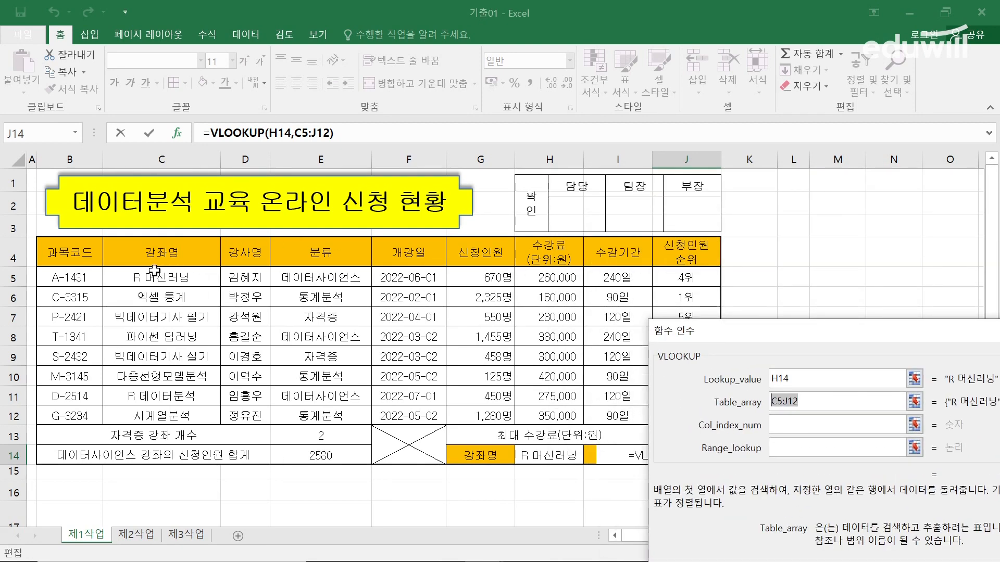
pyautogui.moveTo(158, 277); pyautogui.dragTo(541, 412)
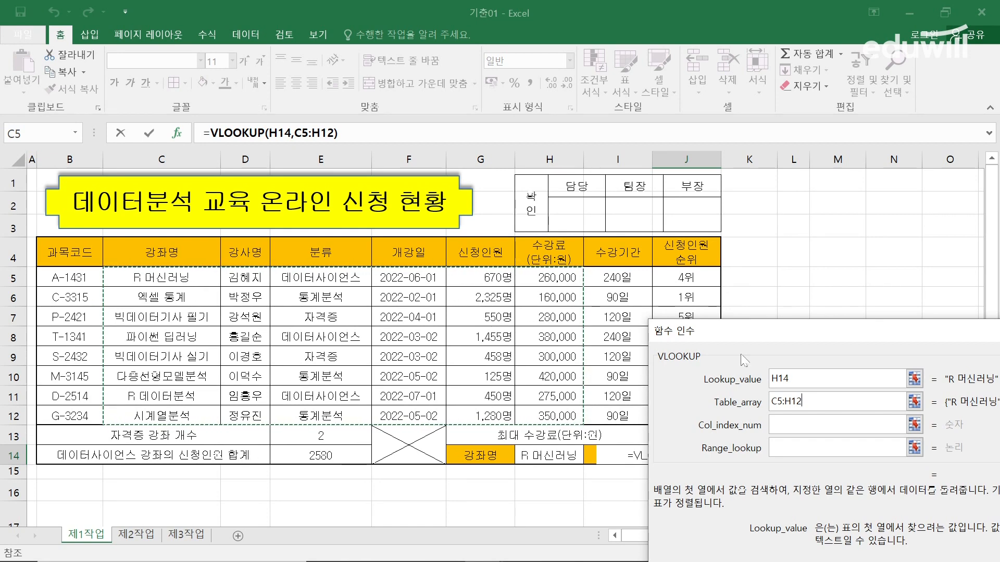
pyautogui.moveTo(732, 332); pyautogui.dragTo(657, 176)
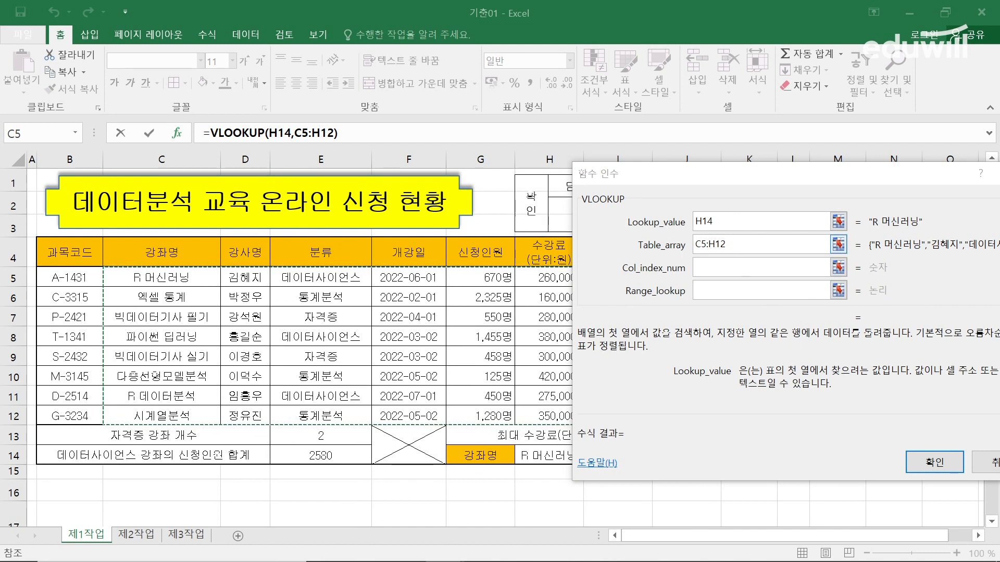
# Step: Set the VLOOKUP Table_array back to C5:J12, from the 강좌명 column through the 신청인원 순위 column
pyautogui.click(710, 244)
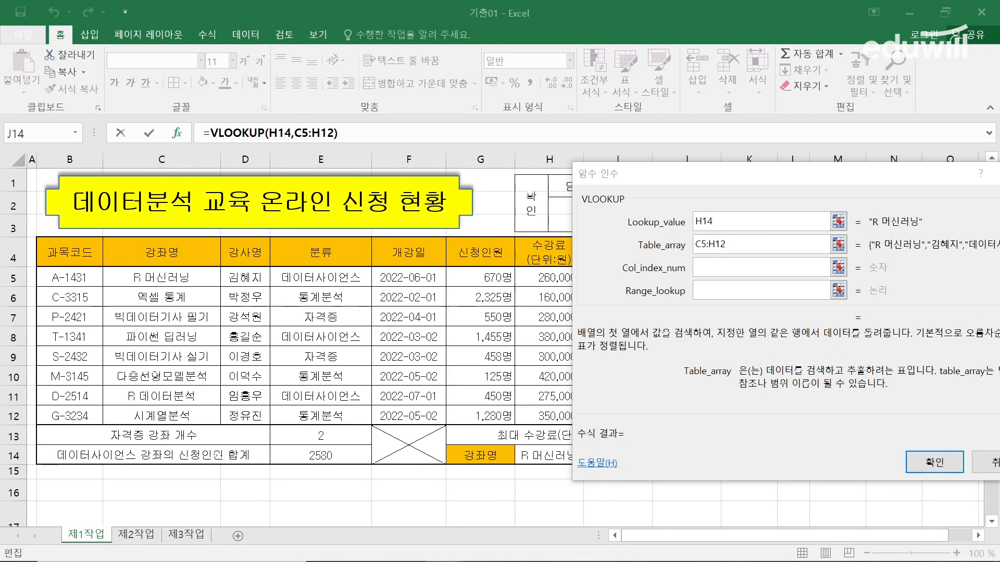
pyautogui.click(838, 243)
pyautogui.moveTo(663, 211); pyautogui.dragTo(670, 191)
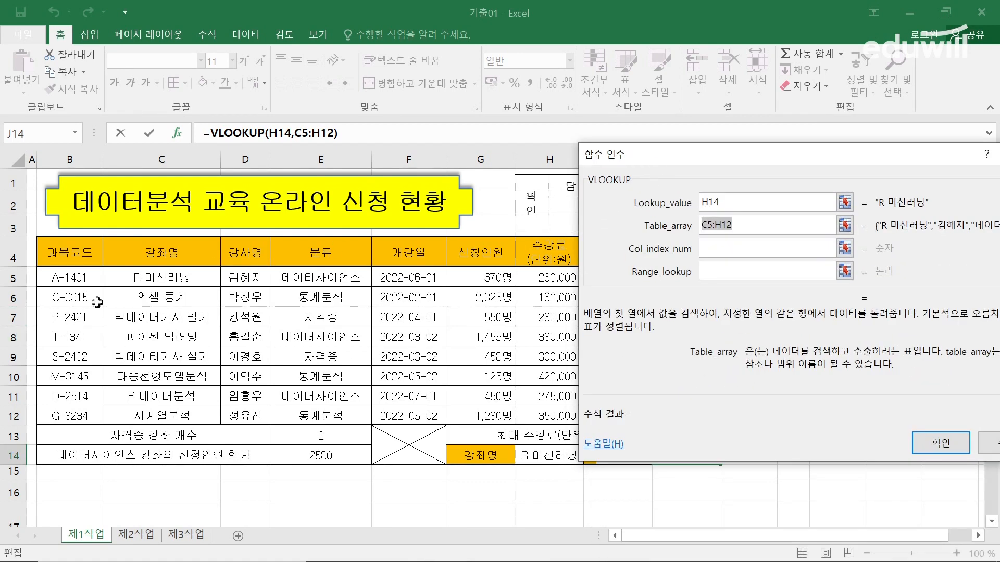
pyautogui.moveTo(119, 278); pyautogui.dragTo(683, 412)
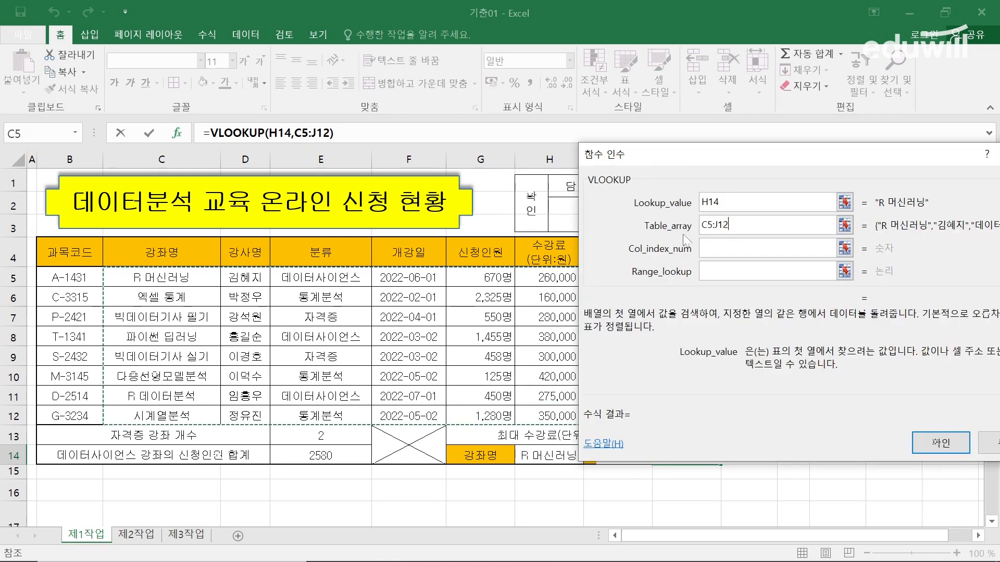
pyautogui.moveTo(676, 156)
pyautogui.mouseDown()
pyautogui.moveTo(719, 141)
pyautogui.moveTo(661, 158)
pyautogui.moveTo(667, 174)
pyautogui.mouseUp()
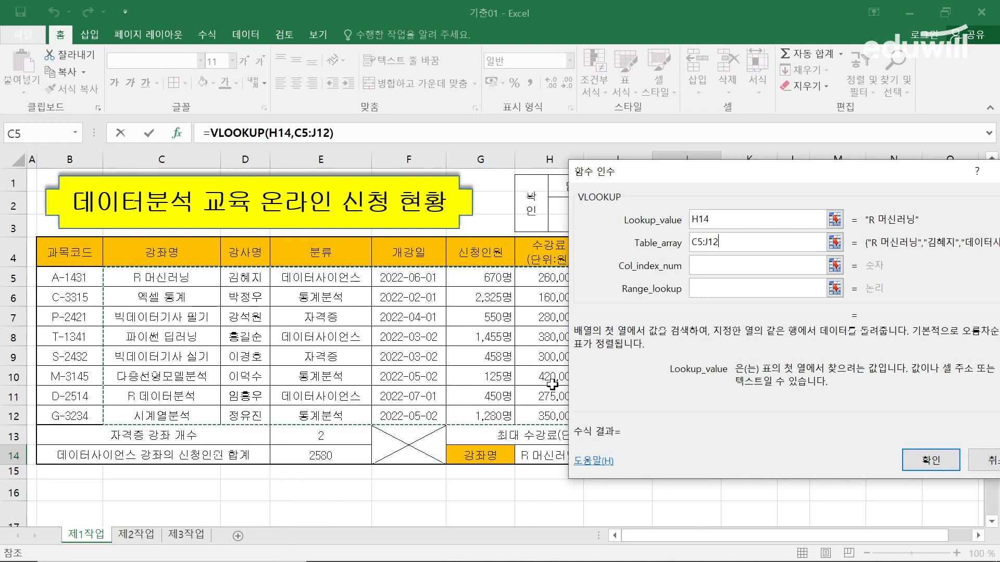
# Step: Set VLOOKUP's Col_index_num to 5 and Range_lookup to 0, and complete the formula in J14
pyautogui.click(714, 266)
pyautogui.write('5')
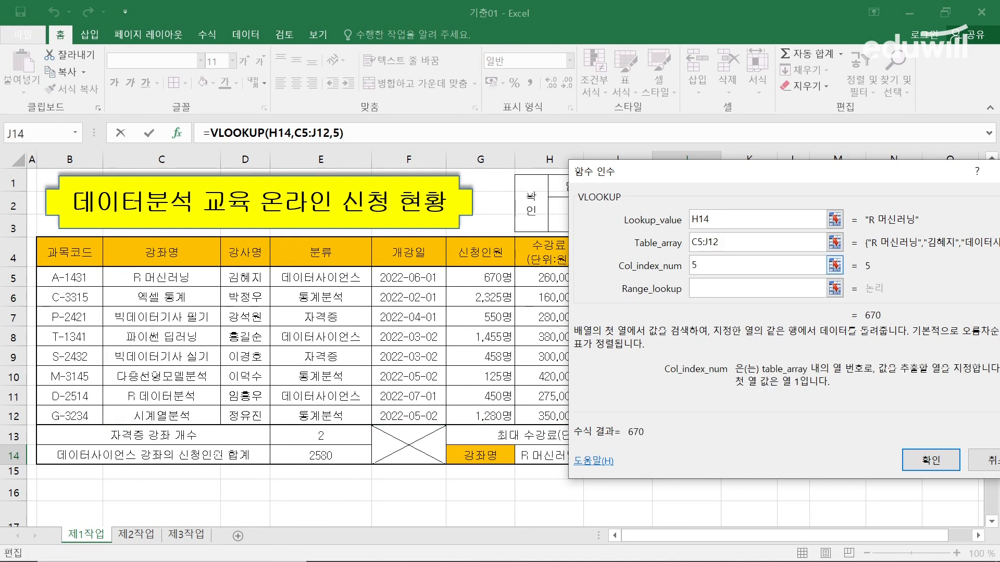
pyautogui.click(709, 287)
pyautogui.click(709, 294)
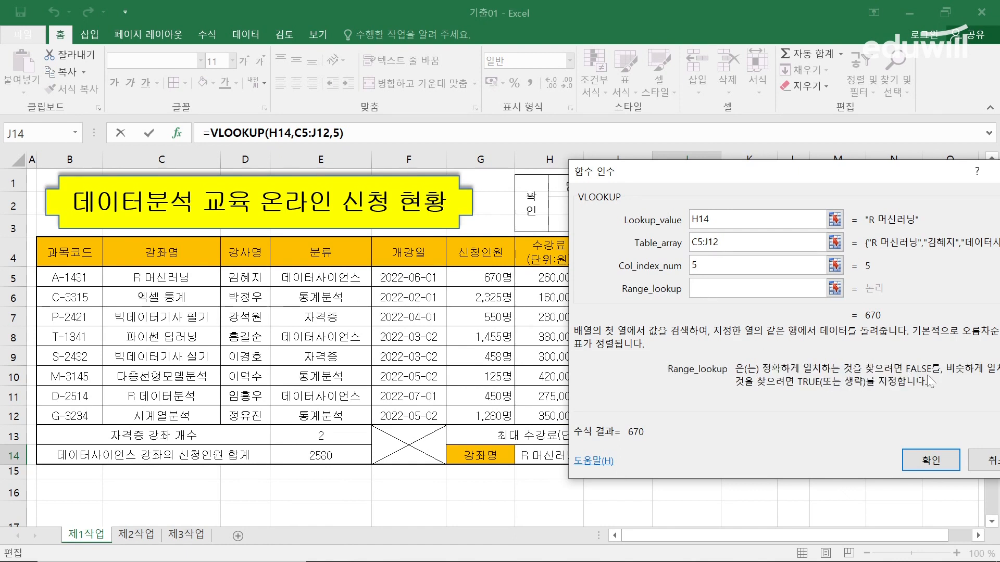
pyautogui.write('0')
pyautogui.moveTo(708, 170); pyautogui.dragTo(561, 113)
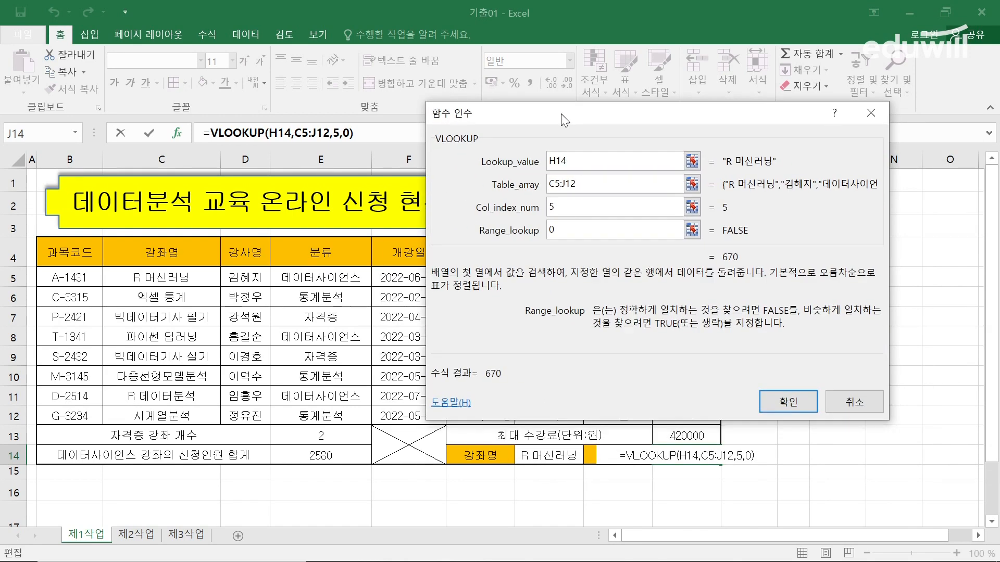
pyautogui.click(782, 402)
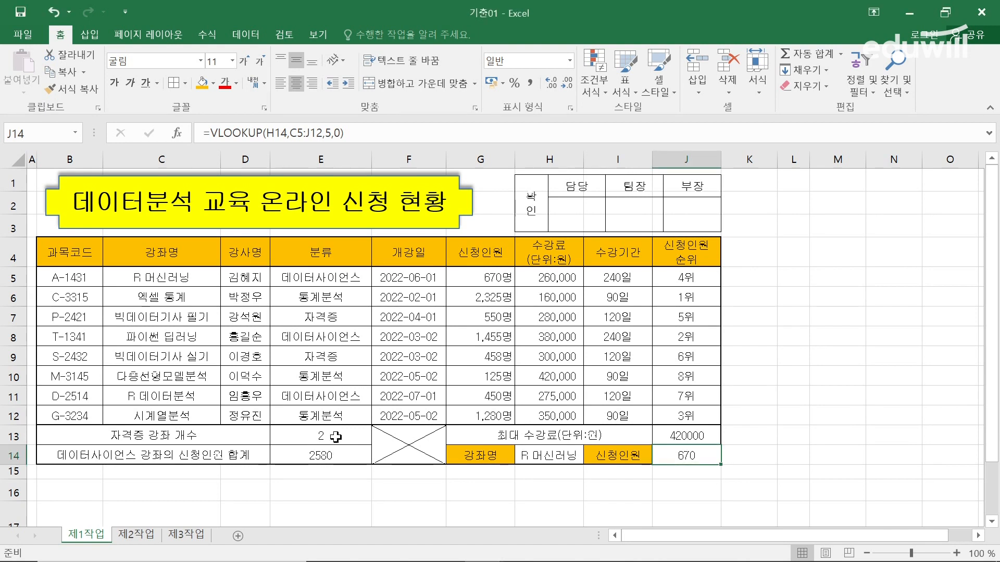
# Step: Apply the comma number style to the result cells E13:E14 and J13:J14
pyautogui.moveTo(336, 437); pyautogui.dragTo(339, 453)
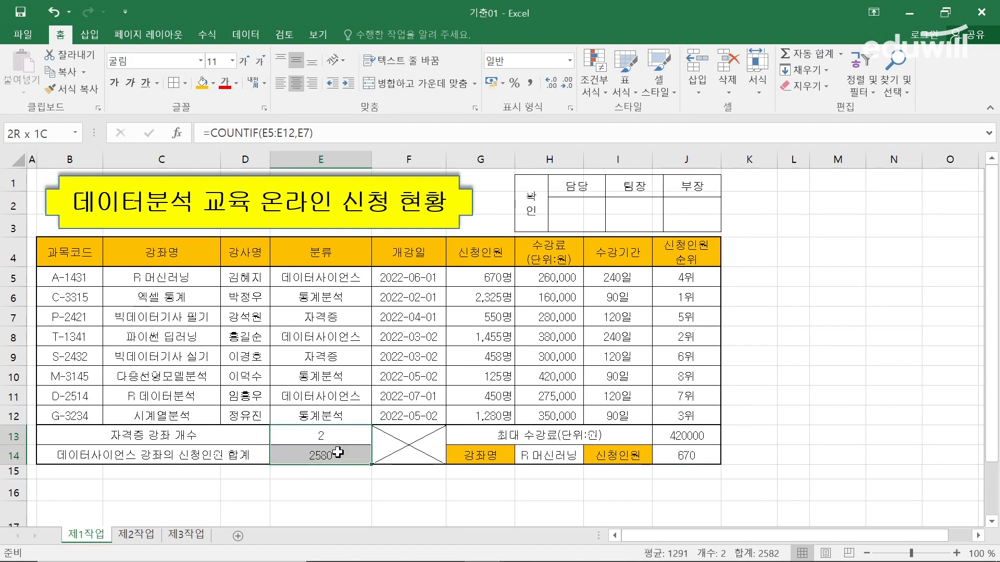
pyautogui.keyDown('ctrl'); pyautogui.click(683, 440); pyautogui.keyUp('ctrl')
pyautogui.keyDown('ctrl'); pyautogui.click(684, 455); pyautogui.keyUp('ctrl')
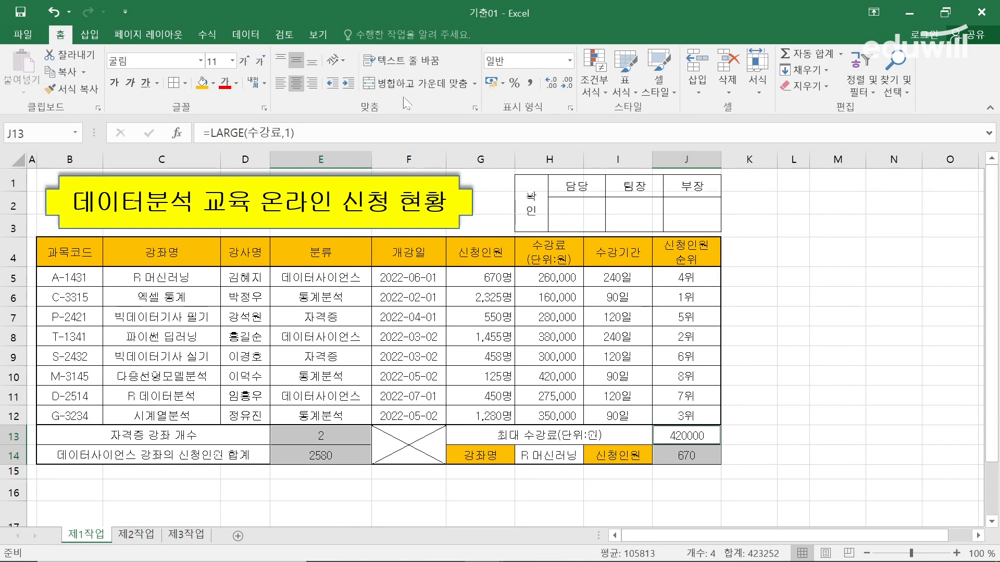
pyautogui.click(529, 84)
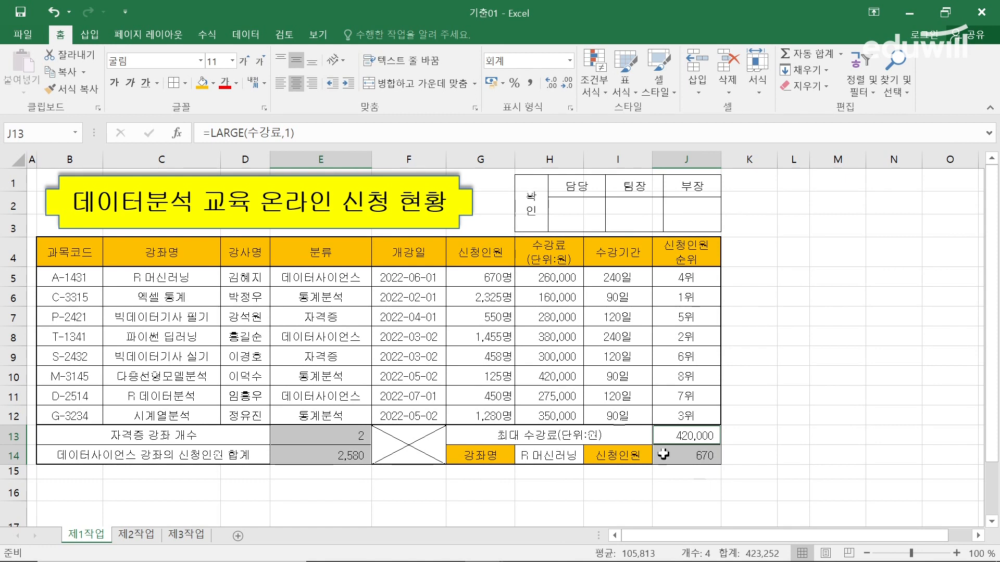
pyautogui.click(589, 402)
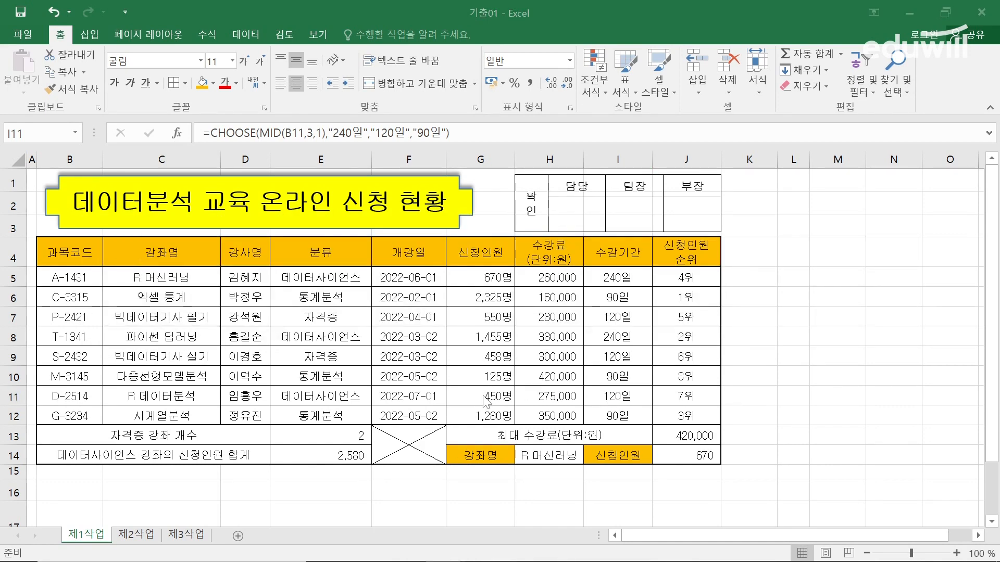
# Step: Check condition (7) in the exam PDF and start a formula-based conditional formatting rule for B5:J12 in Excel
pyautogui.hotkey('alt', 'Tab')
pyautogui.hotkey('alt', 'Tab')
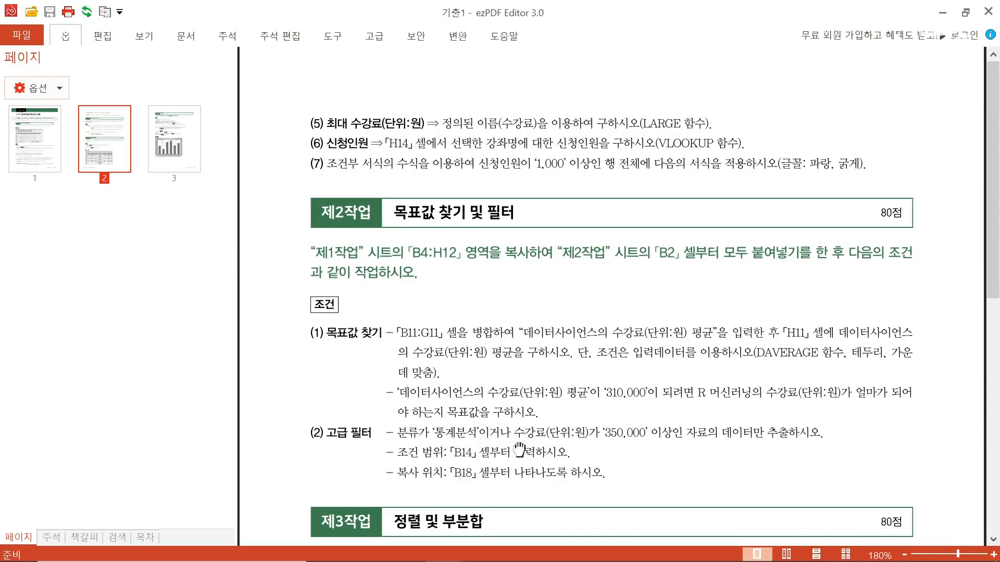
pyautogui.moveTo(519, 448); pyautogui.dragTo(518, 450)
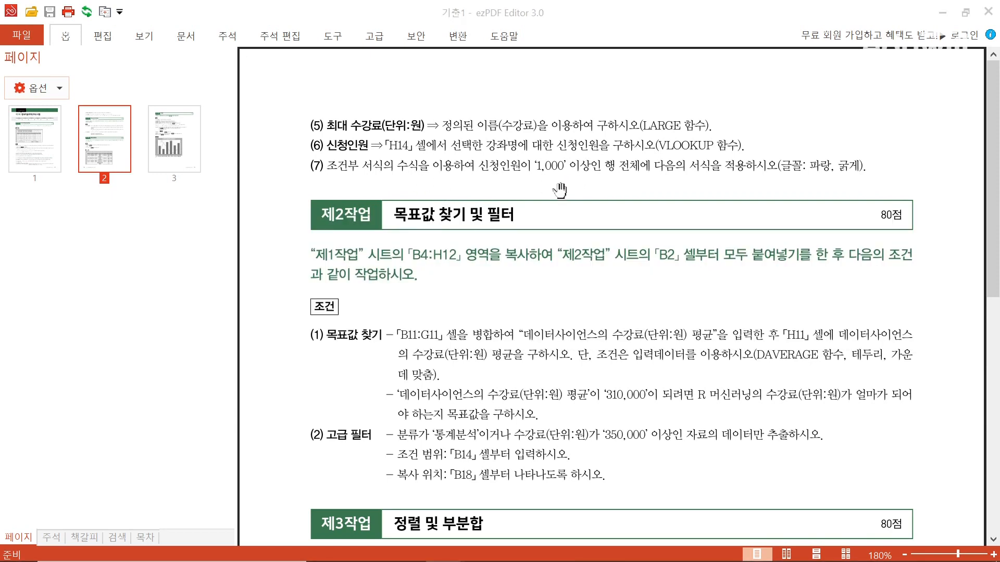
pyautogui.hotkey('alt', 'Tab')
pyautogui.hotkey('alt', 'Tab')
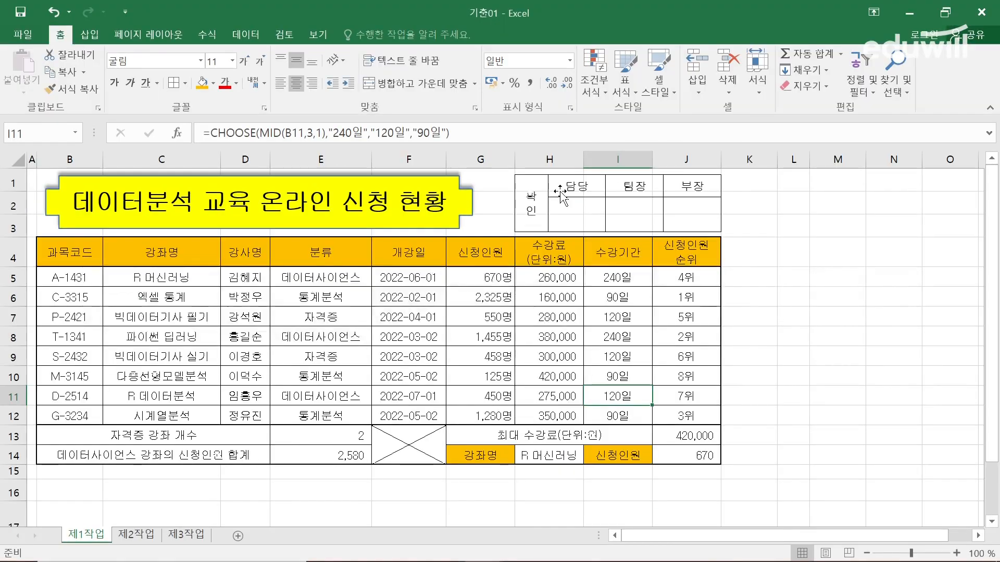
pyautogui.click(412, 341)
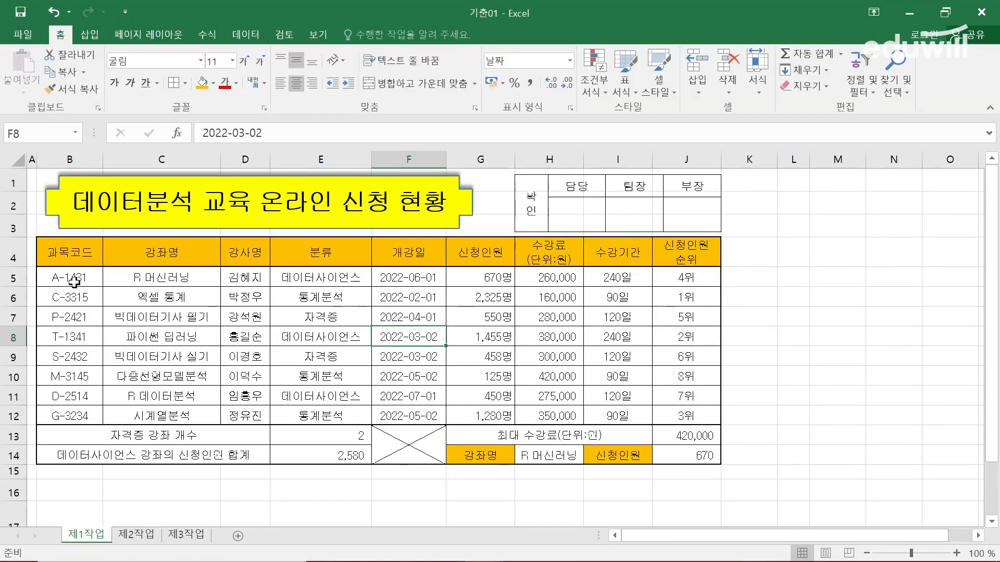
pyautogui.moveTo(60, 280); pyautogui.dragTo(676, 414)
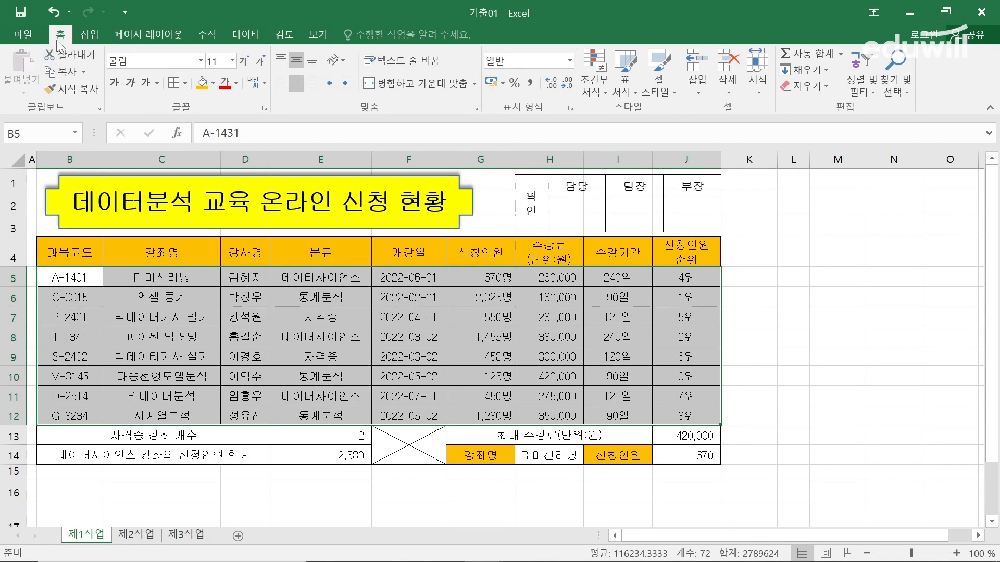
pyautogui.click(589, 92)
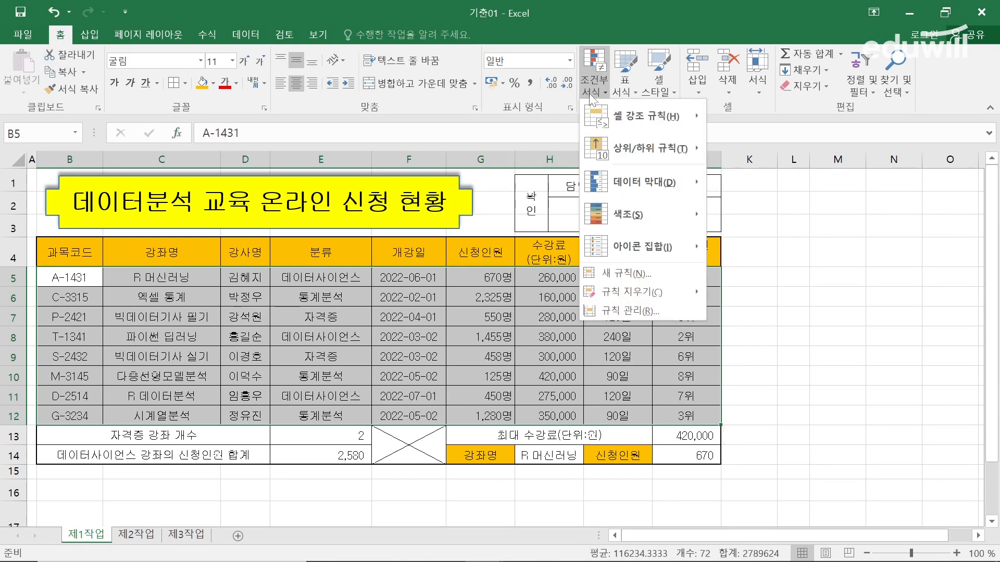
pyautogui.click(646, 276)
pyautogui.click(564, 256)
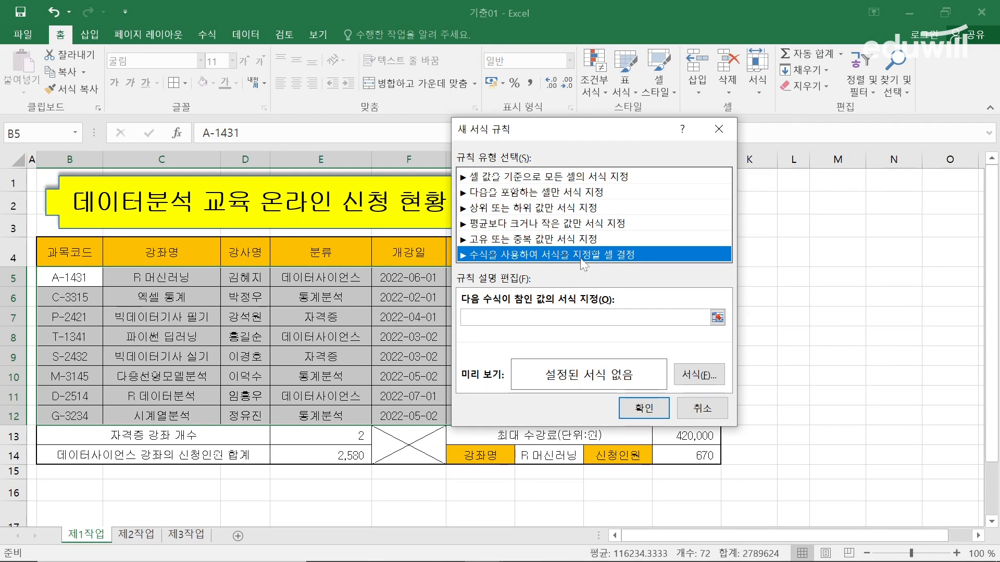
# Step: Enter the rule formula =$G5>=1000, fixing only the column of the 신청인원 reference
pyautogui.moveTo(554, 139); pyautogui.dragTo(662, 223)
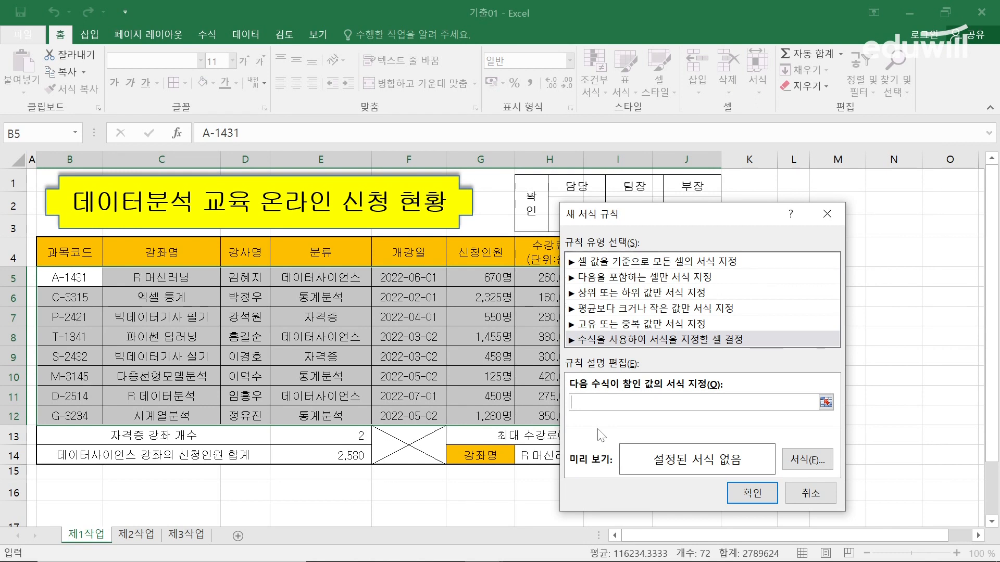
pyautogui.write('=')
pyautogui.click(487, 281)
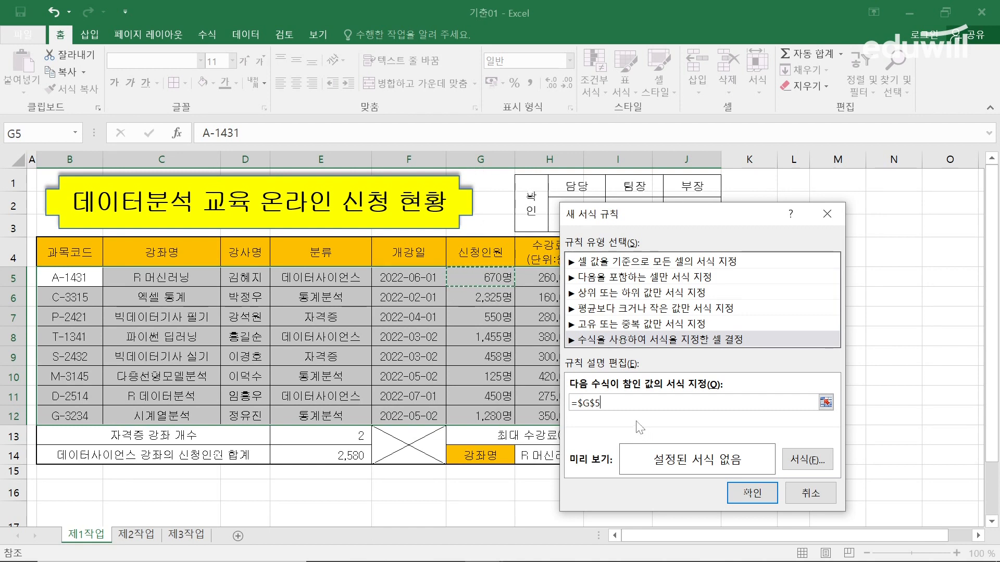
pyautogui.press('F4')
pyautogui.press('F4')
pyautogui.write('>')
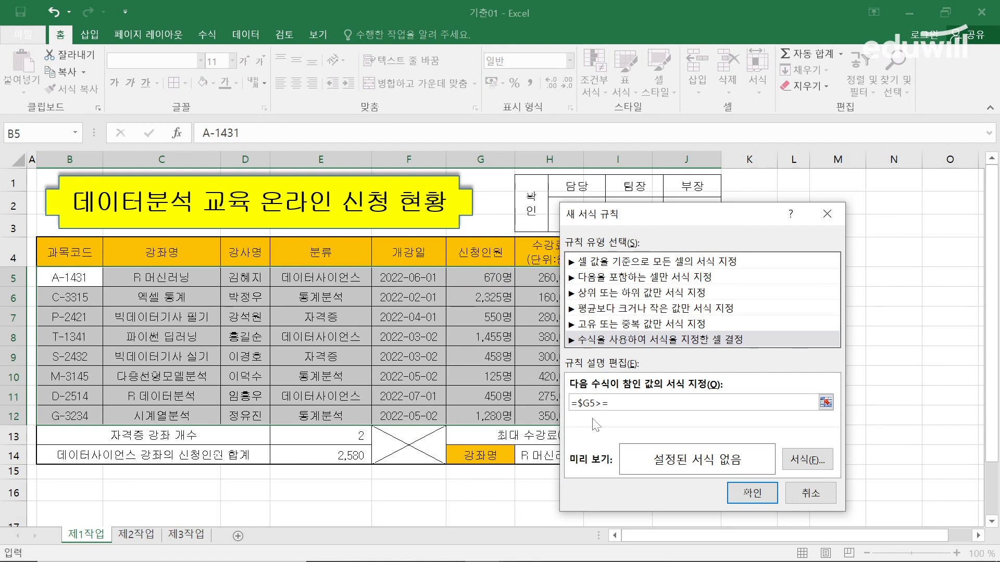
pyautogui.write('=1000')
# Step: Set the rule's font style to 굵게 and its colour to standard blue, and apply the rule to the table
pyautogui.moveTo(593, 224); pyautogui.dragTo(557, 153)
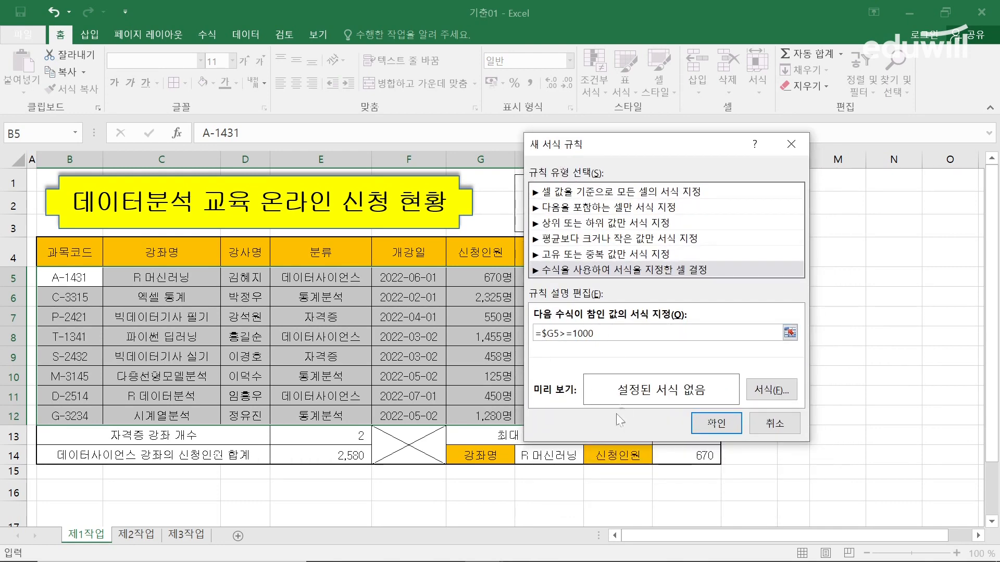
pyautogui.click(790, 395)
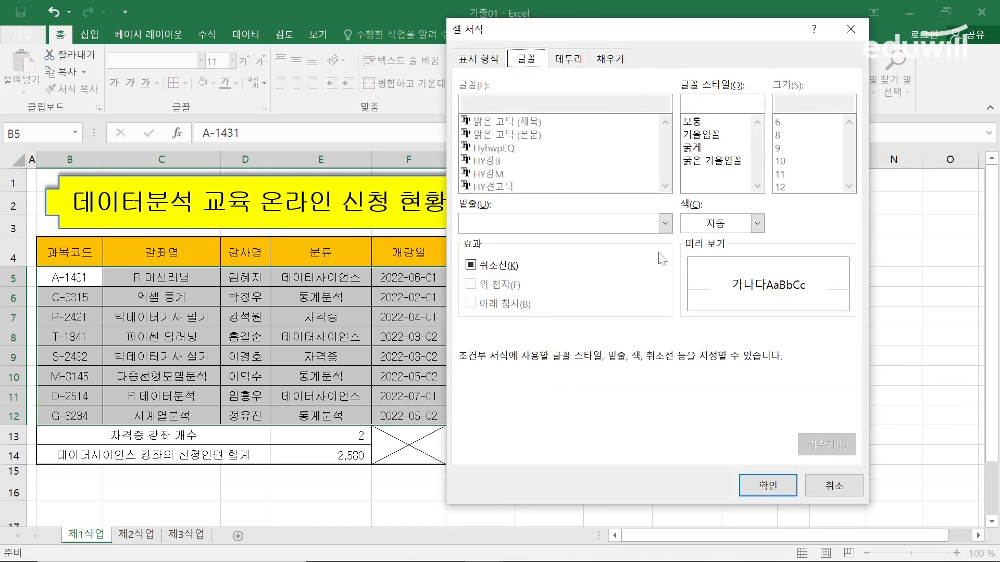
pyautogui.click(692, 148)
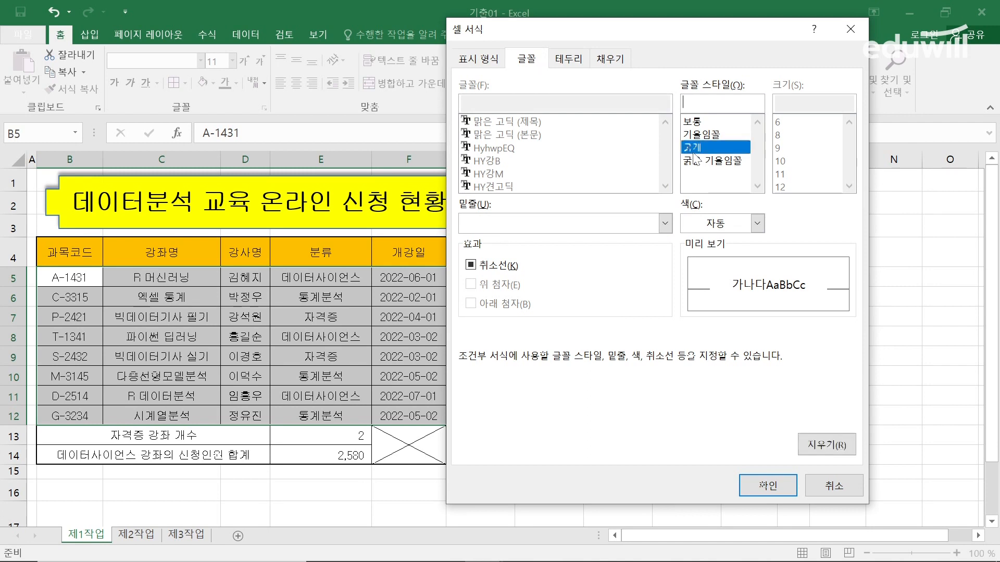
pyautogui.click(757, 223)
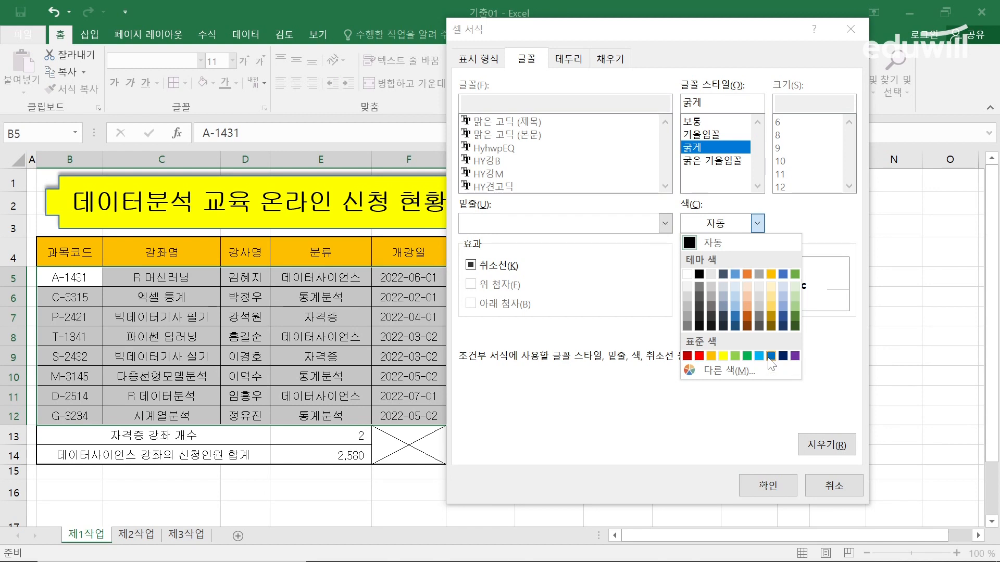
pyautogui.click(770, 356)
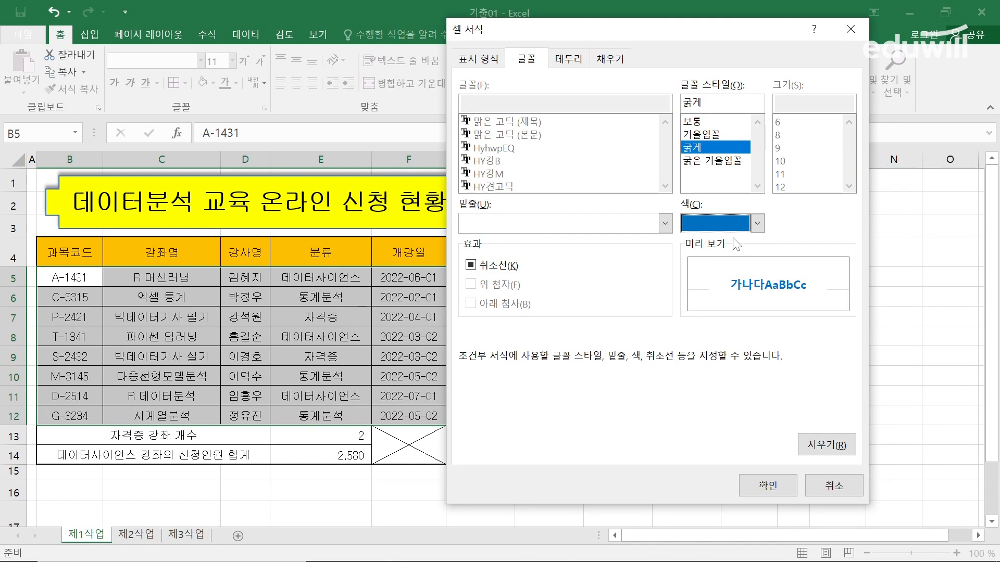
pyautogui.click(776, 489)
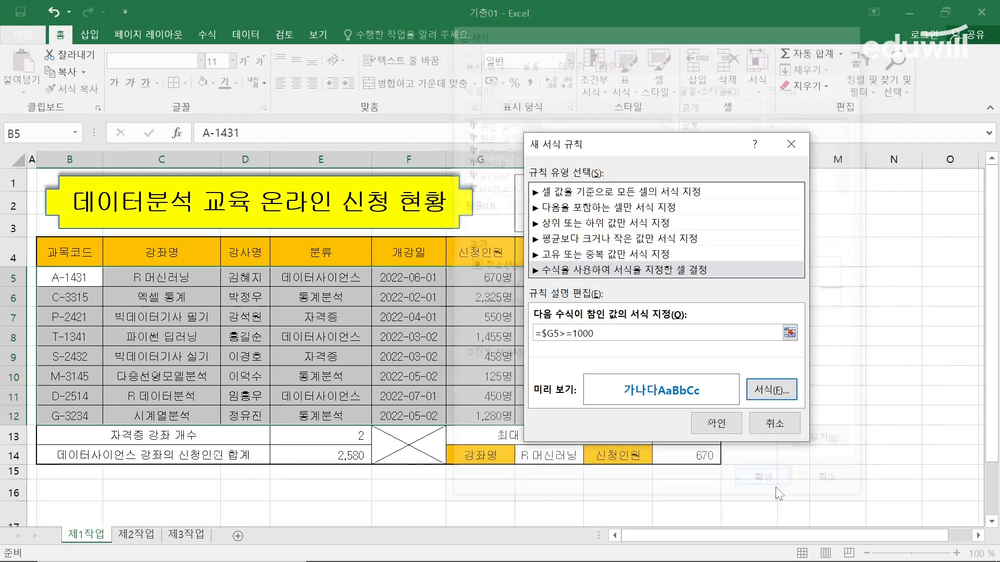
pyautogui.click(697, 423)
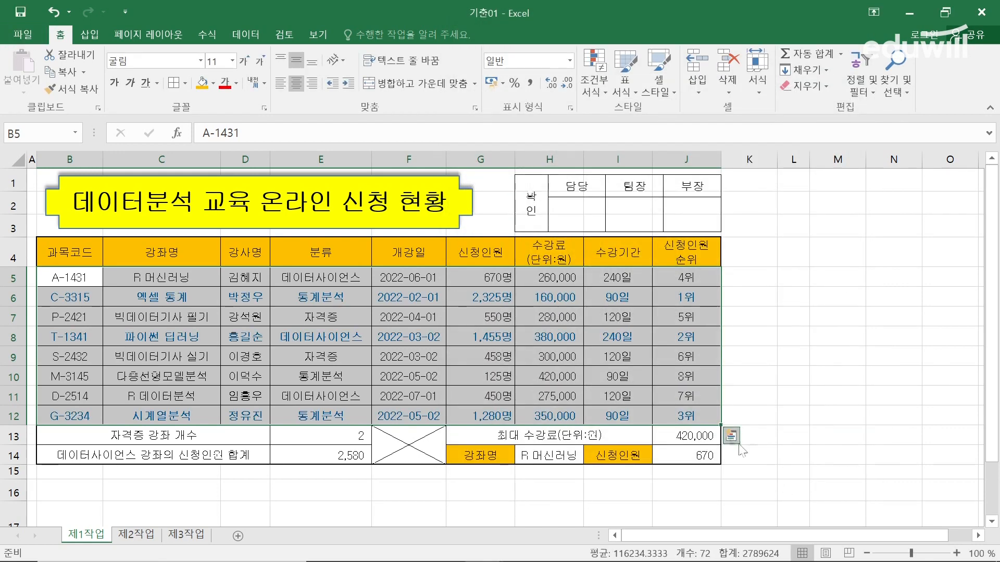
pyautogui.click(305, 395)
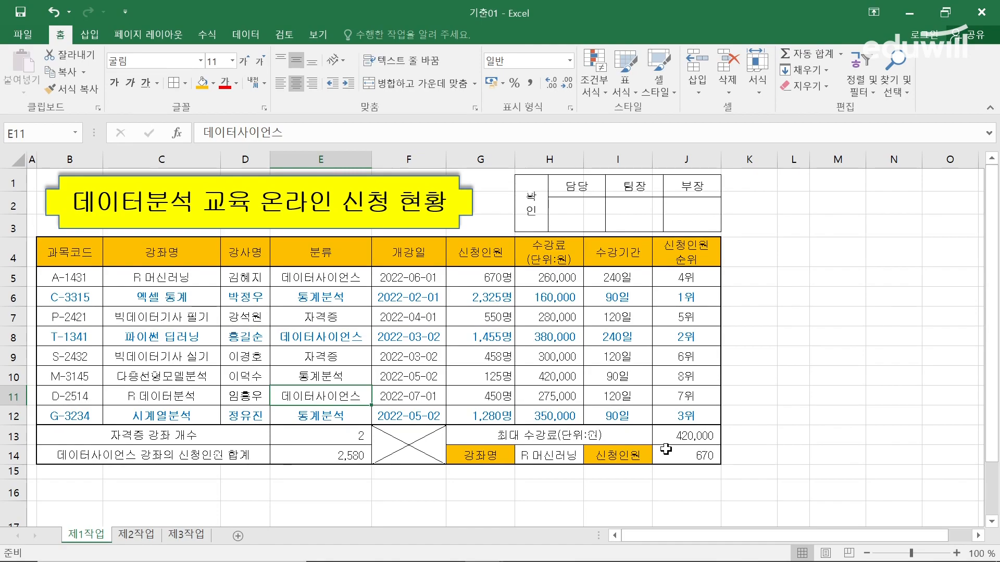
# Step: Check the 제2작업 conditions in the exam PDF, and paste the source column widths onto the table at B2 in Excel's 제3작업 sheet
pyautogui.hotkey('alt', 'Tab')
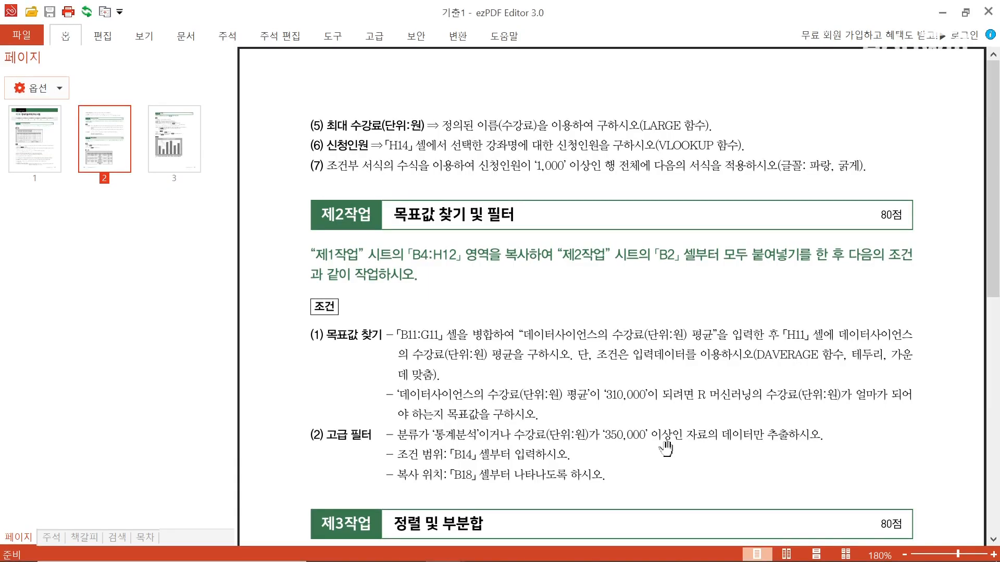
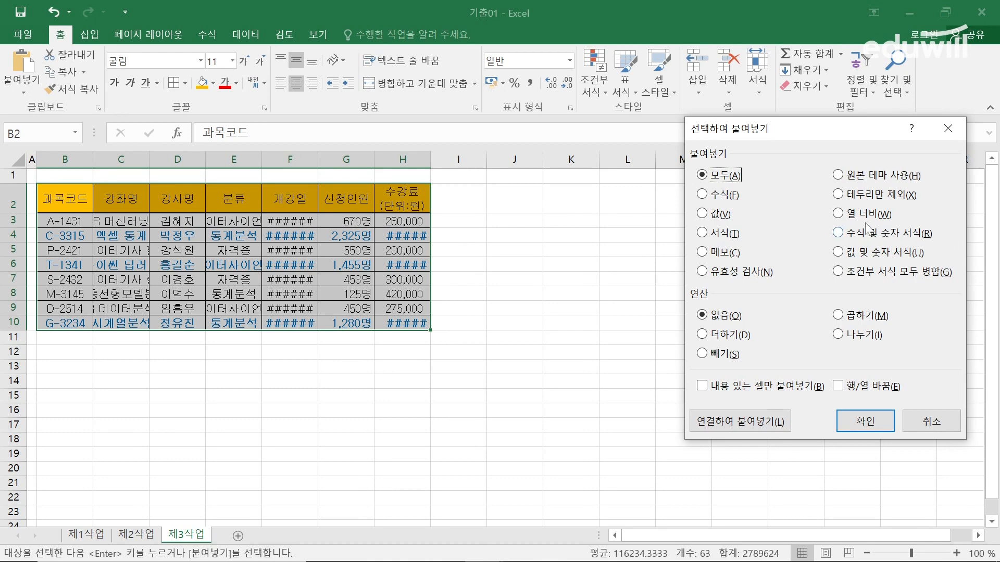
pyautogui.click(855, 423)
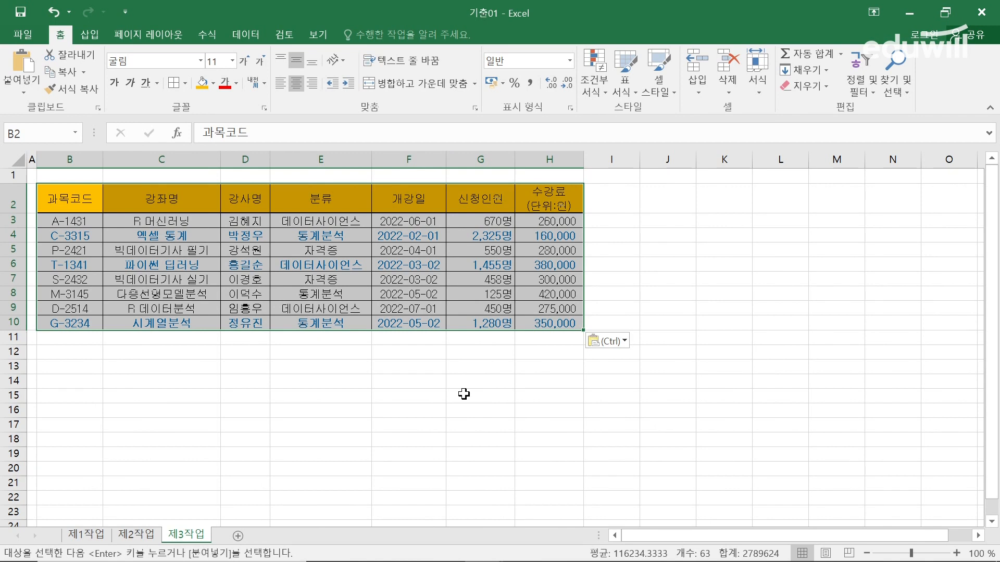
# Step: Sort the 제3작업 table by the 분류 column in descending text order
pyautogui.click(299, 219)
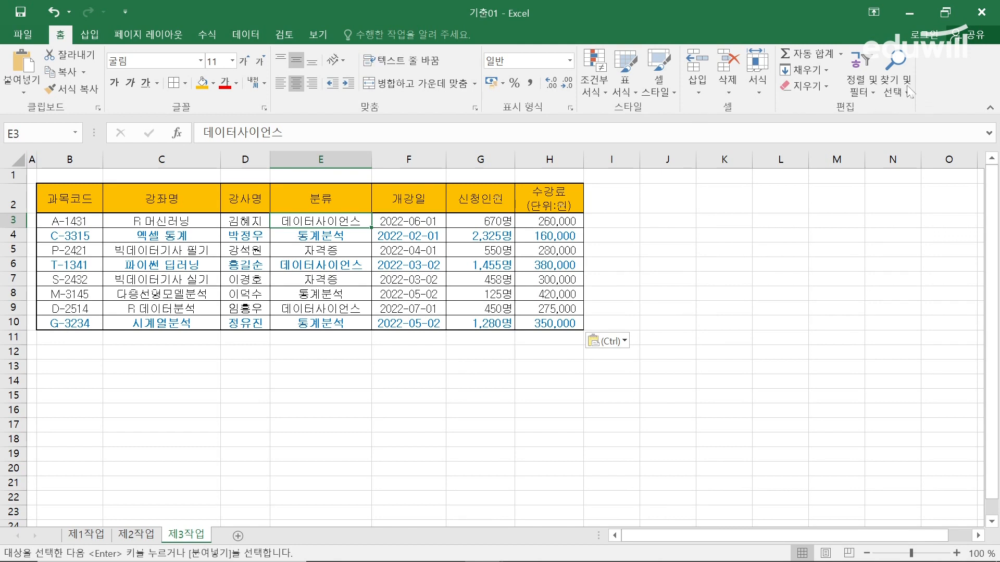
pyautogui.click(860, 84)
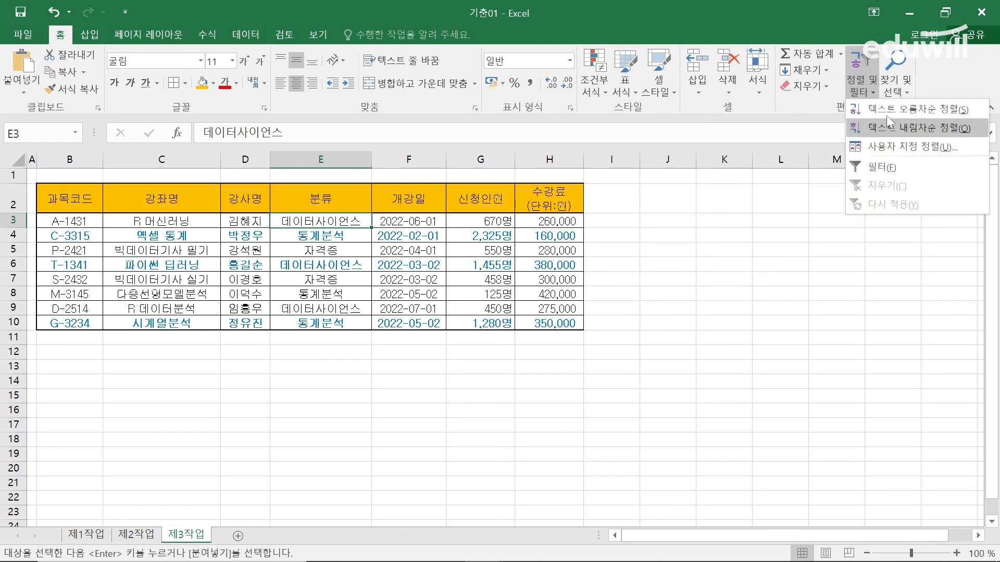
pyautogui.click(311, 217)
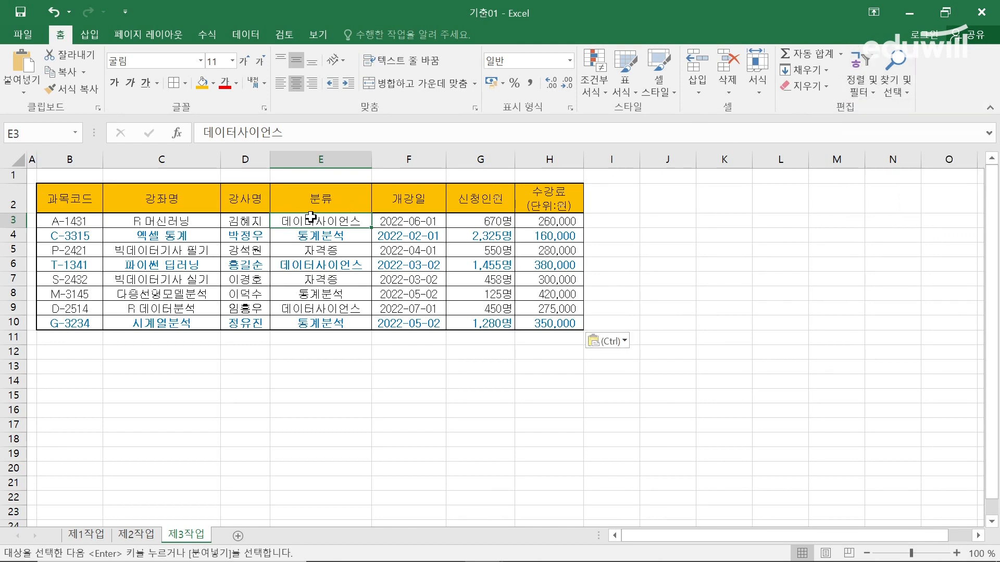
pyautogui.rightClick(316, 214)
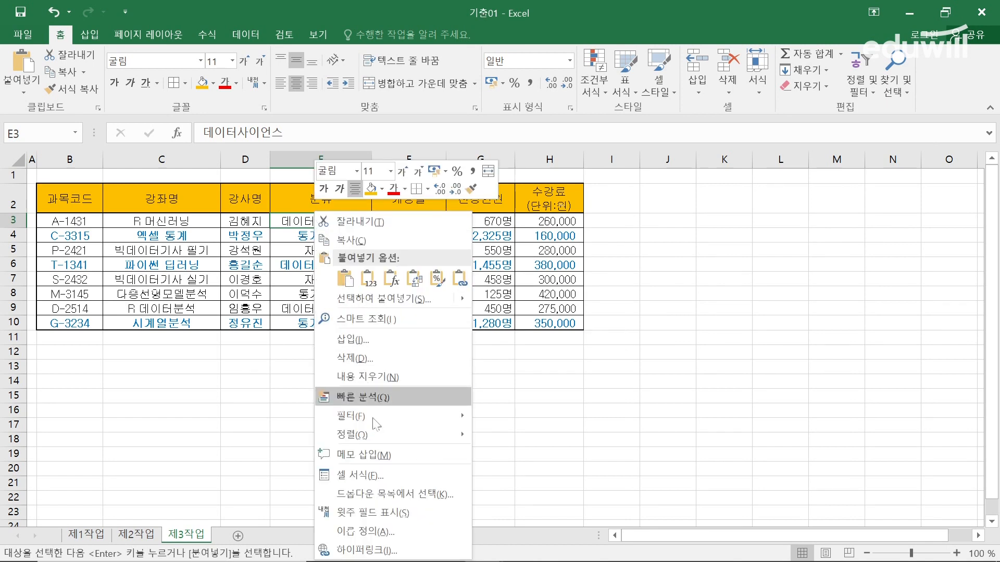
pyautogui.moveTo(378, 438)
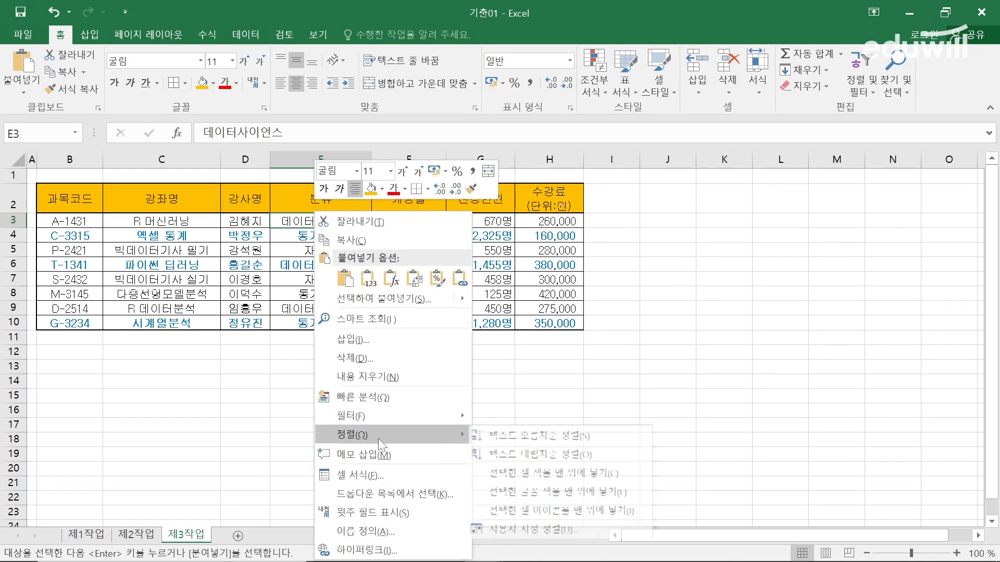
pyautogui.click(538, 457)
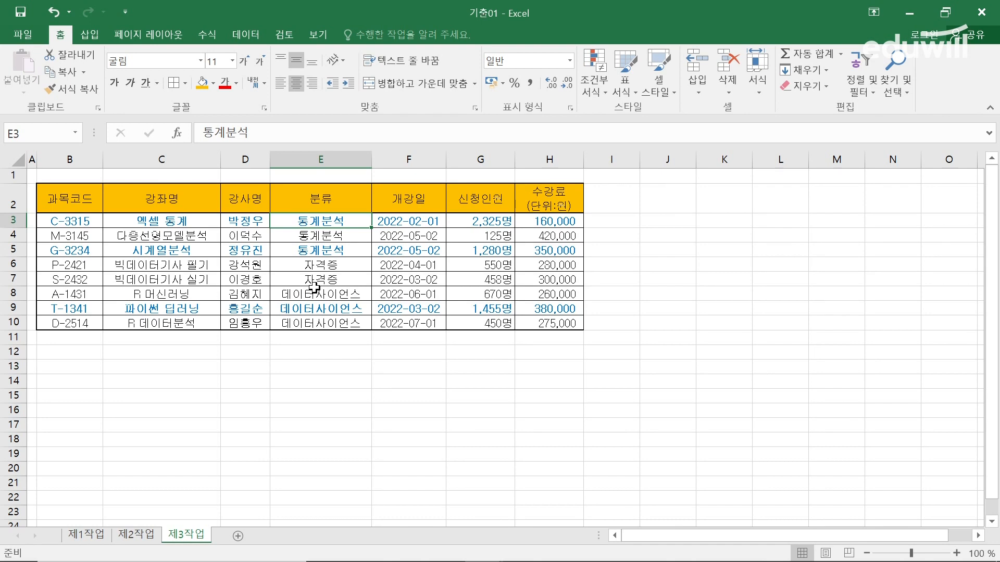
# Step: Add a subtotal to the table grouped by 분류, using the 개수 function on 강좌명 only
pyautogui.click(245, 36)
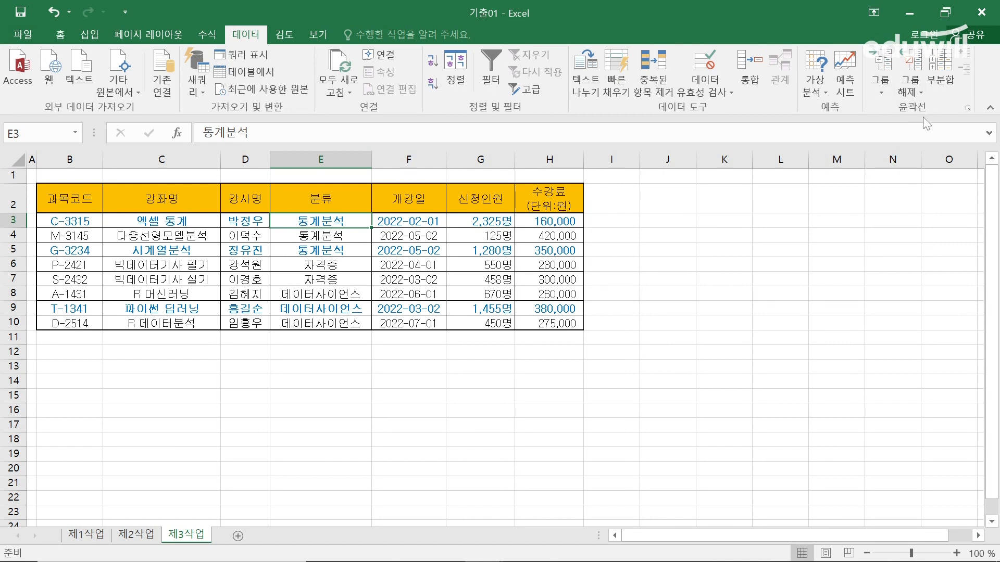
pyautogui.click(944, 77)
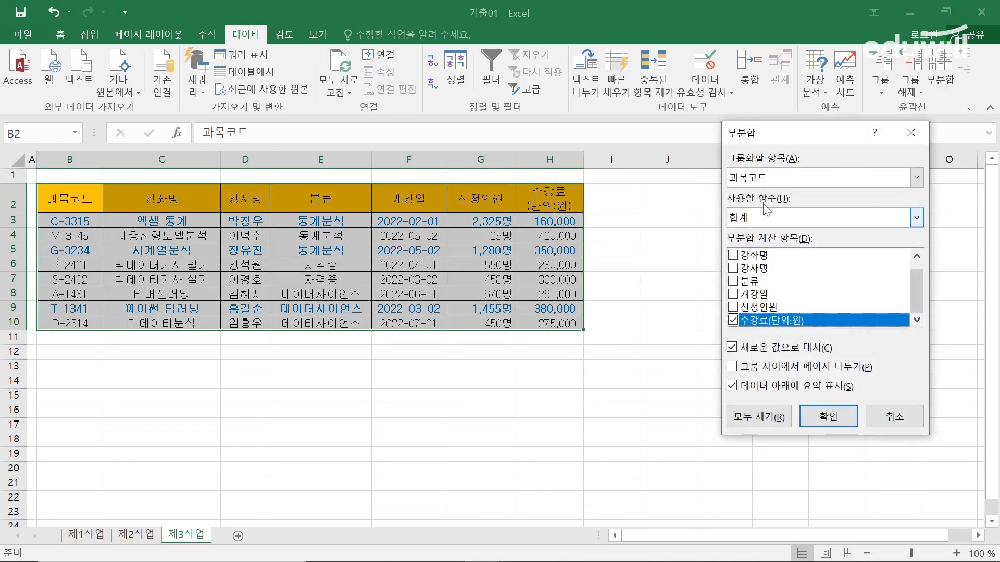
pyautogui.moveTo(790, 137); pyautogui.dragTo(730, 169)
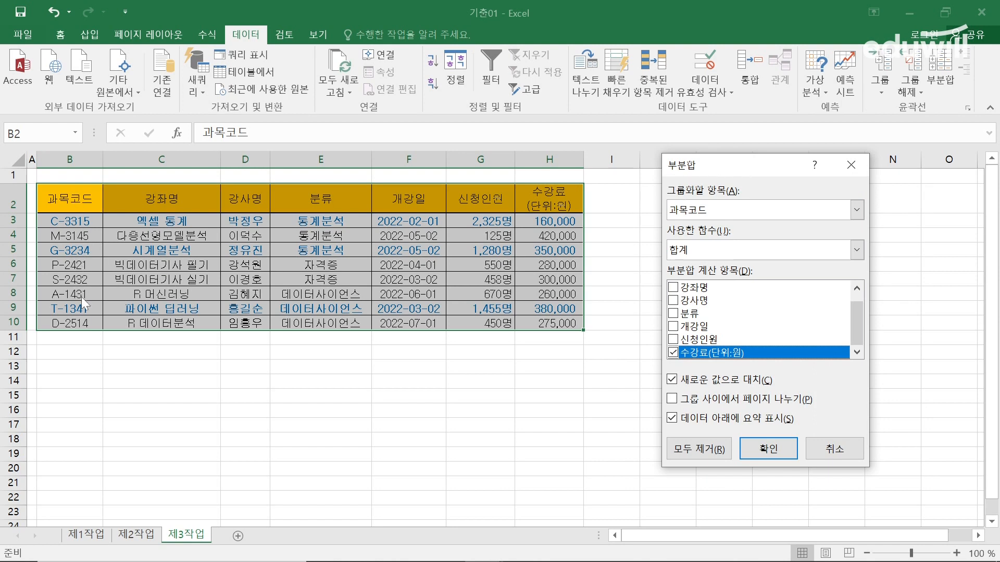
pyautogui.click(690, 215)
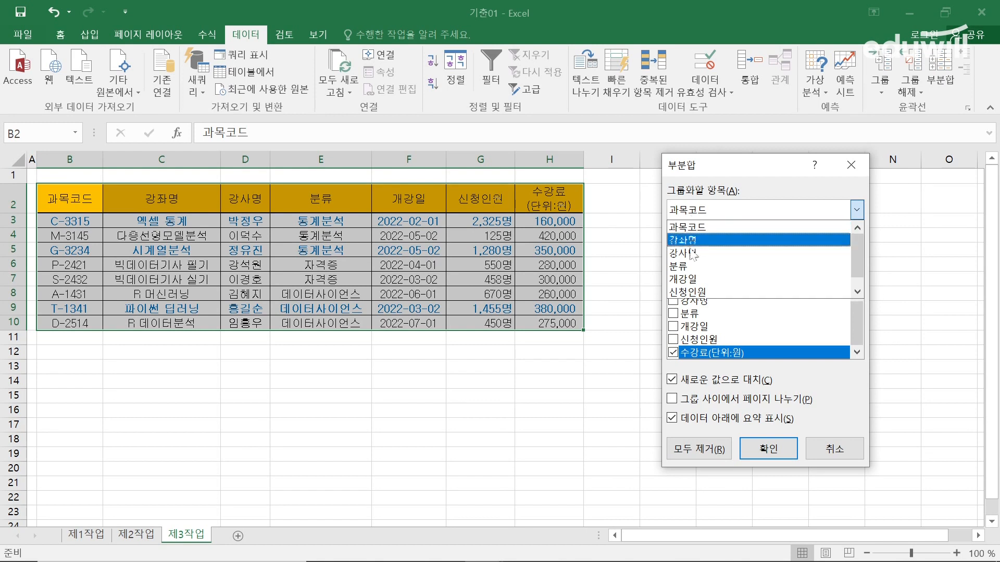
pyautogui.click(679, 266)
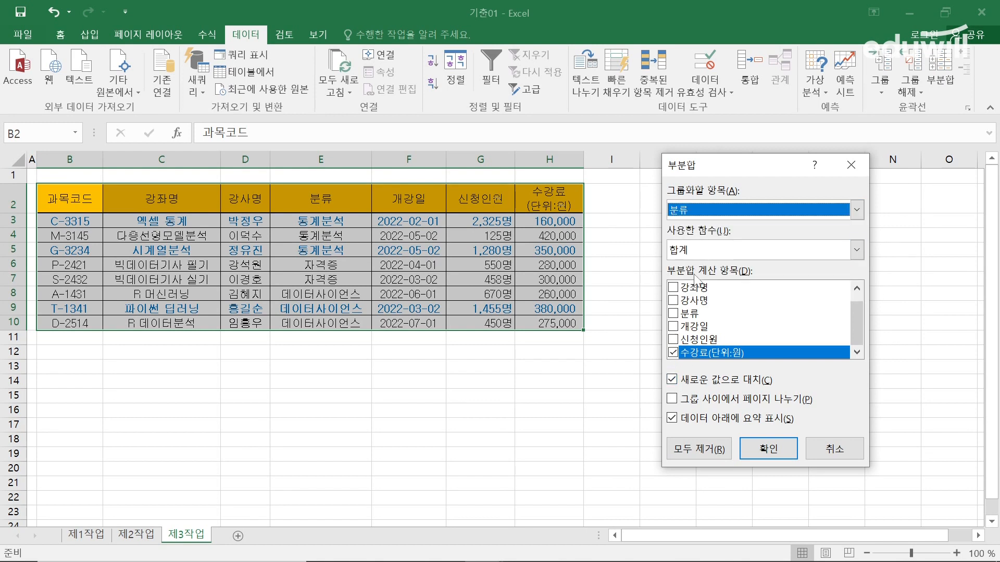
pyautogui.click(714, 251)
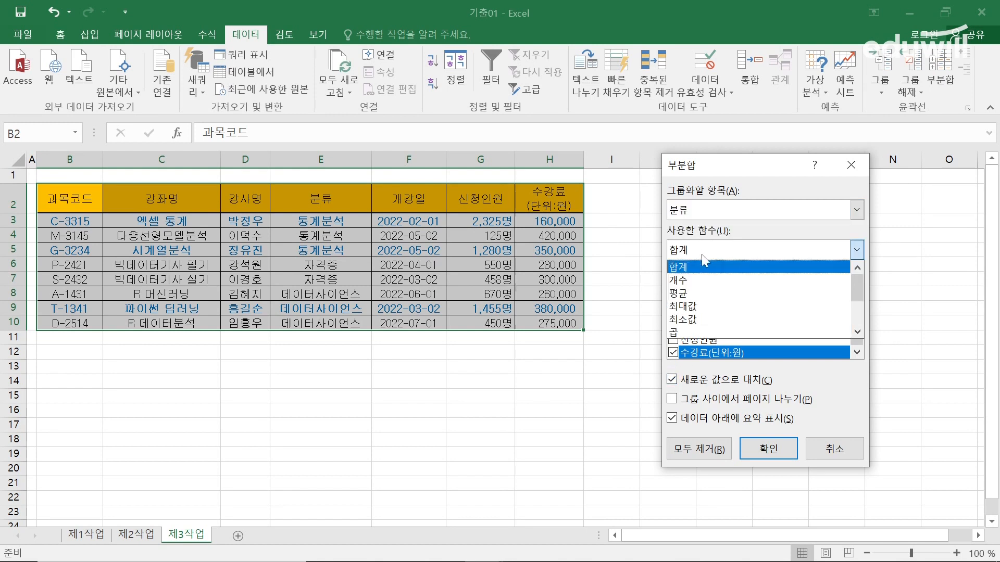
pyautogui.click(693, 283)
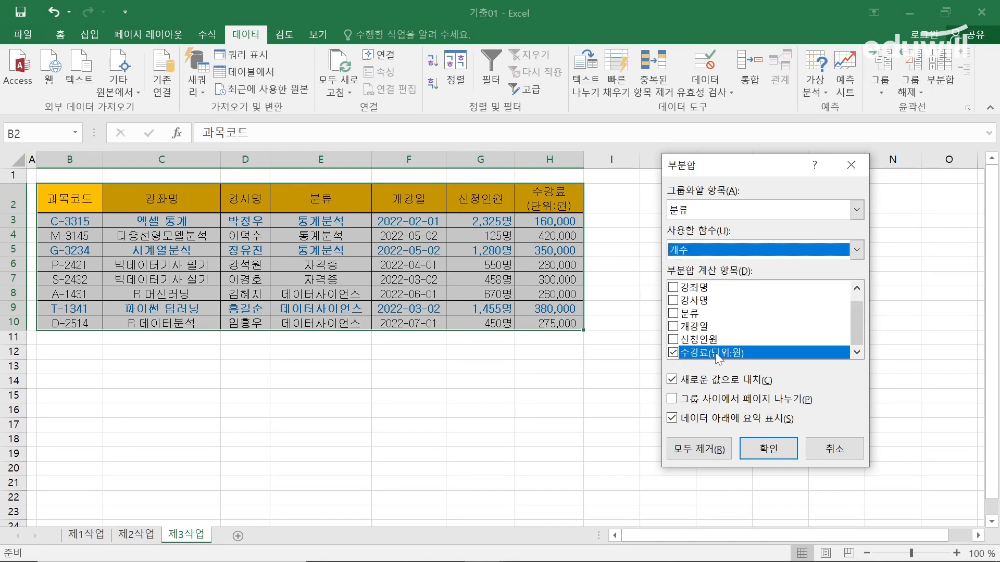
pyautogui.click(672, 353)
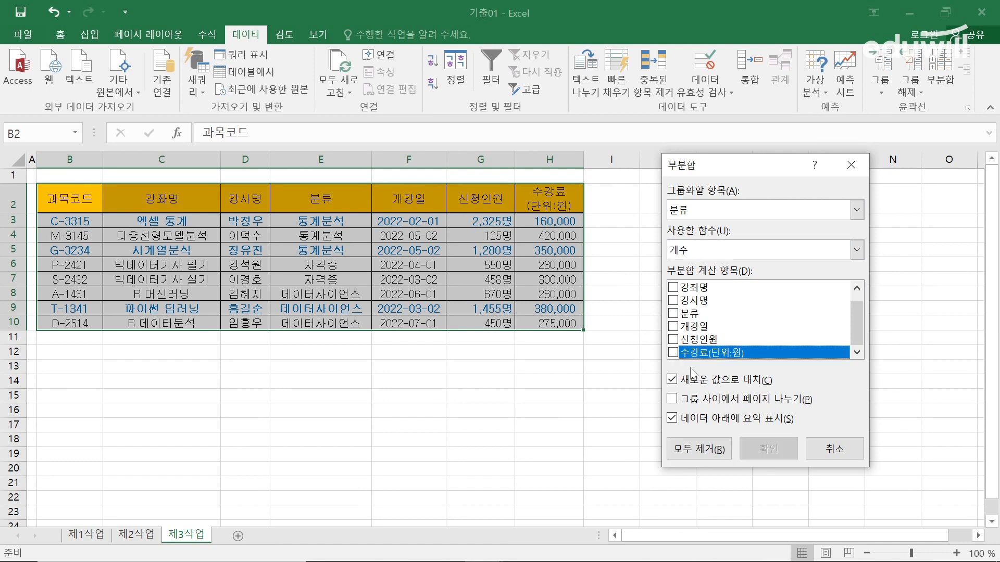
pyautogui.click(673, 288)
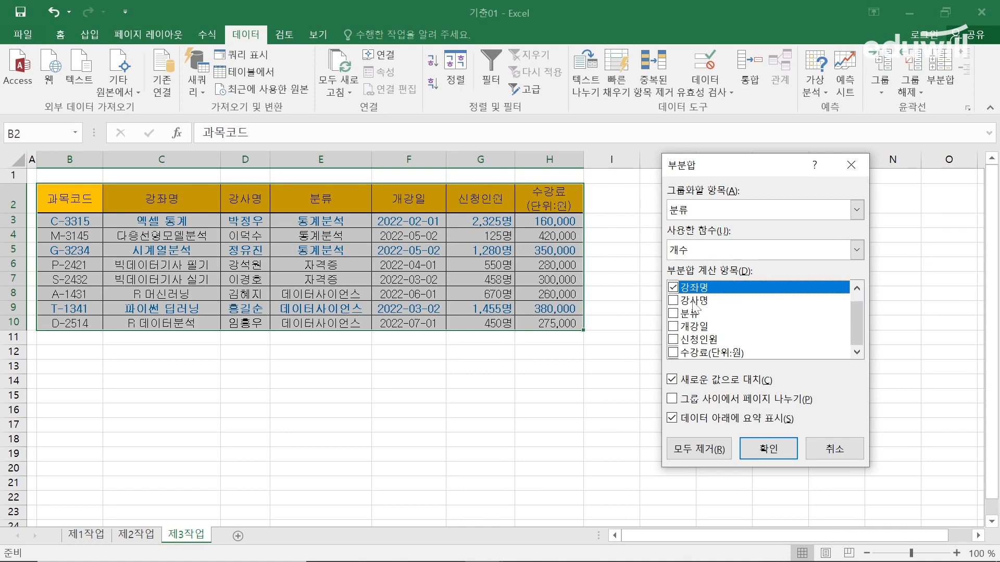
pyautogui.click(768, 448)
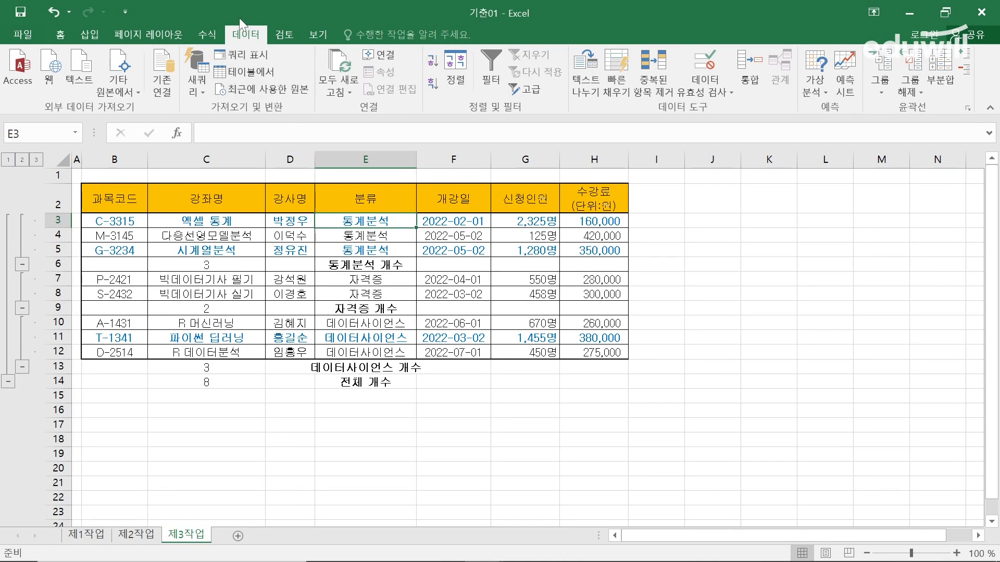
# Step: Add a second subtotal grouped by 분류 with the 평균 of 신청인원 only, keeping the existing subtotals instead of replacing them
pyautogui.click(940, 65)
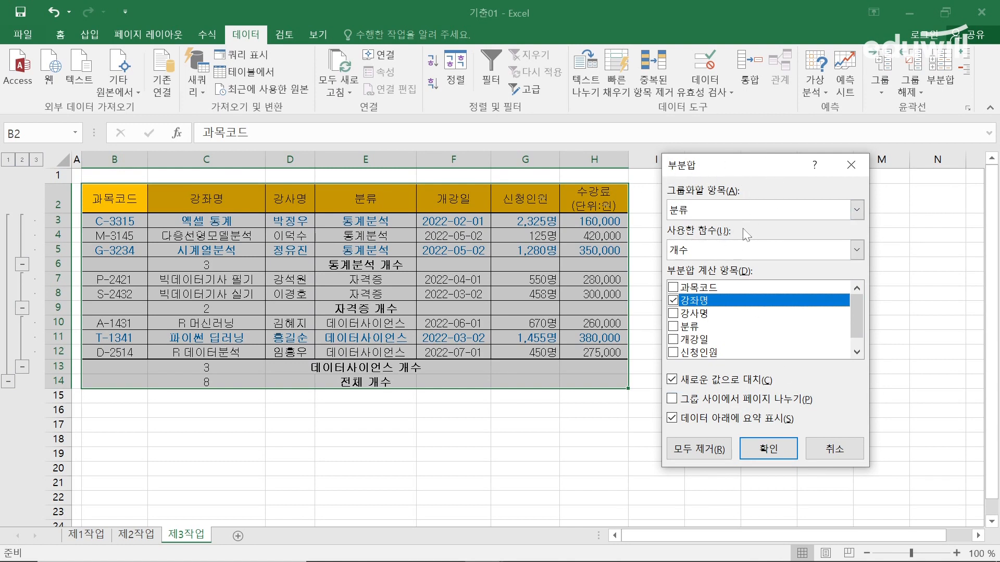
pyautogui.click(720, 252)
pyautogui.click(709, 303)
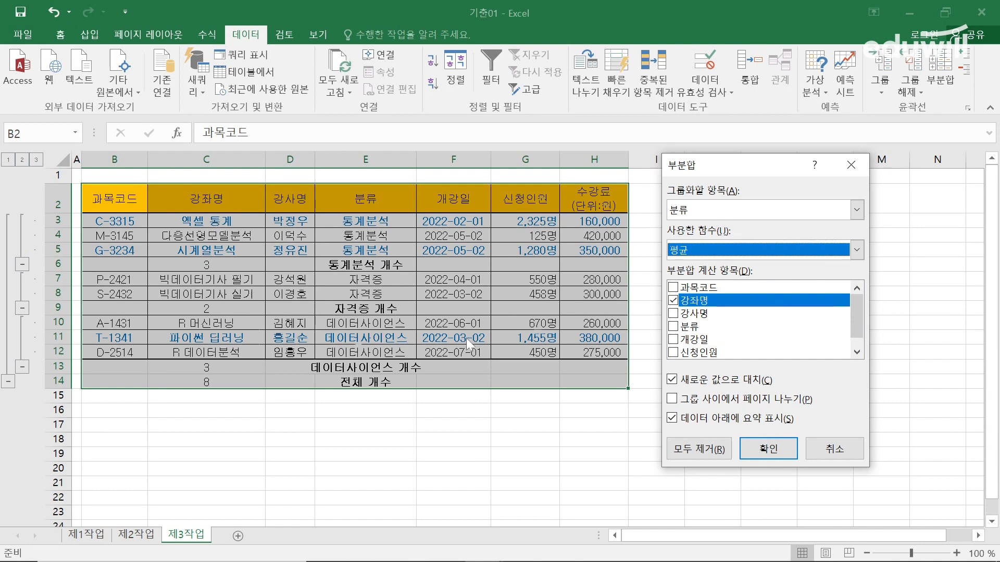
pyautogui.click(674, 303)
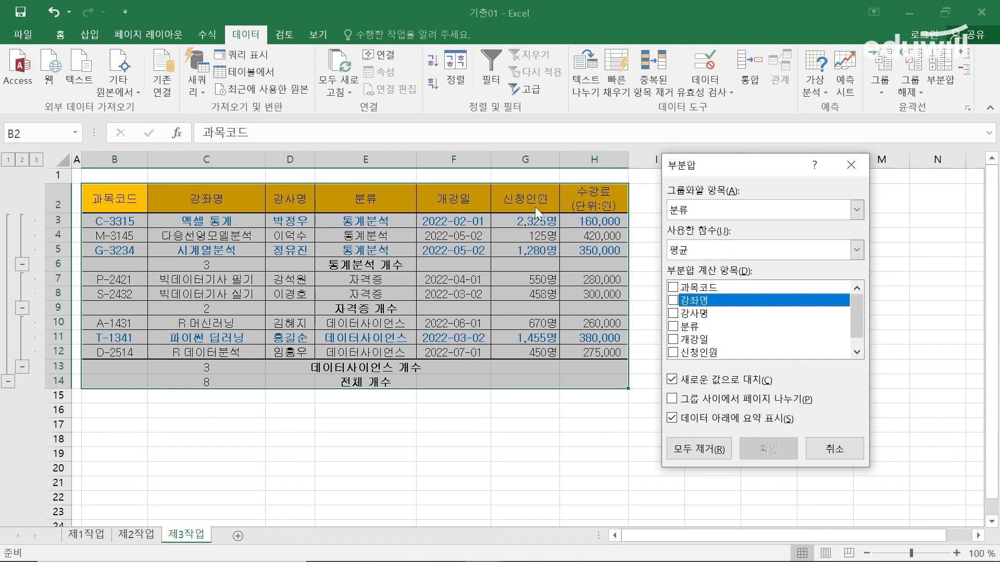
pyautogui.click(673, 352)
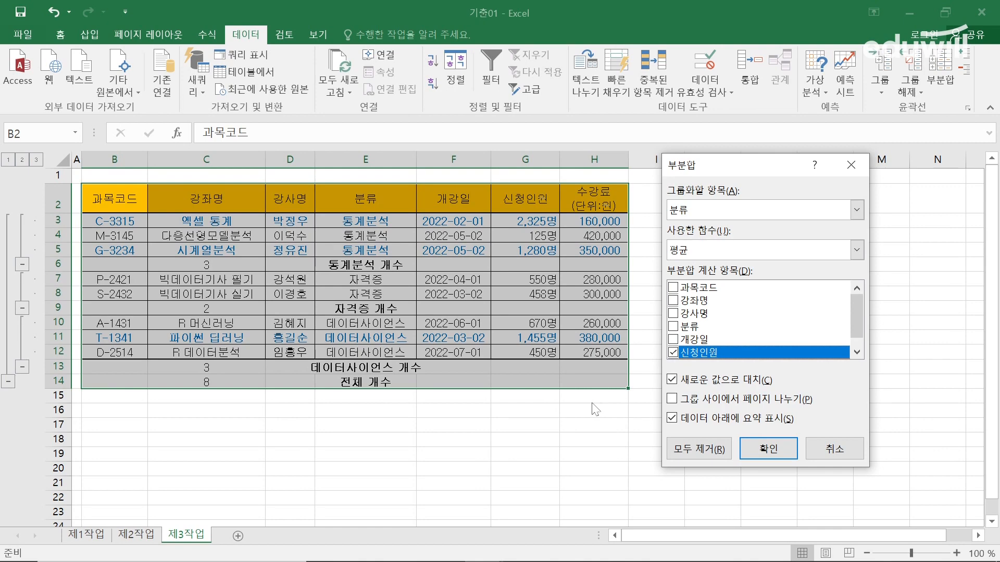
pyautogui.click(672, 379)
pyautogui.click(765, 448)
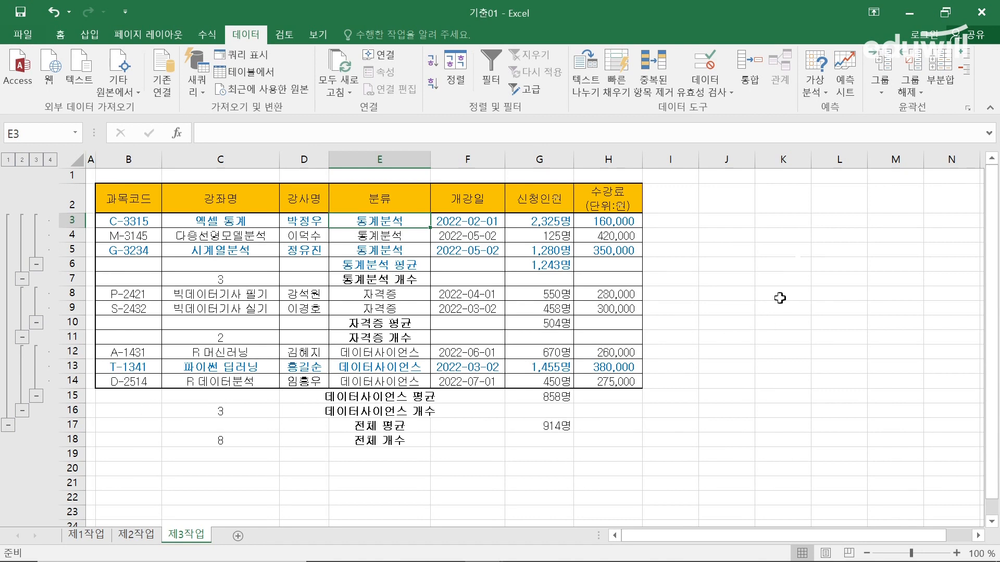
pyautogui.click(910, 99)
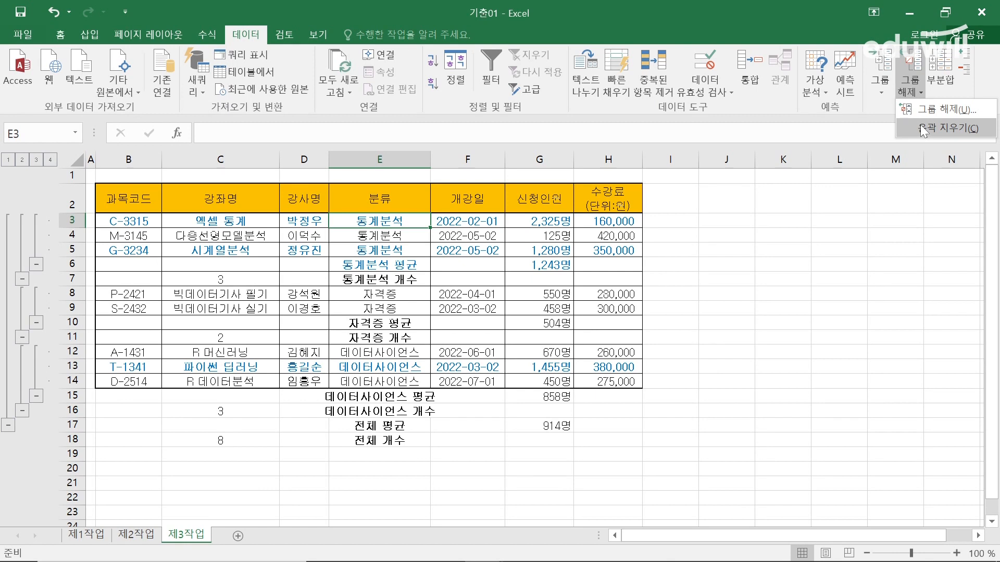
pyautogui.click(496, 372)
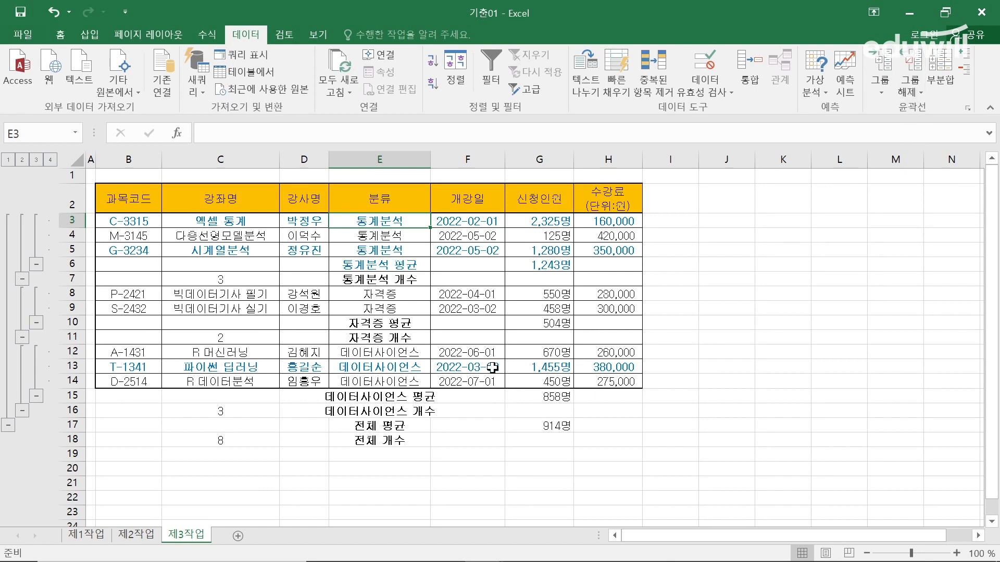
pyautogui.click(493, 368)
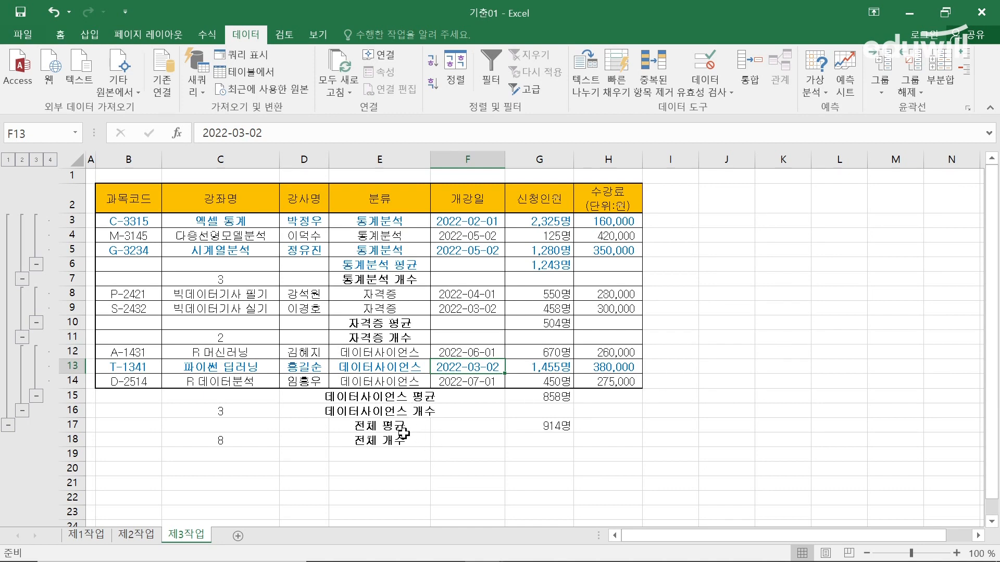
pyautogui.click(937, 78)
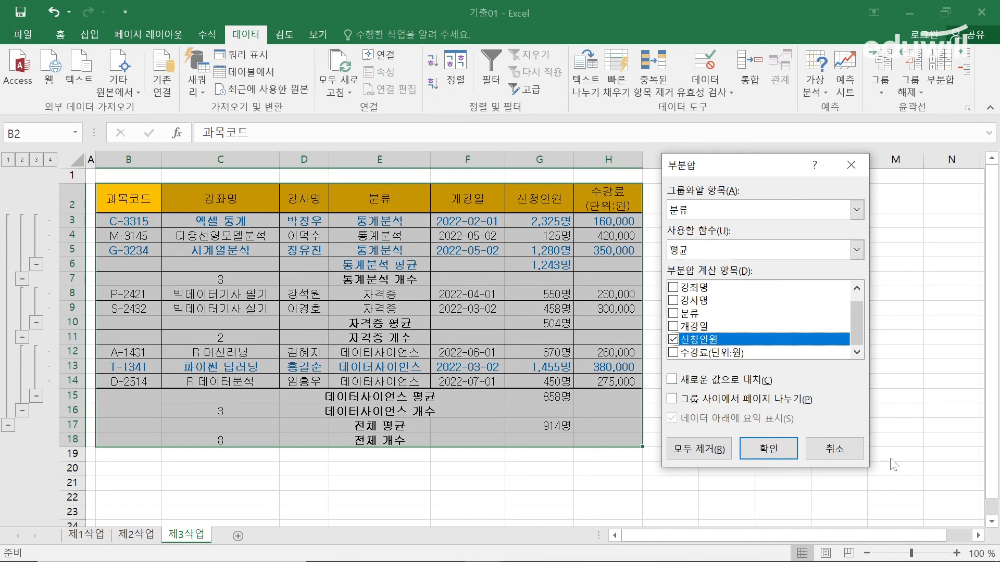
pyautogui.click(834, 448)
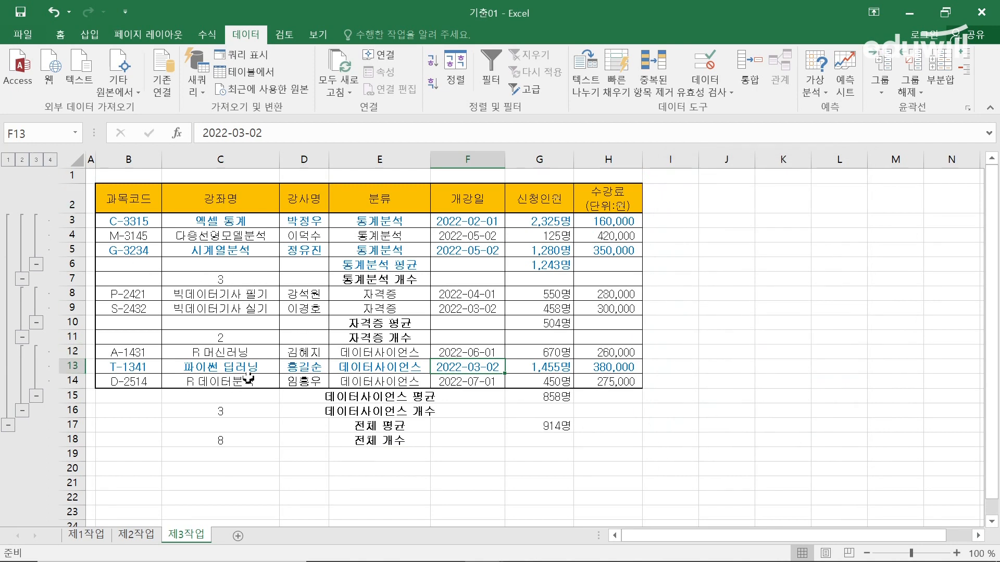
# Step: Clear the outline from the subtotalled table in the 제3작업 sheet
pyautogui.click(910, 87)
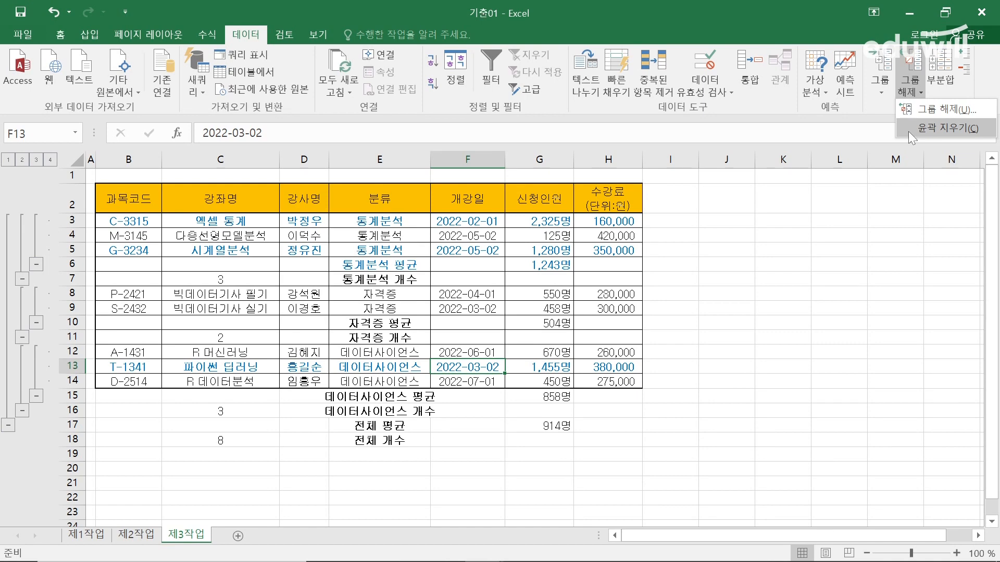
pyautogui.click(908, 132)
pyautogui.click(676, 456)
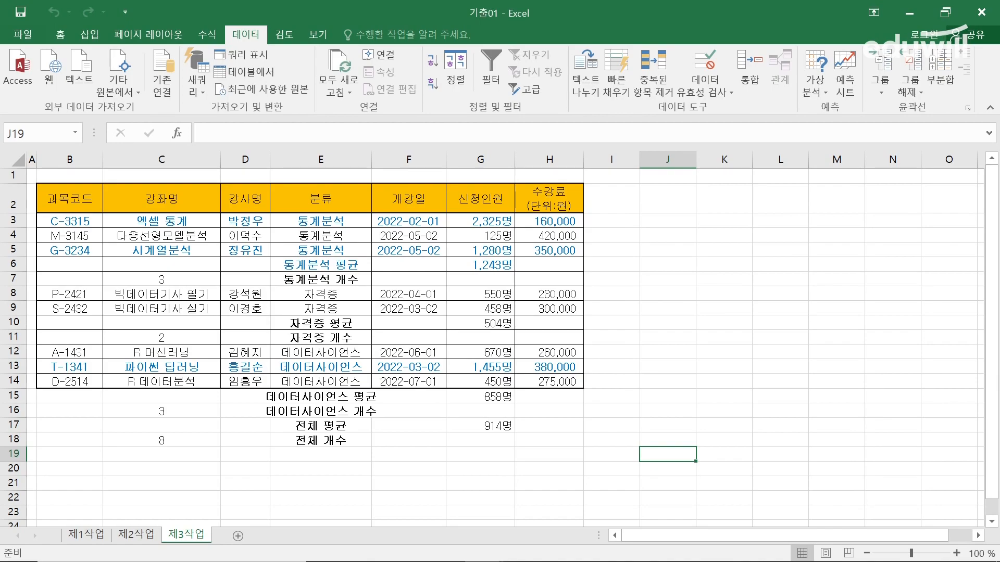
# Step: Switch to the exam PDF in ezPDF Editor and review the 제4작업 graph conditions
pyautogui.hotkey('alt', 'Tab')
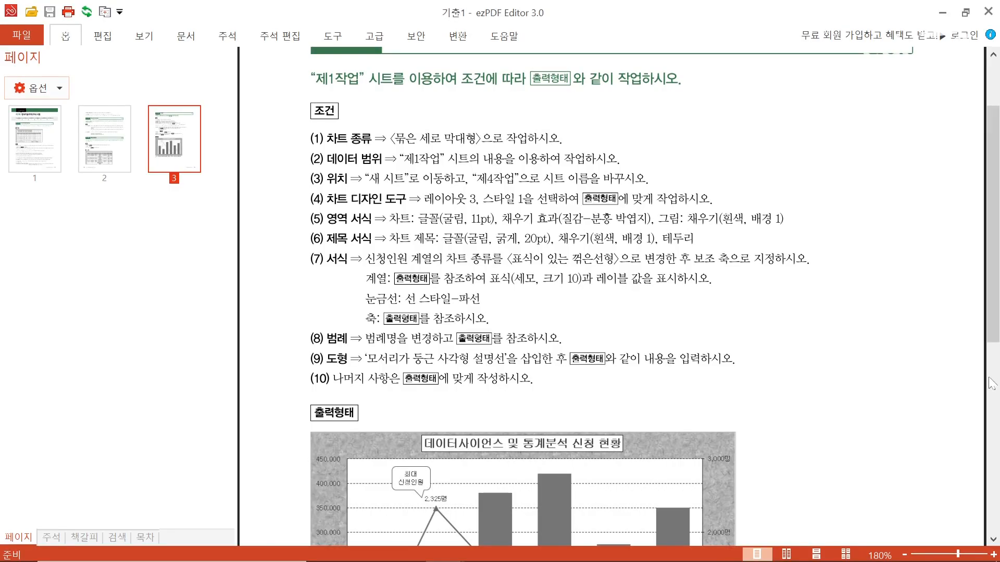
pyautogui.moveTo(734, 359); pyautogui.dragTo(734, 454)
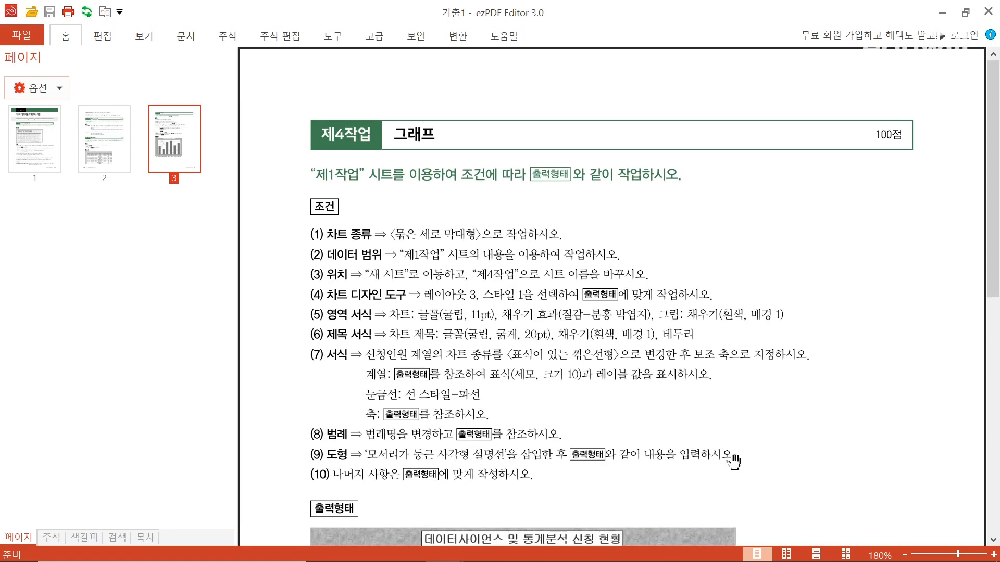